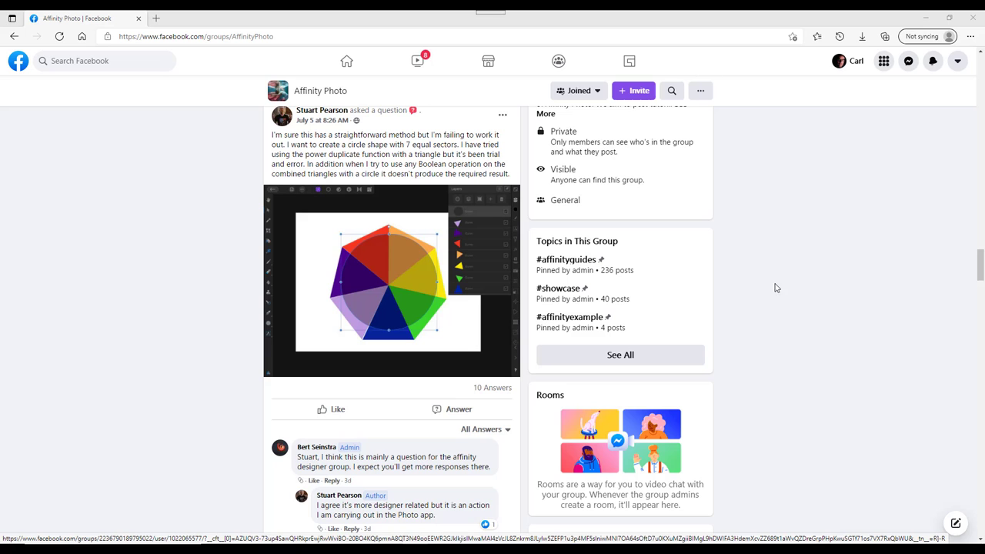
# - Read through the answers to the group's question about dividing a circle into 7 equal sectors, including the example images and videos
pyautogui.moveTo(981, 264); pyautogui.dragTo(981, 279)
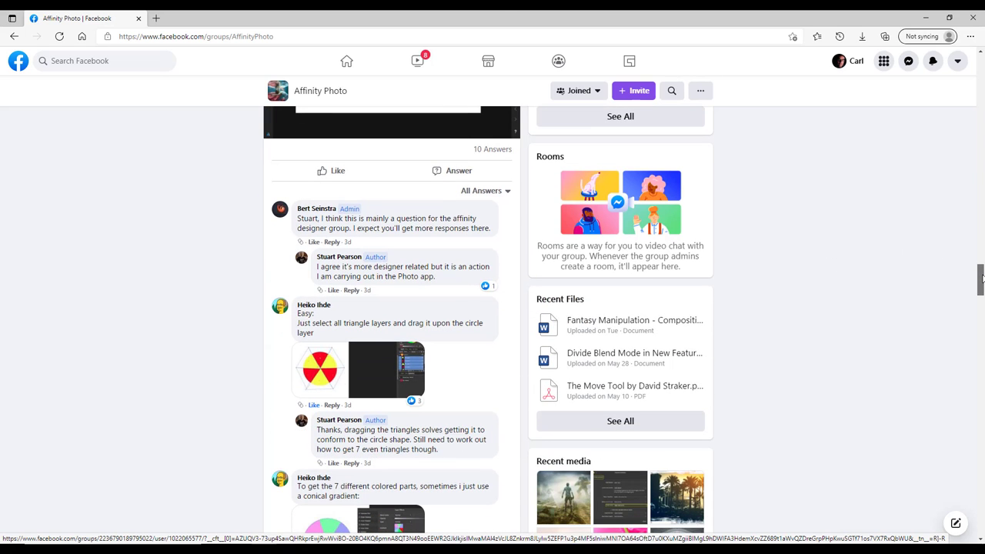
pyautogui.scroll(-2, 187, 358)
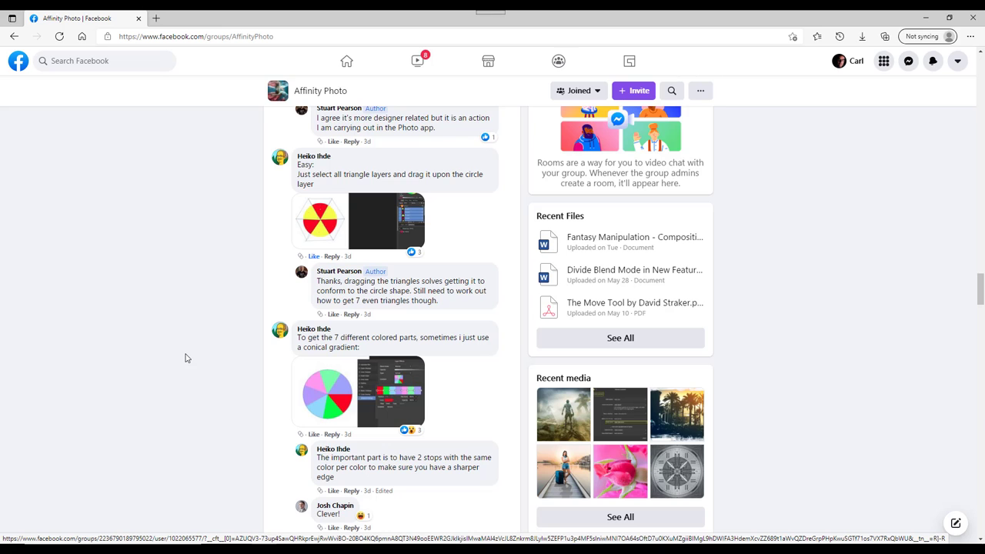
pyautogui.scroll(-9, 184, 358)
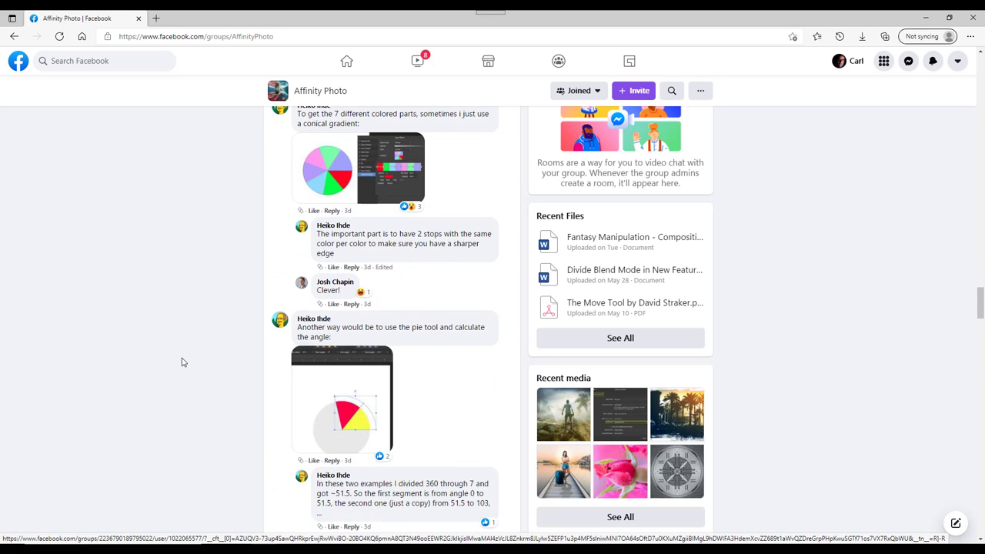
pyautogui.scroll(-1, 181, 361)
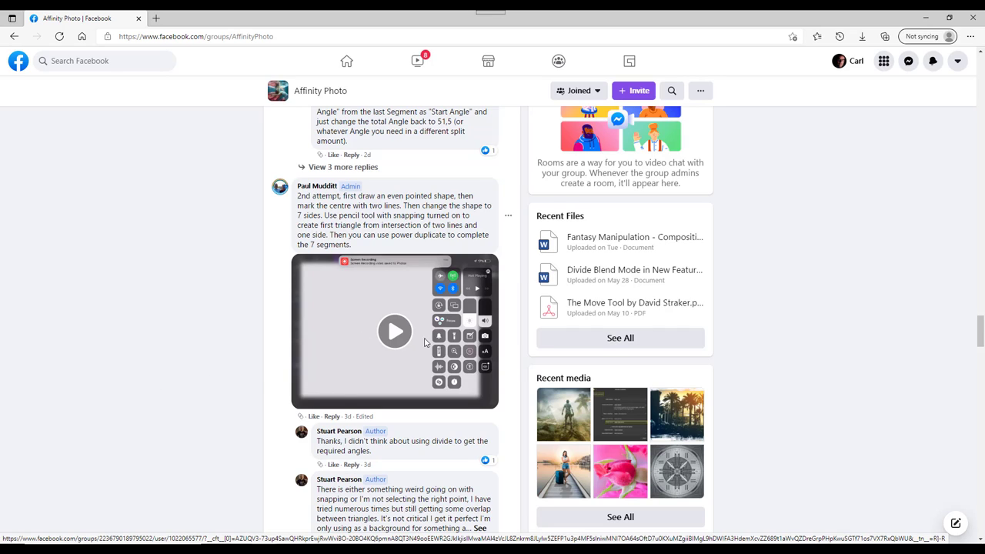
pyautogui.scroll(-6, 200, 380)
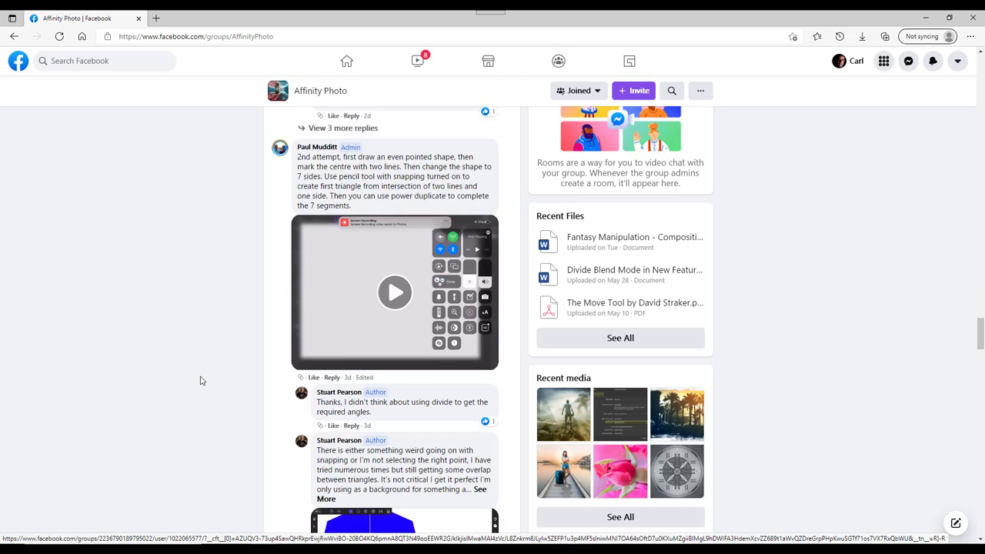
pyautogui.scroll(-1, 197, 384)
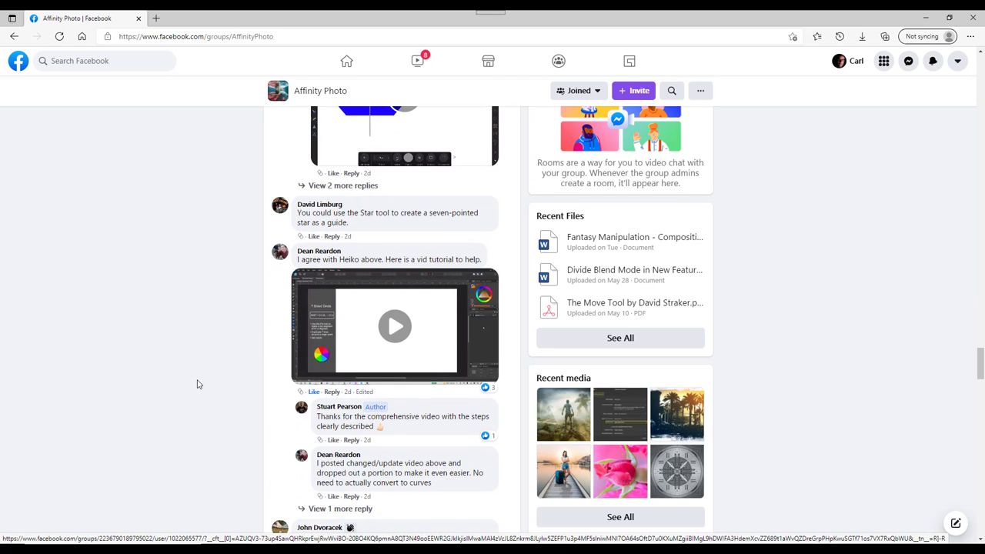
pyautogui.scroll(-1, 197, 384)
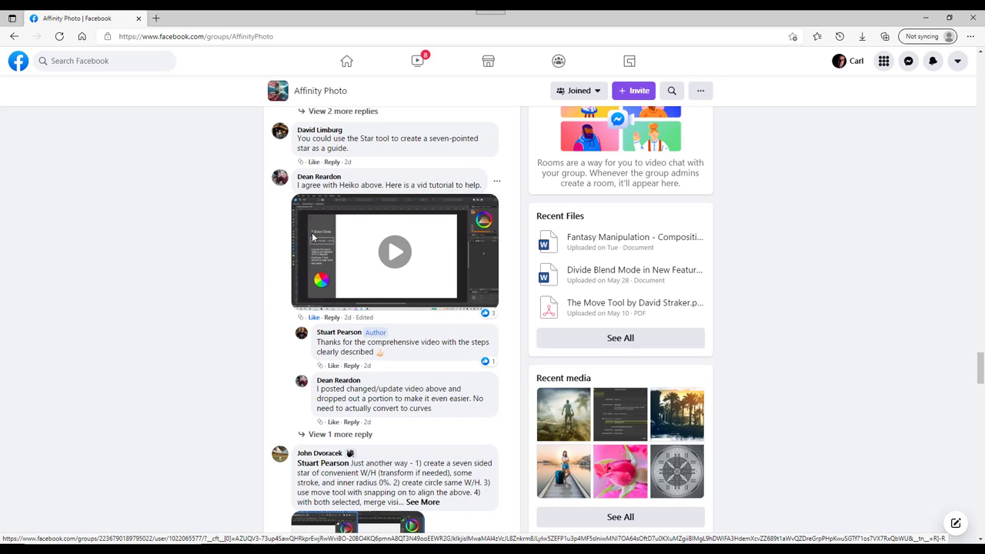
pyautogui.scroll(-3, 242, 311)
pyautogui.scroll(-5, 239, 325)
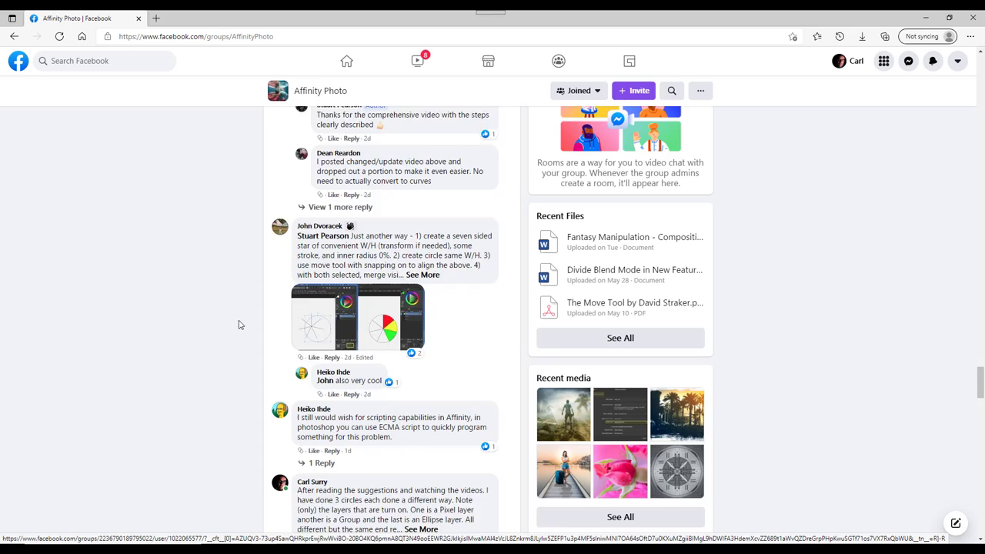
pyautogui.scroll(7, 231, 329)
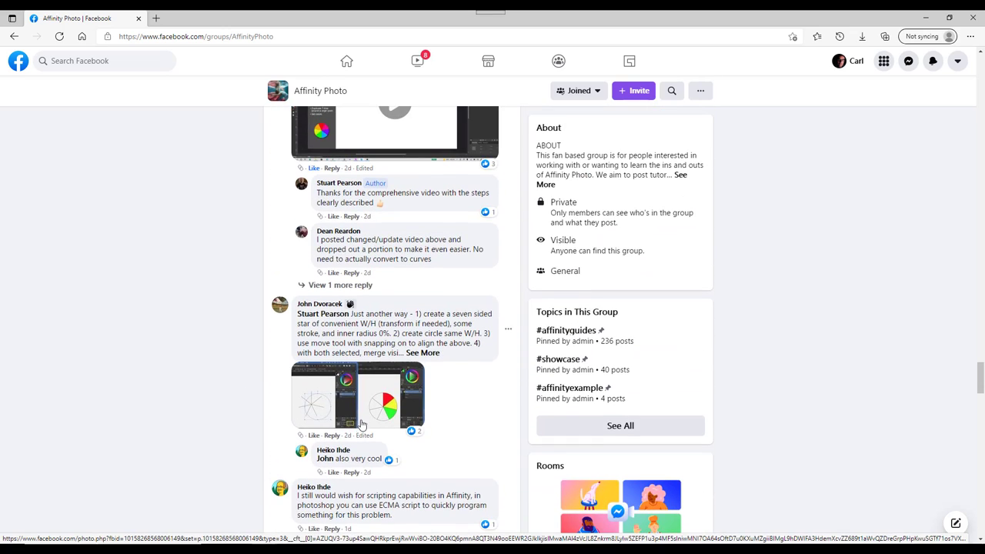
pyautogui.scroll(-1, 324, 420)
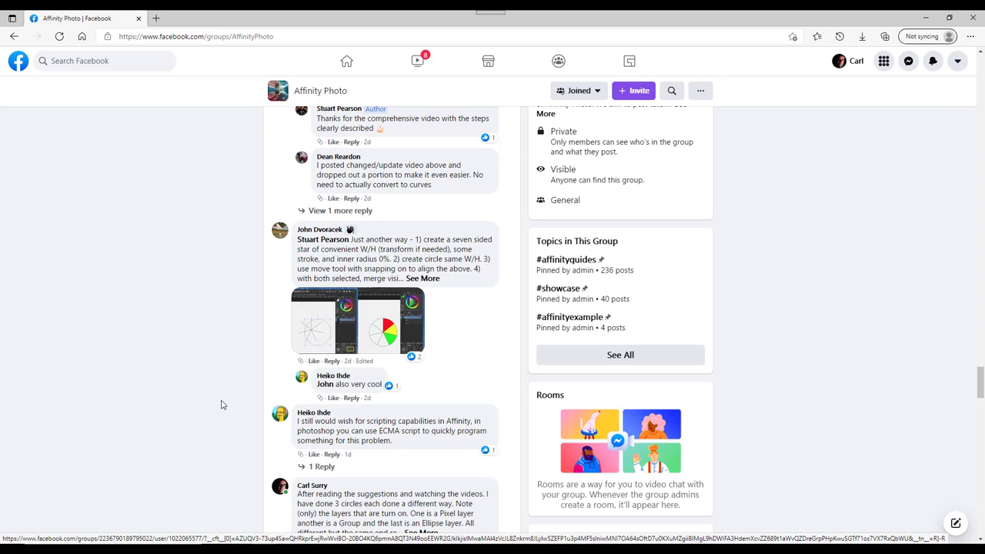
pyautogui.scroll(-3, 221, 405)
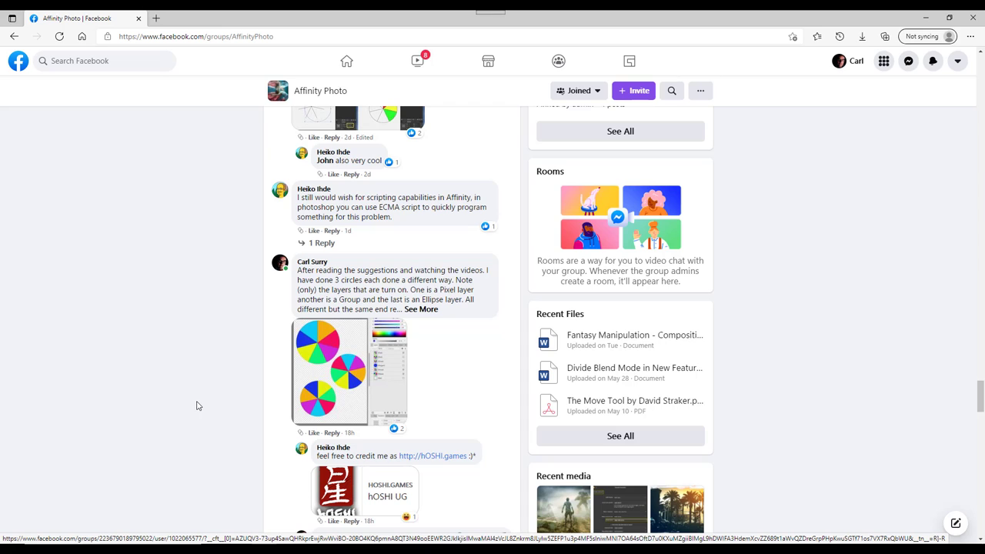
pyautogui.scroll(4, 195, 404)
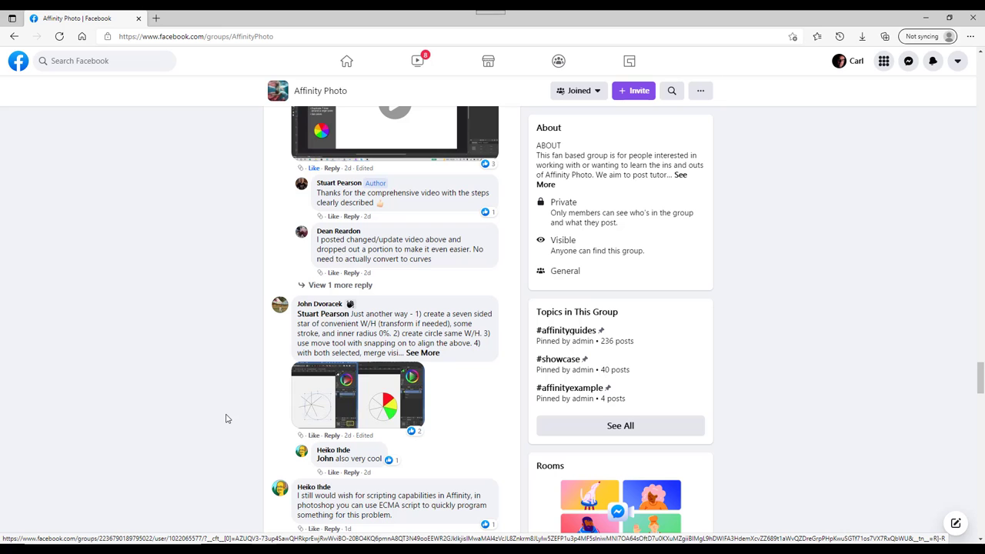
pyautogui.moveTo(980, 377); pyautogui.dragTo(982, 261)
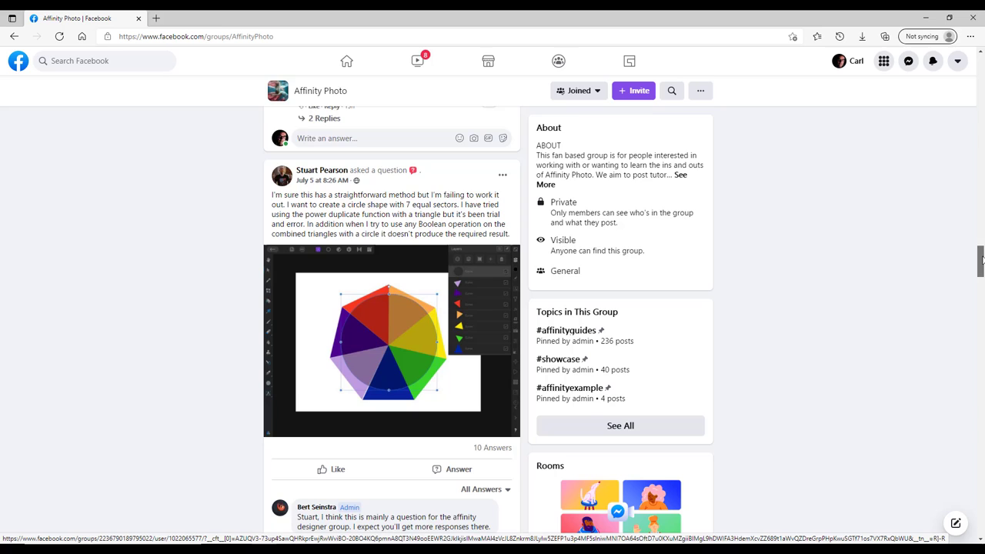
pyautogui.scroll(-1, 982, 260)
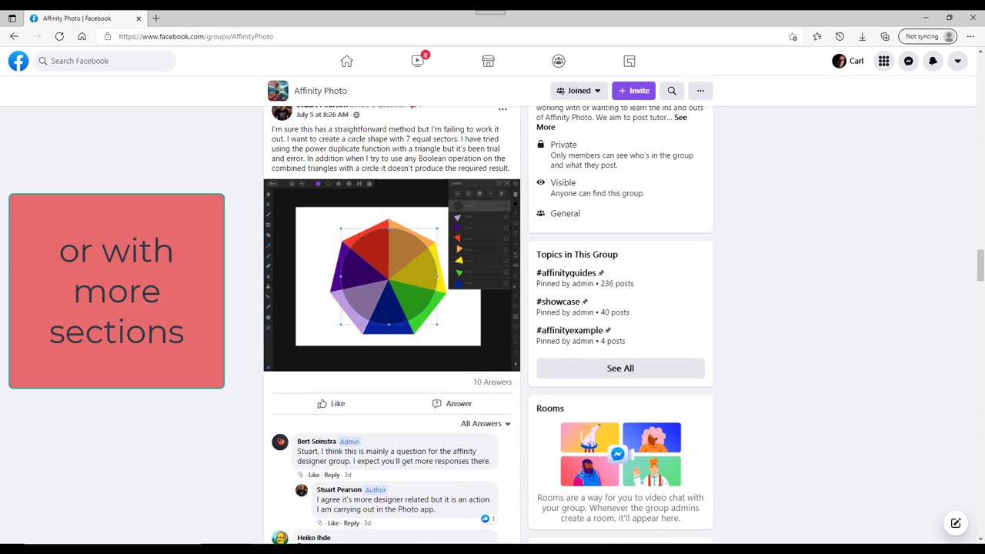
# - Switch to Affinity Photo, look at the layers of the finished pie circles, and bring up the first blank untitled document
pyautogui.hotkey('alt', 'Tab')
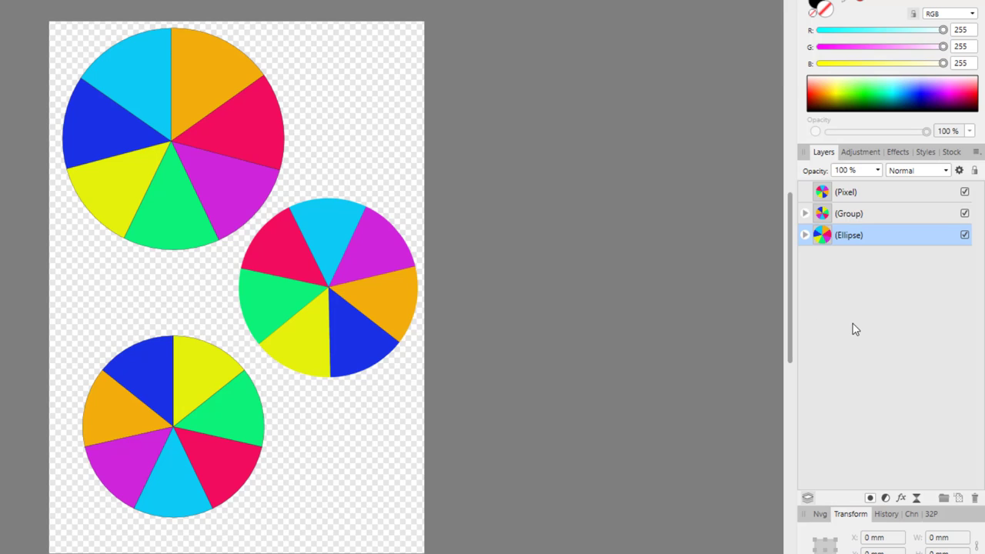
pyautogui.click(894, 199)
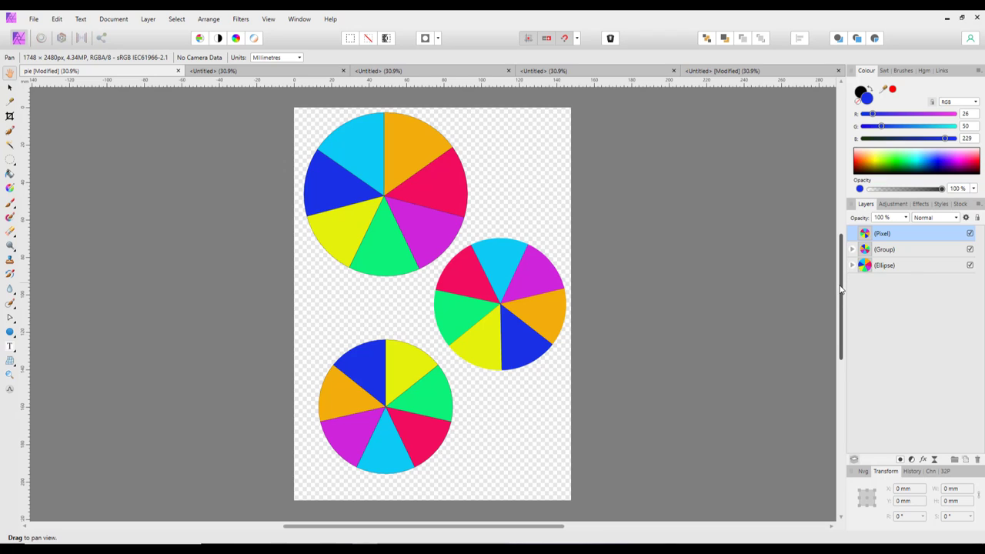
pyautogui.click(277, 74)
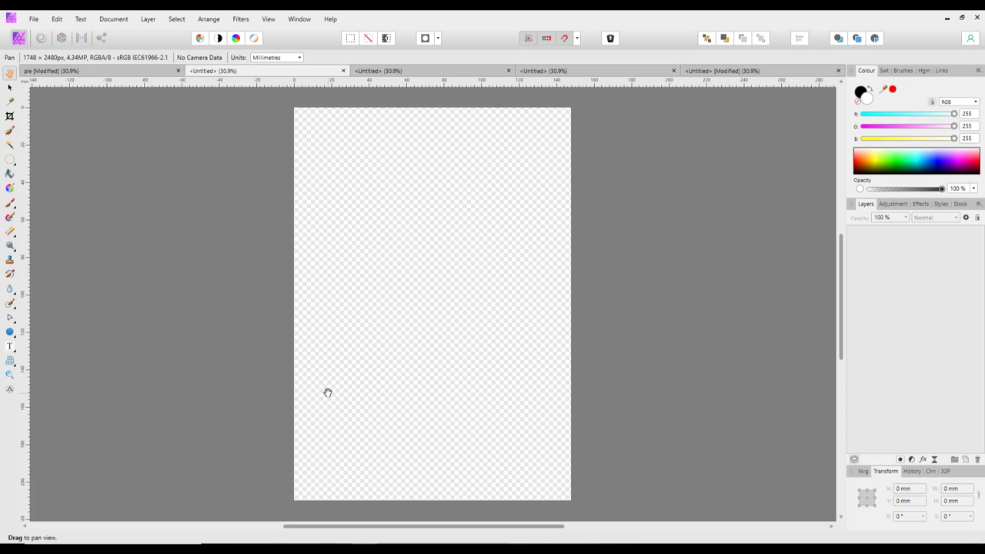
# - Draw a star about 148 × 148 mm outward from the page centre with the Star Tool and give it 7 points
pyautogui.click(13, 339)
pyautogui.click(16, 342)
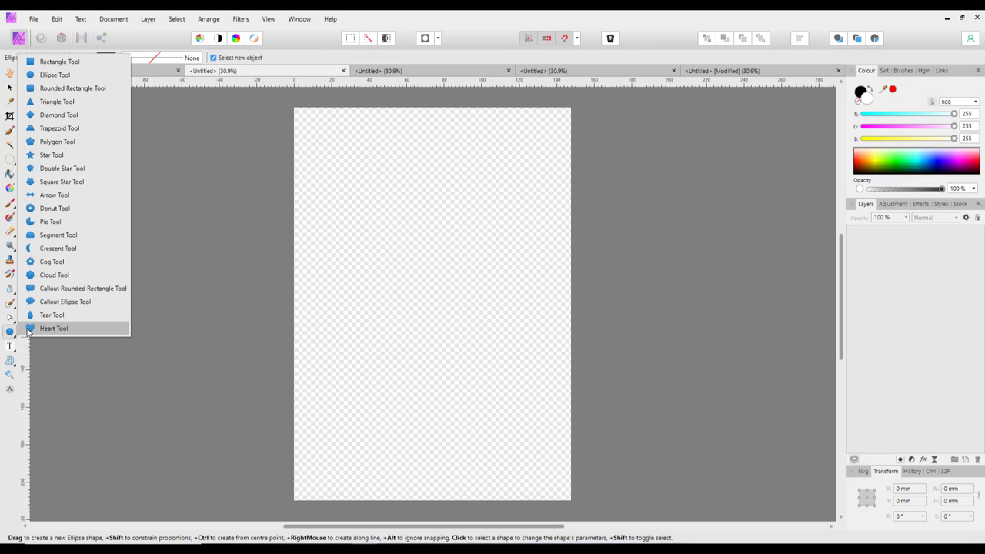
pyautogui.click(49, 157)
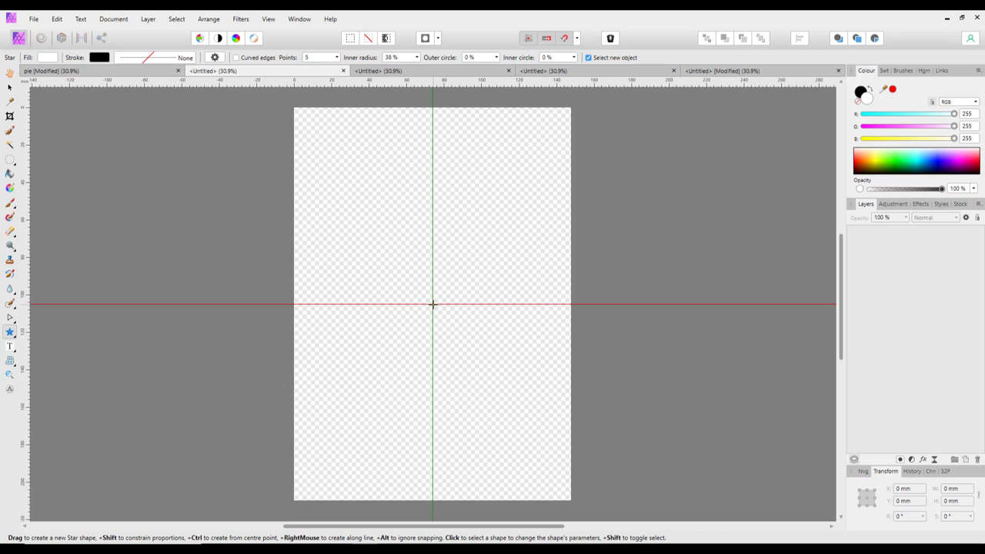
pyautogui.moveTo(433, 305); pyautogui.dragTo(644, 375)
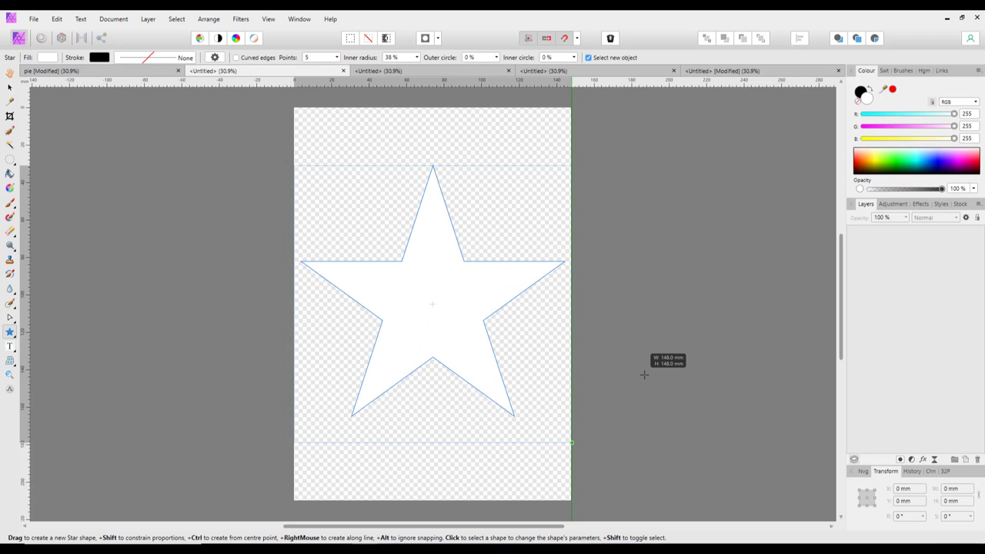
pyautogui.moveTo(645, 375); pyautogui.dragTo(644, 374)
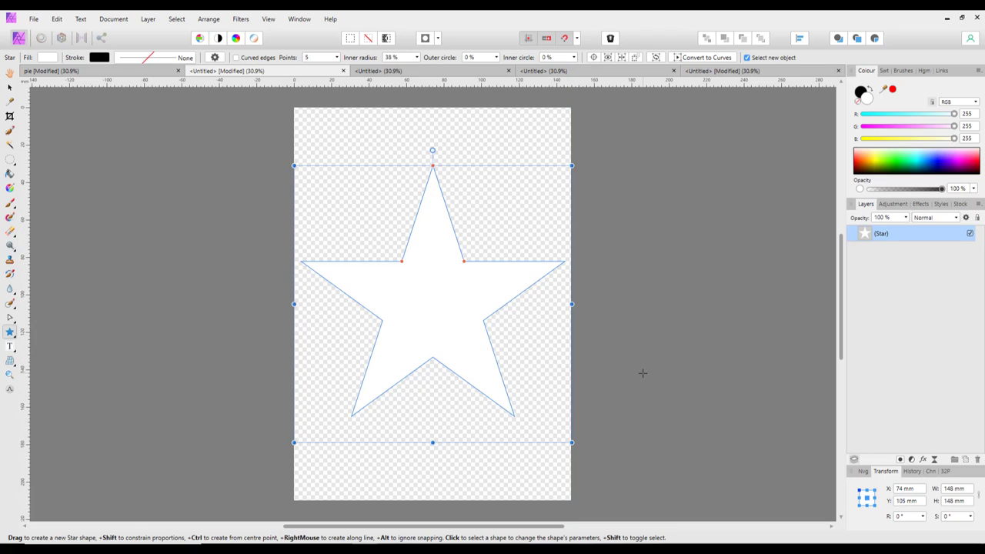
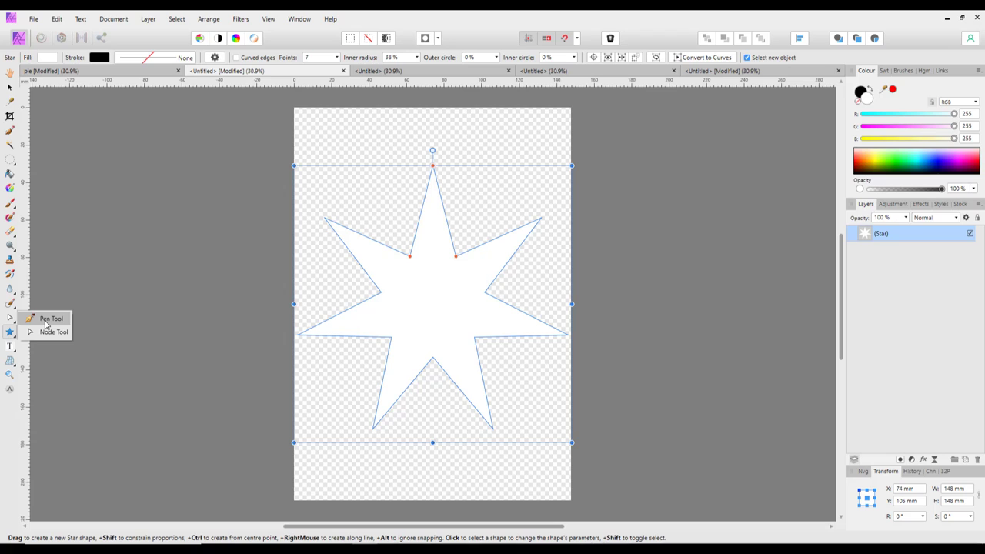
# - Draw a closed triangle with the Pen Tool from the star's top tip to its centre, to its upper-left tip and back
pyautogui.click(45, 320)
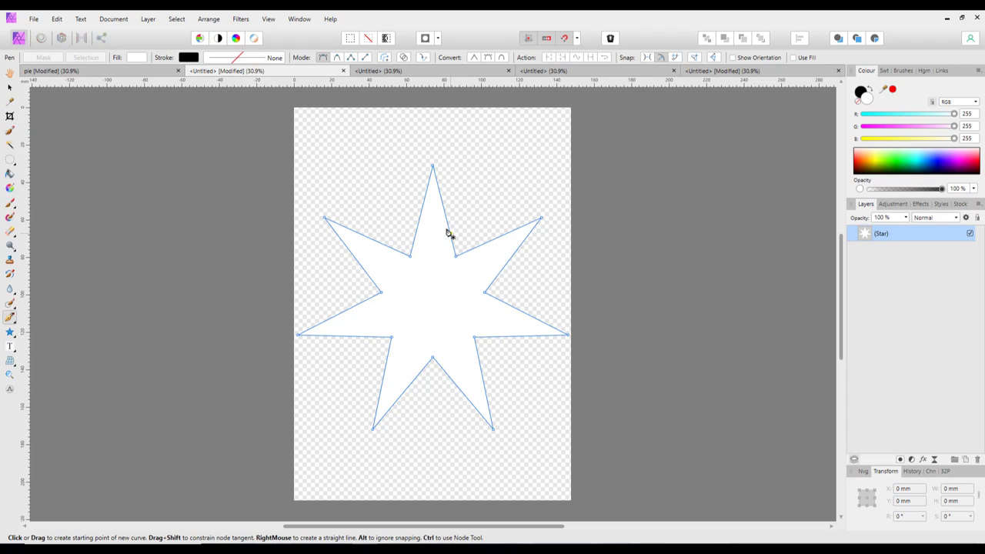
pyautogui.click(432, 167)
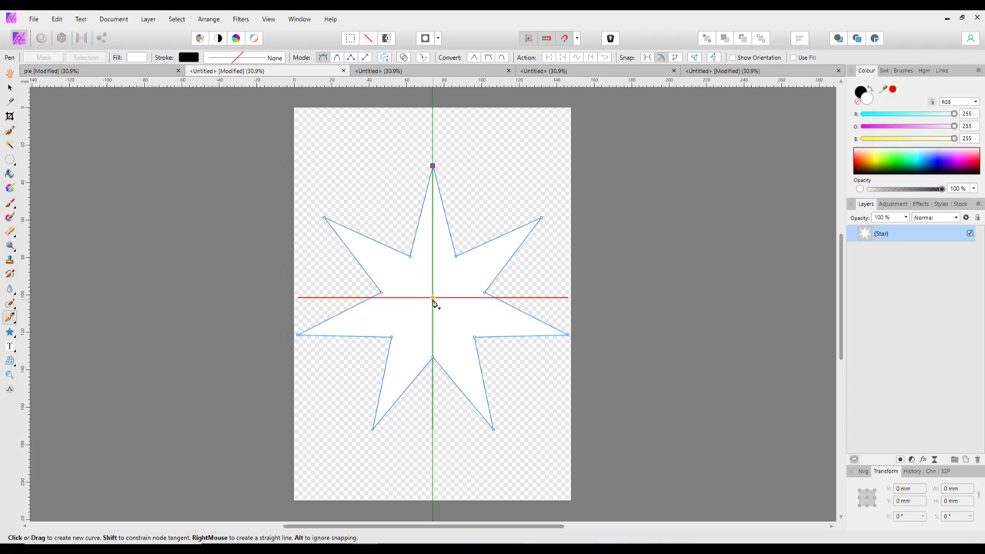
pyautogui.click(432, 297)
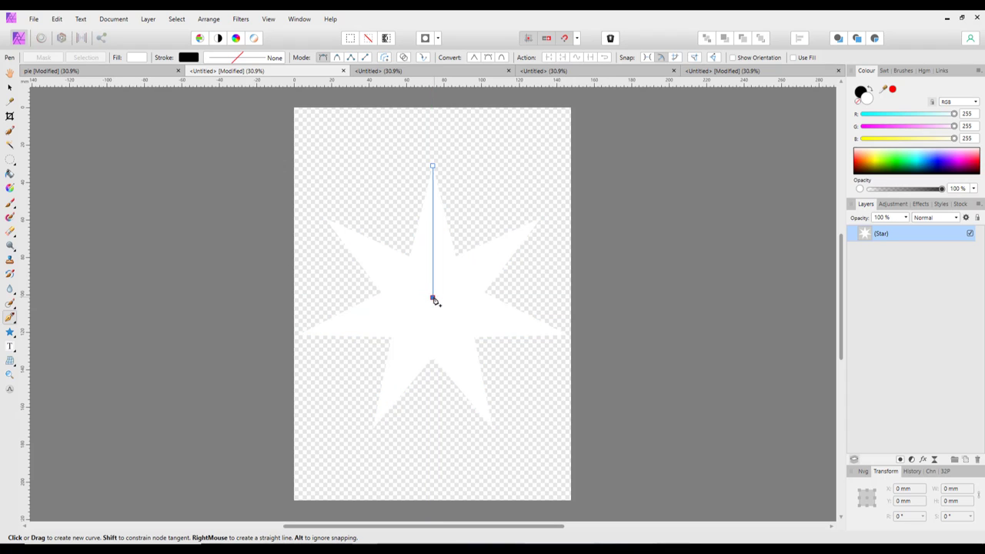
pyautogui.click(328, 221)
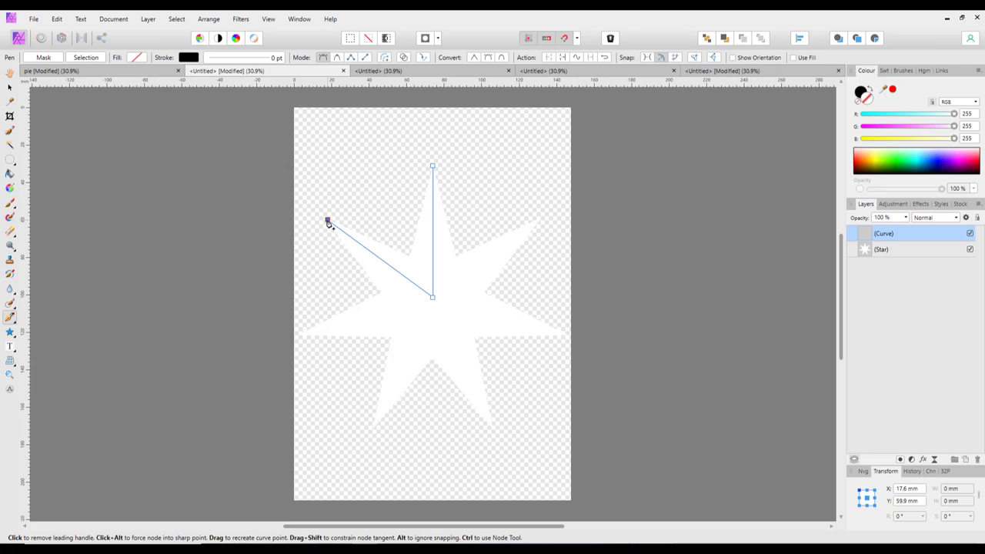
pyautogui.click(433, 167)
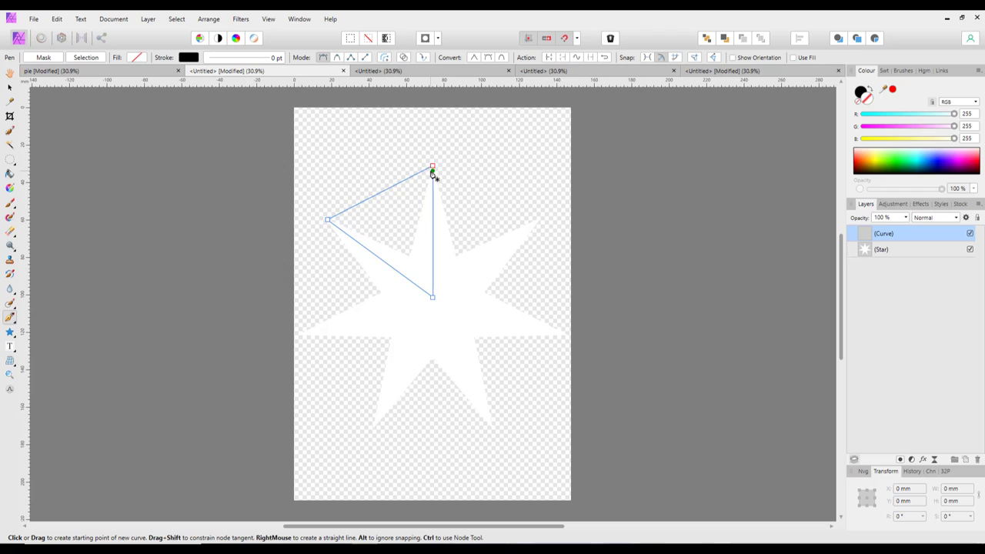
pyautogui.click(432, 167)
# - Move the triangle's outer left node onto the star's upper-left tip with the Node Tool and check the top corner's alignment
pyautogui.click(11, 319)
pyautogui.click(38, 332)
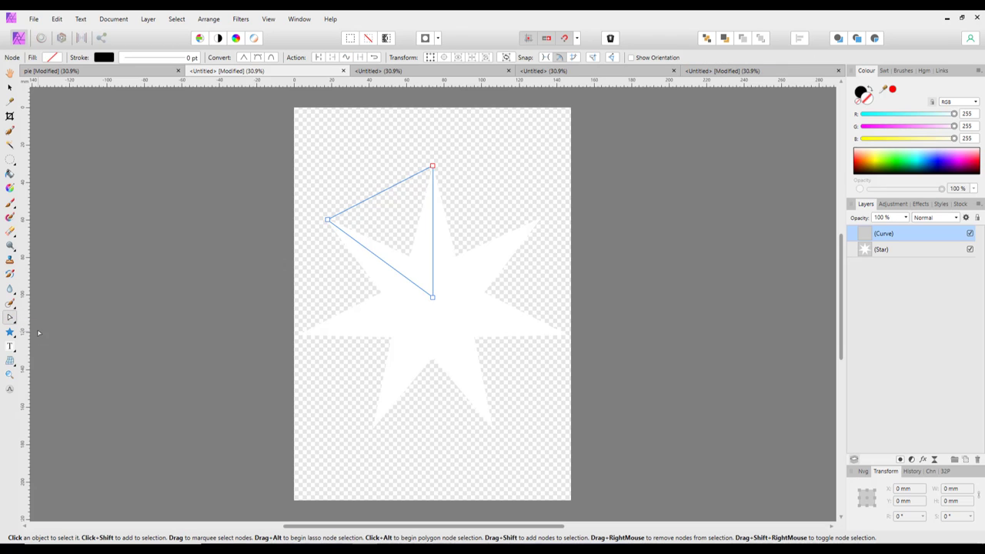
pyautogui.scroll(5, 547, 242)
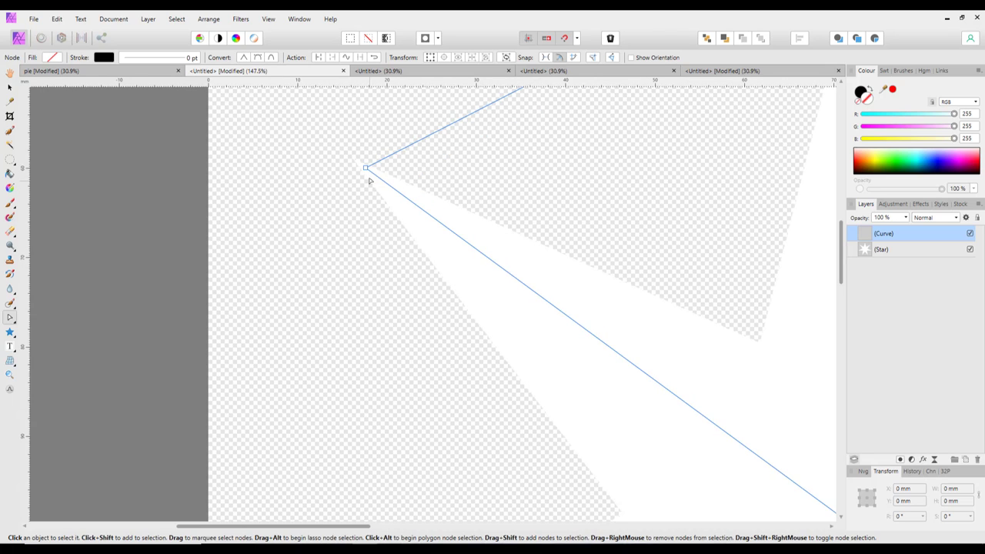
pyautogui.moveTo(363, 168); pyautogui.dragTo(357, 163)
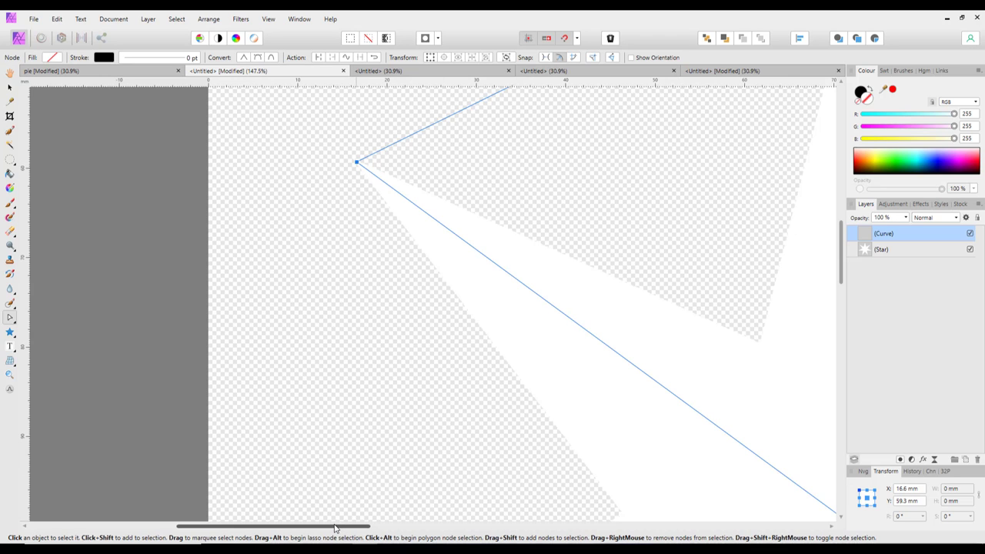
pyautogui.moveTo(336, 529); pyautogui.dragTo(478, 530)
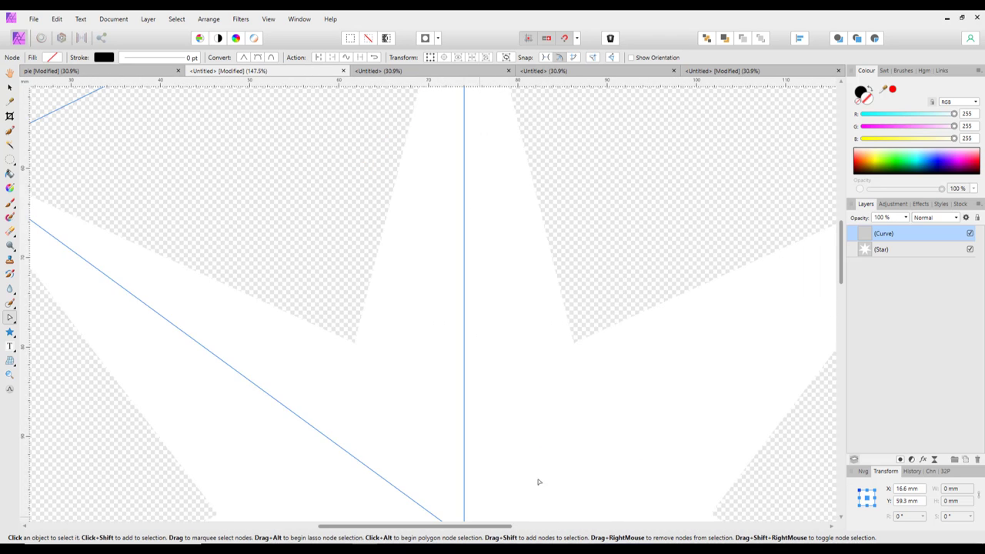
pyautogui.scroll(5, 822, 231)
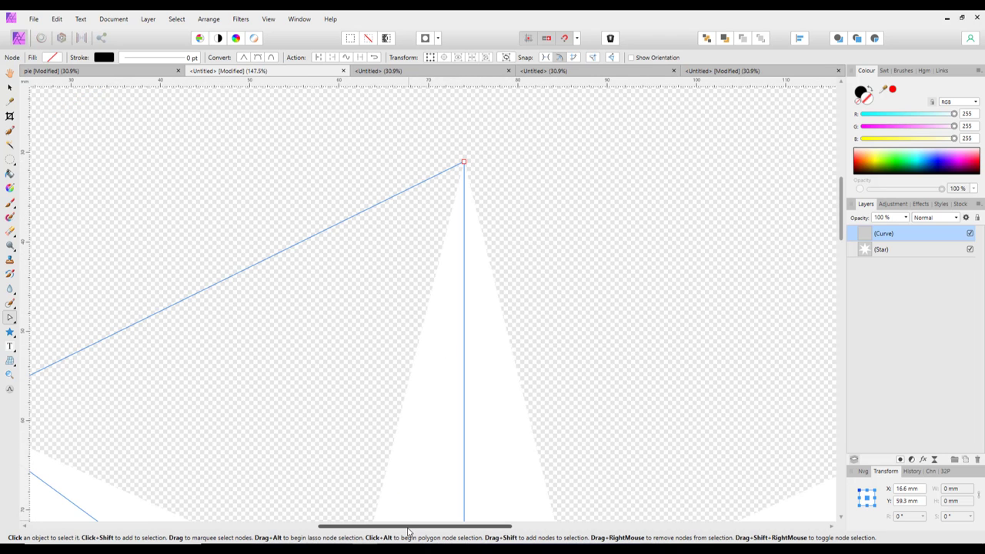
pyautogui.moveTo(399, 529); pyautogui.dragTo(327, 529)
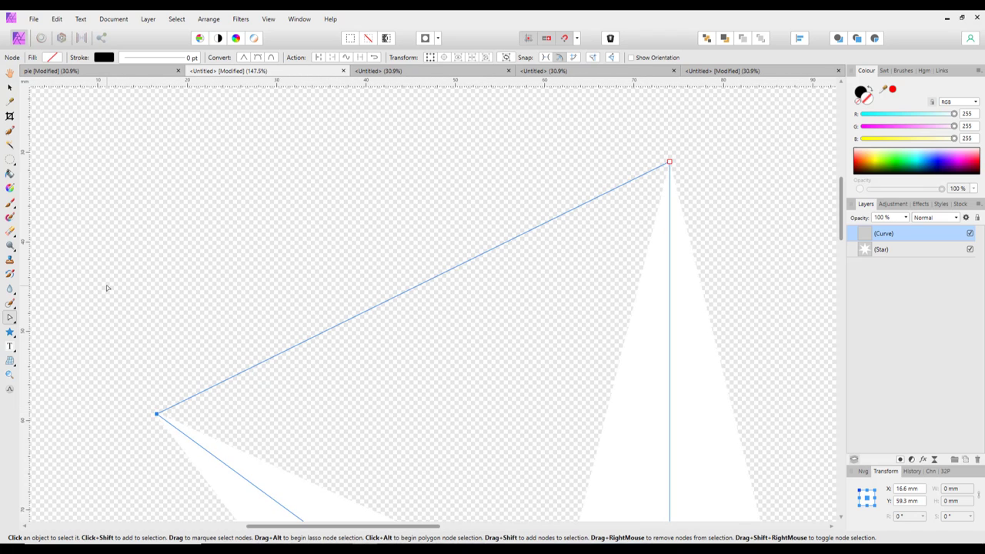
pyautogui.hotkey('ctrl', '0')
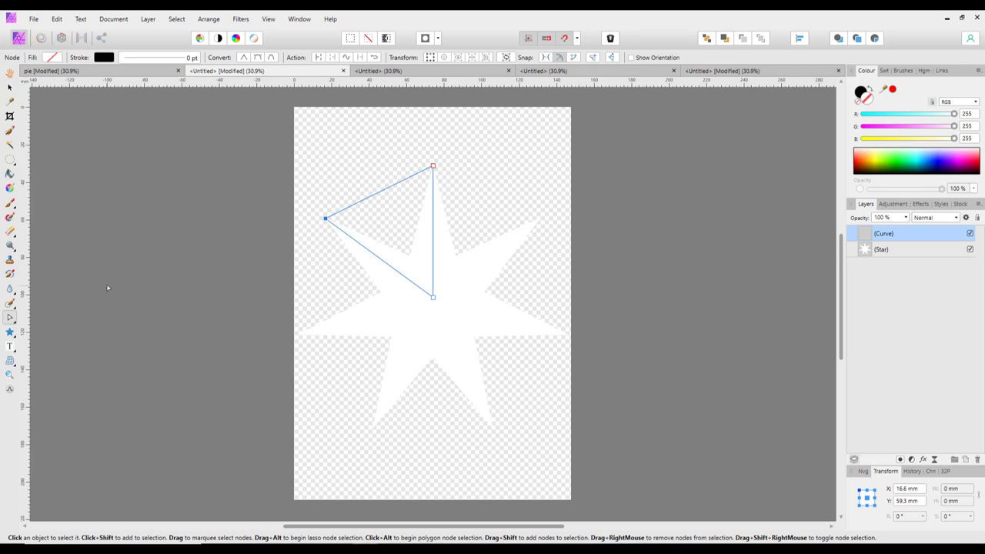
# - Select the triangle curve between the star's top and upper-left tips with the Pen Tool active and fill it red
pyautogui.click(14, 325)
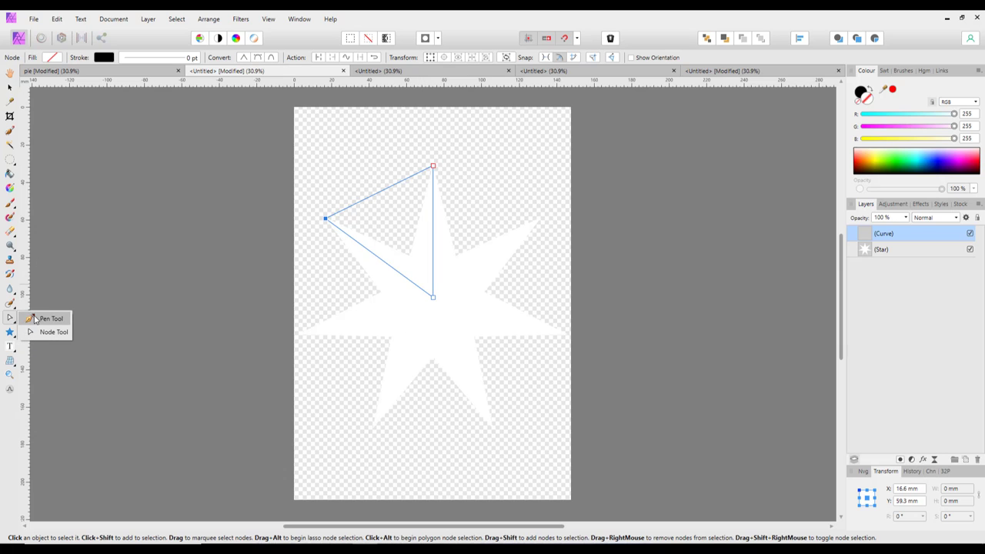
pyautogui.click(47, 319)
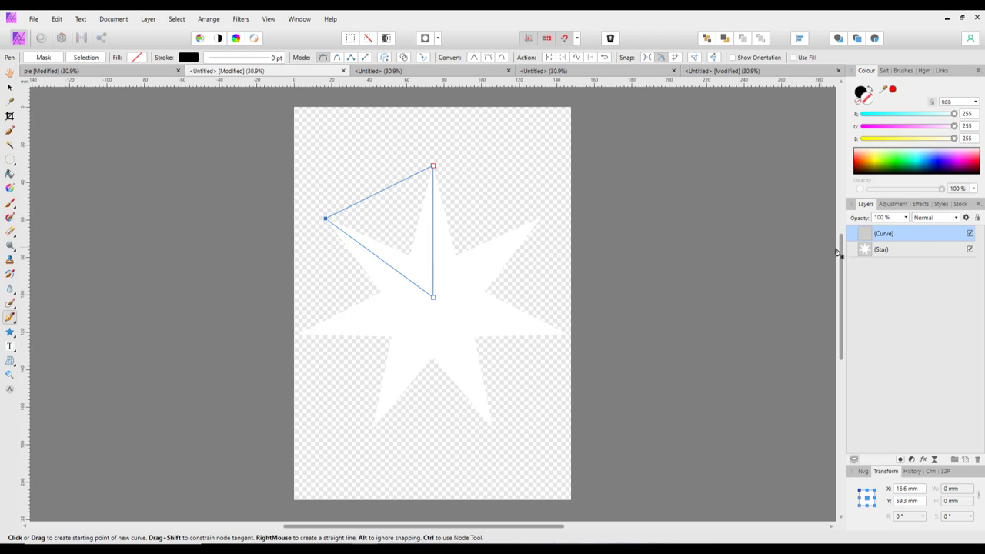
pyautogui.click(909, 251)
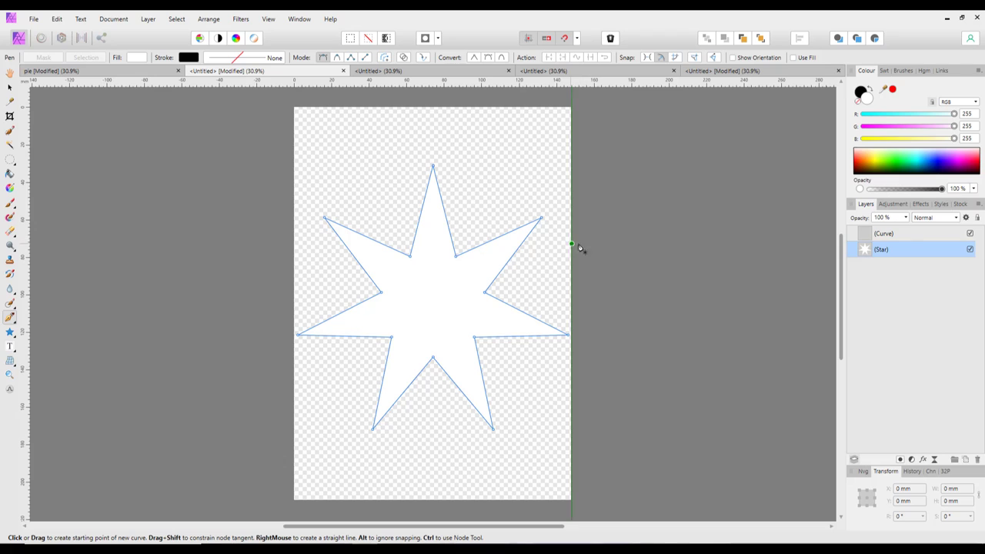
pyautogui.click(907, 235)
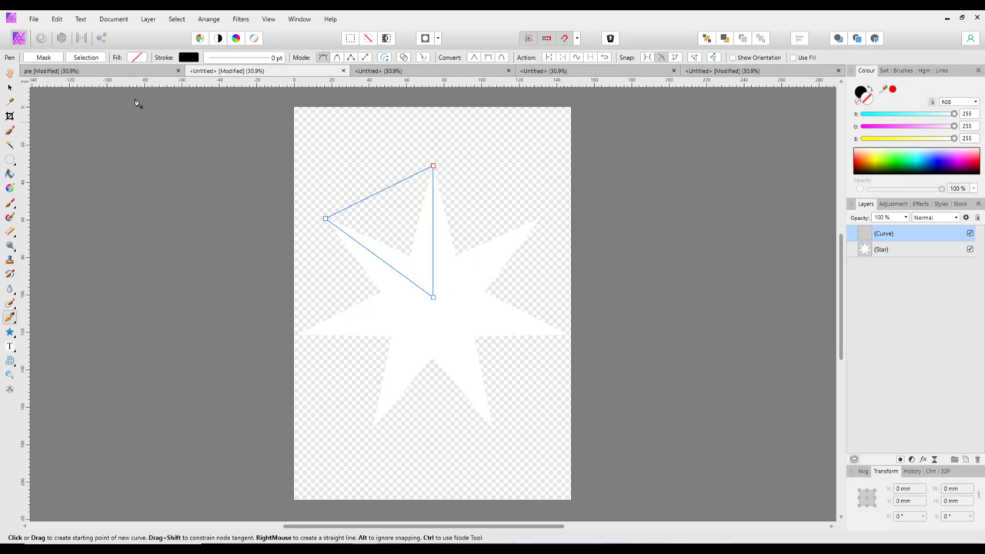
pyautogui.click(135, 58)
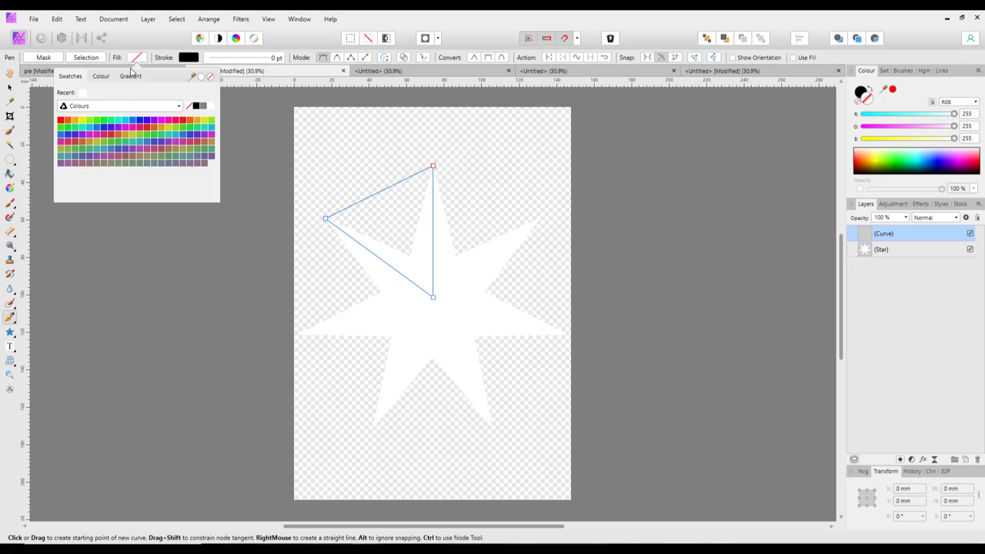
pyautogui.click(61, 121)
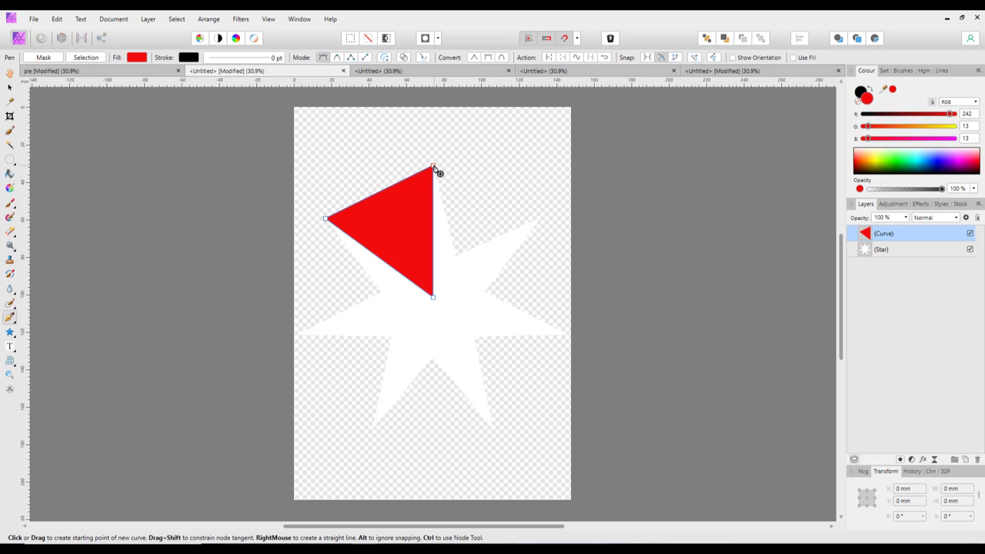
# - Draw a second closed triangle from the star's top tip to its centre, to its upper-right tip and back
pyautogui.click(434, 298)
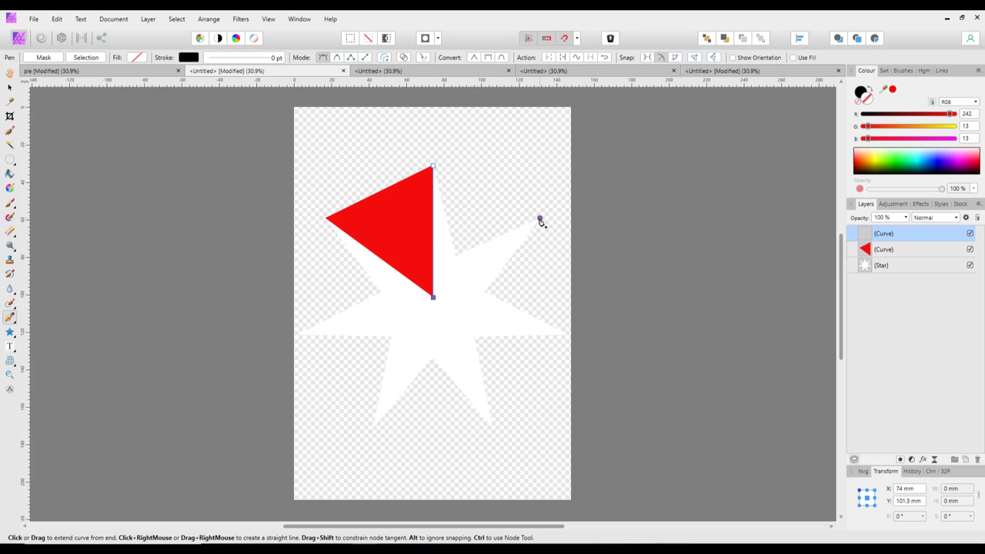
pyautogui.click(540, 220)
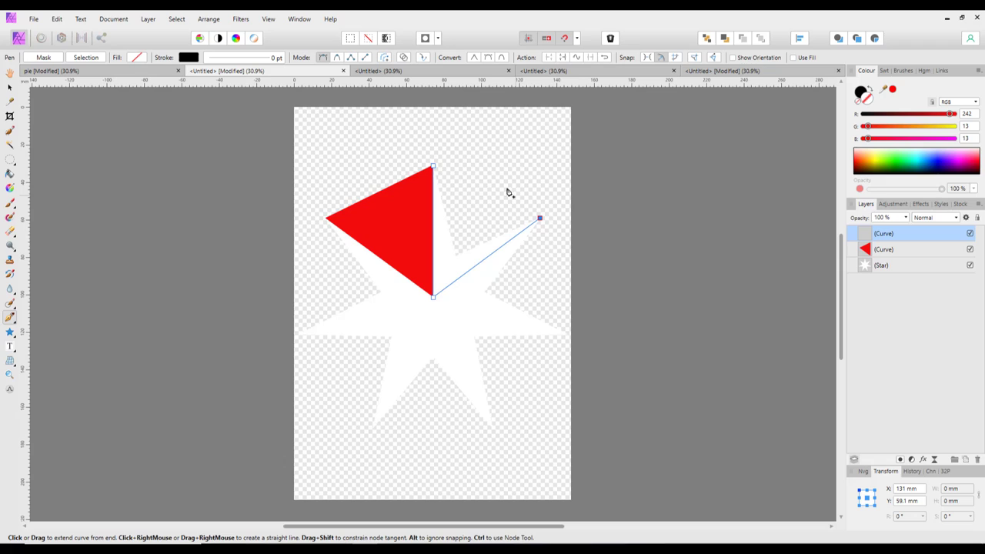
pyautogui.click(434, 167)
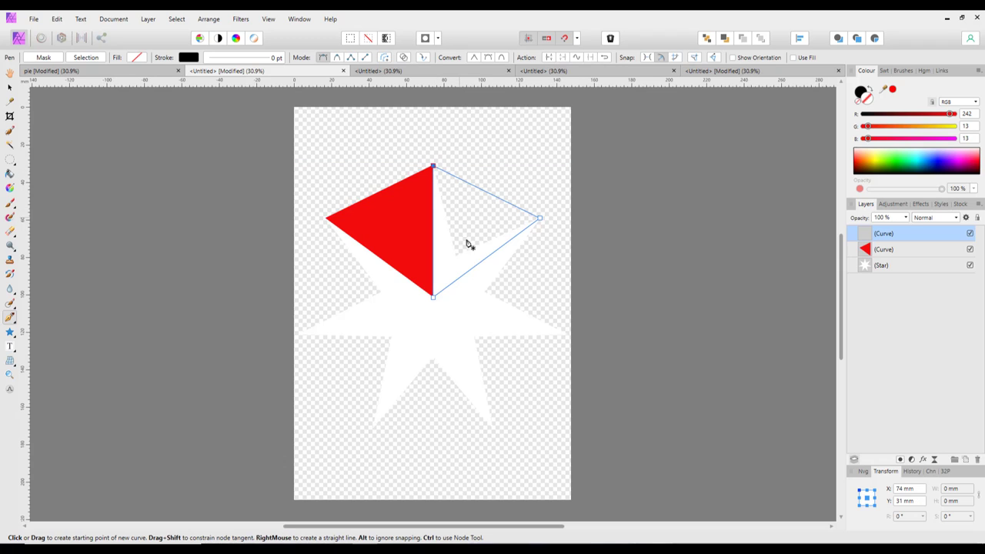
# - Move the second triangle's outer node onto the star's upper-right tip with the Node Tool
pyautogui.click(10, 318)
pyautogui.click(48, 332)
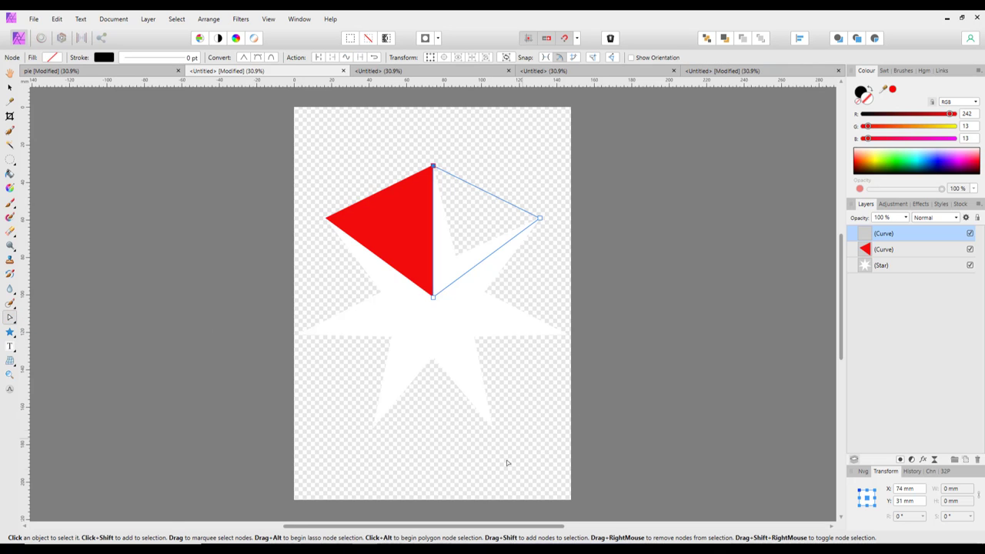
pyautogui.hscroll(2, 516, 474)
pyautogui.scroll(3, 529, 292)
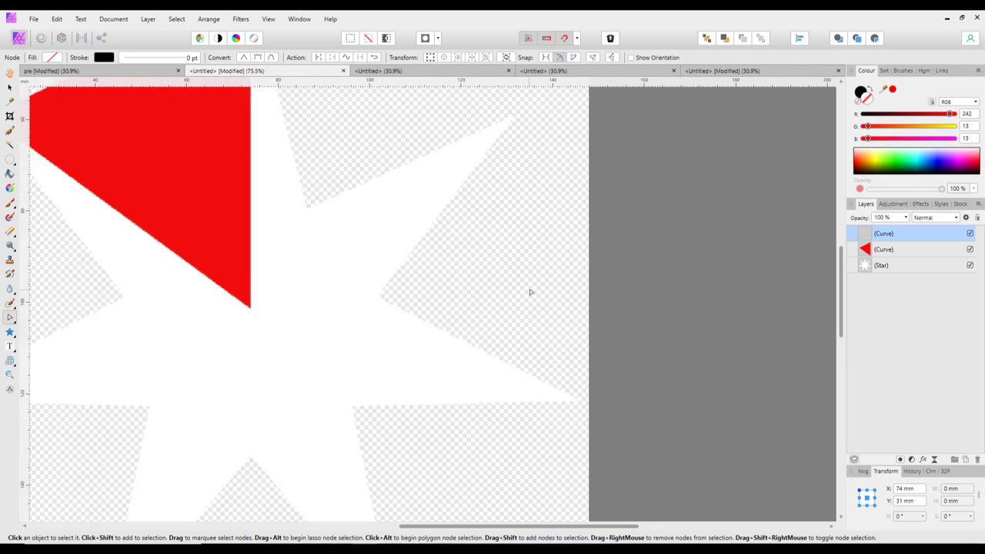
pyautogui.scroll(3, 530, 292)
pyautogui.moveTo(844, 273); pyautogui.dragTo(845, 217)
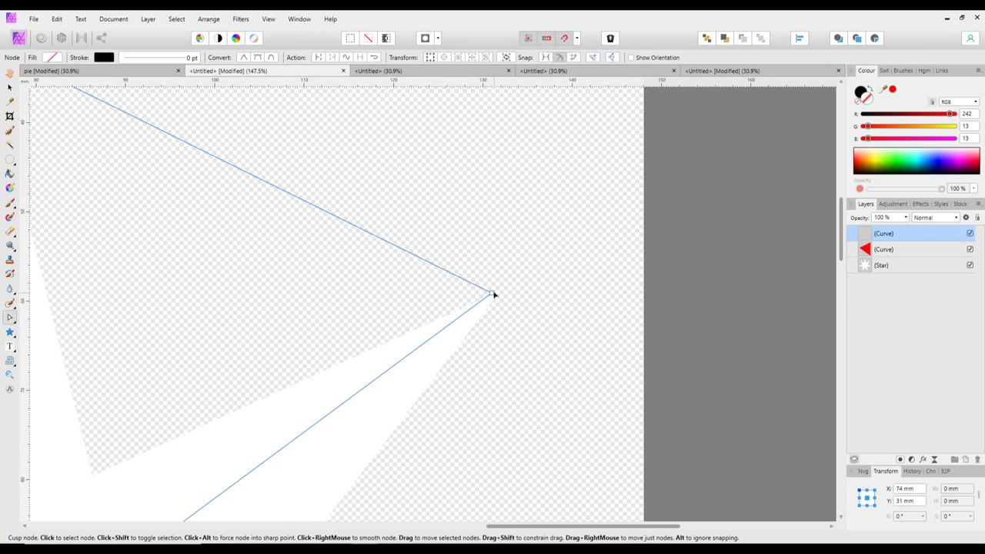
pyautogui.moveTo(497, 296); pyautogui.dragTo(497, 297)
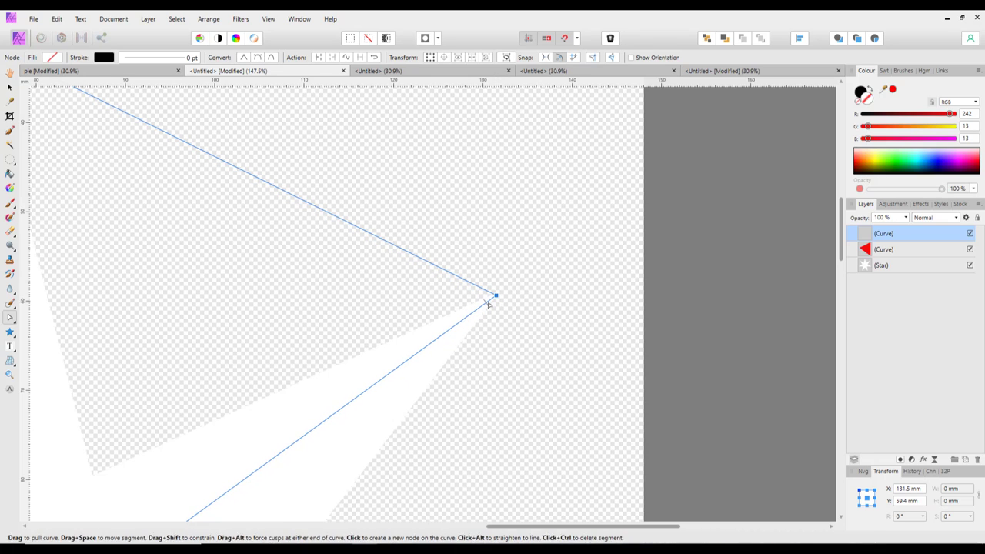
pyautogui.click(496, 294)
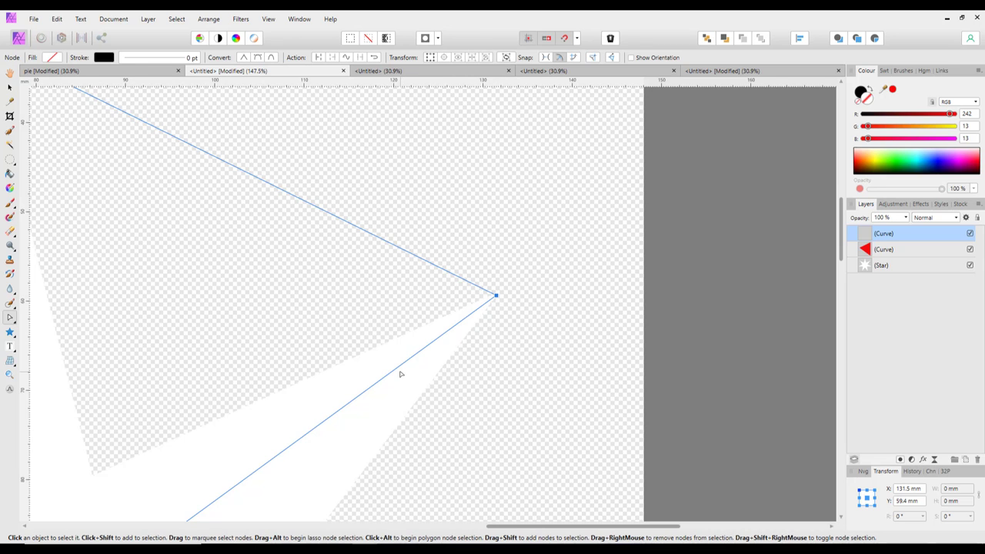
pyautogui.hotkey('ctrl', 'o')
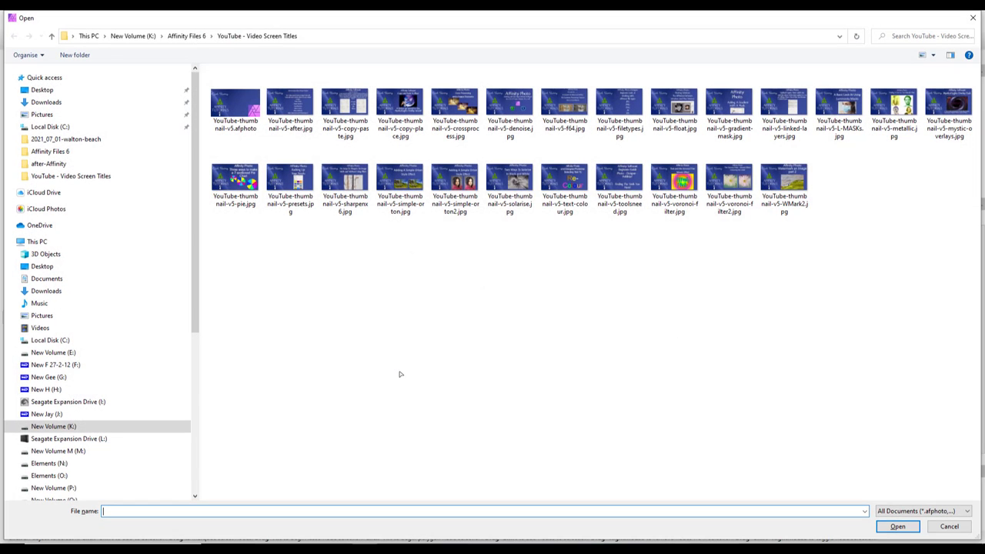
pyautogui.click(973, 17)
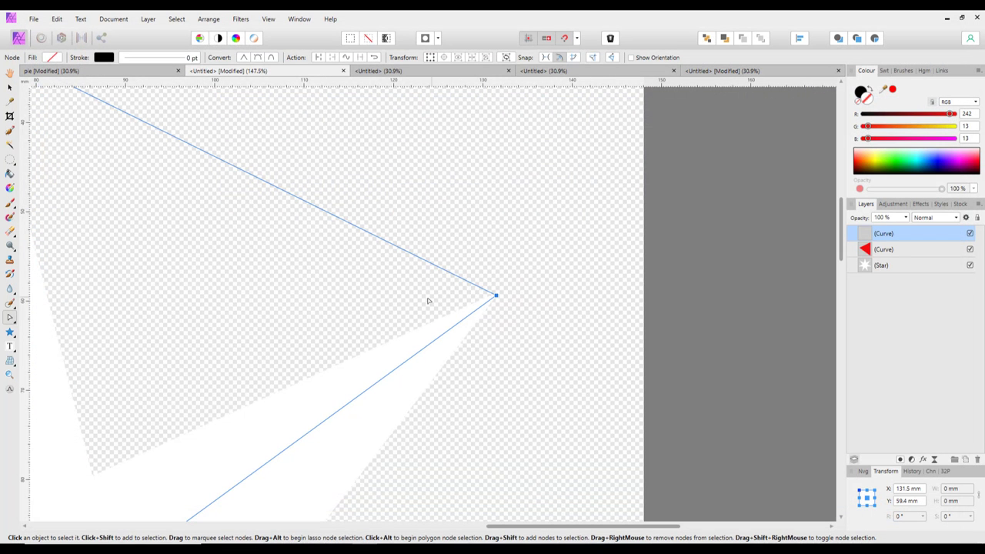
# - Fill the second triangle, between the star's top and upper-right tips, with orange
pyautogui.hotkey('ctrl', '0')
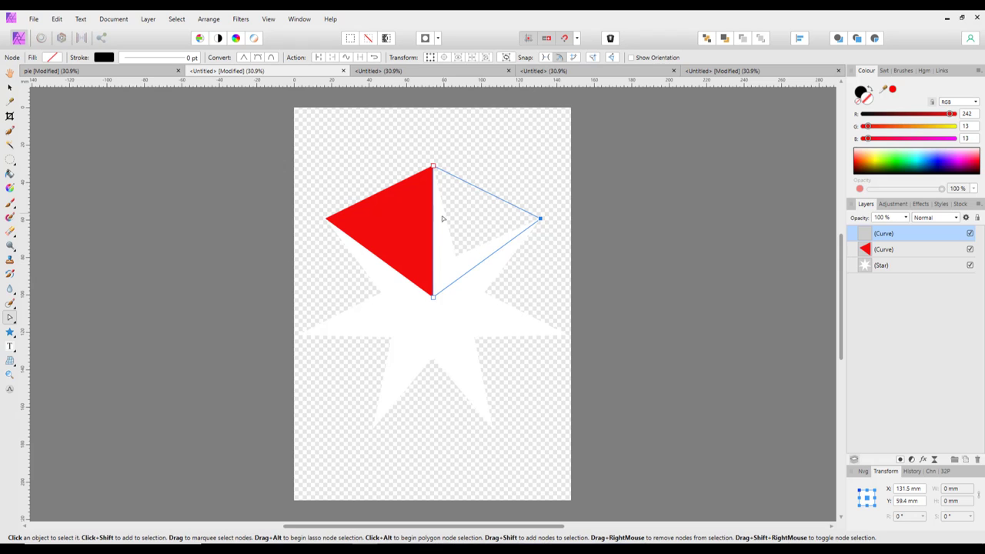
pyautogui.click(50, 58)
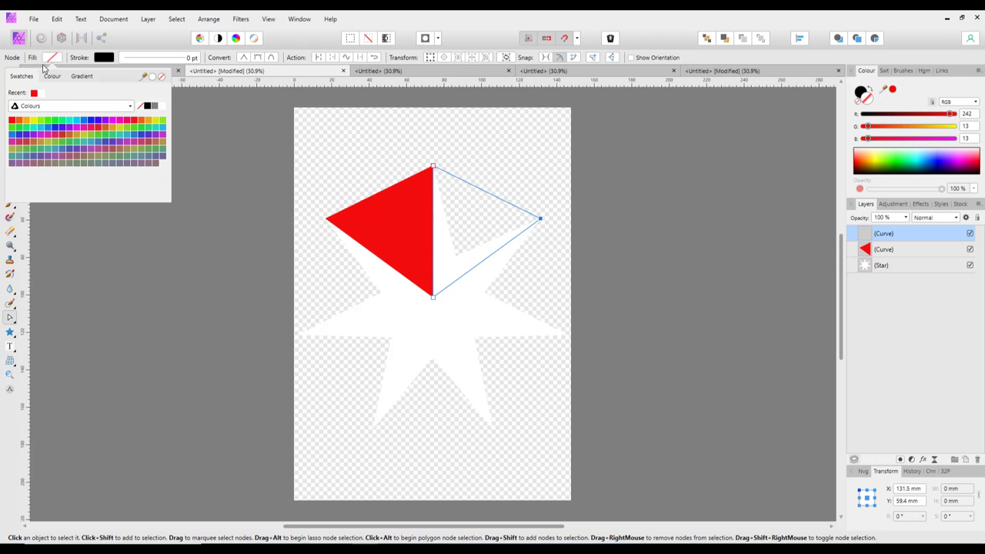
pyautogui.click(27, 121)
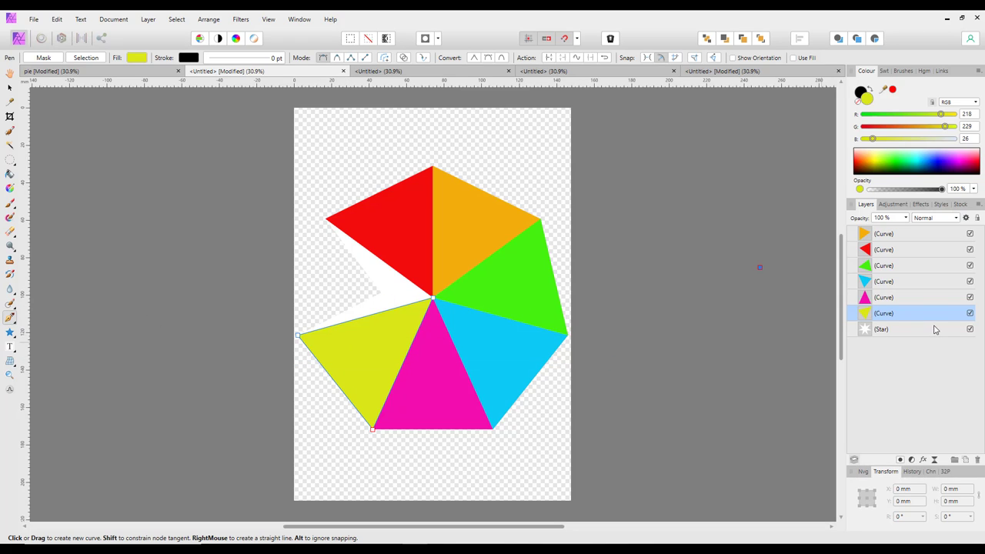
# - Draw the last closed triangle above the star layer, from the upper-left tip to the left tip to the centre, and fill it blue
pyautogui.click(894, 333)
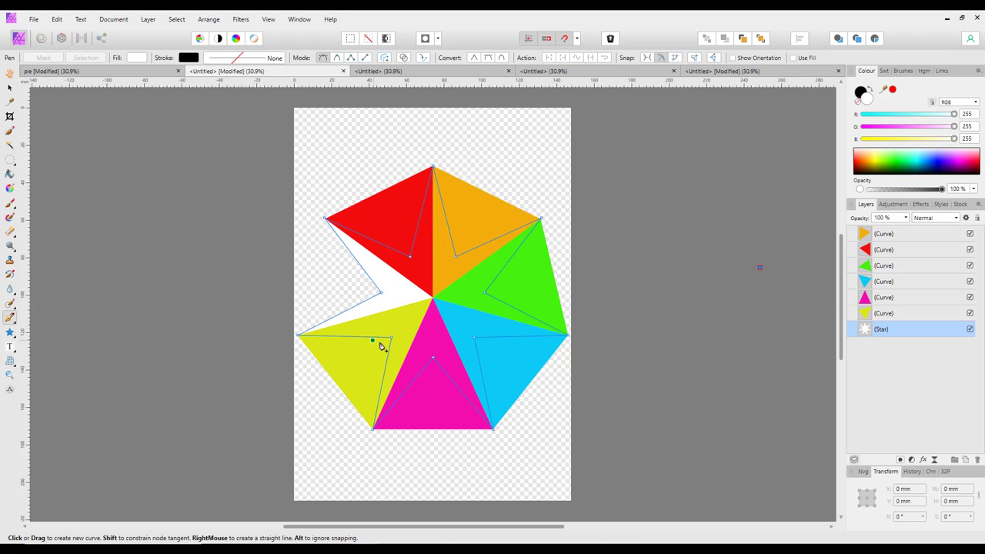
pyautogui.click(298, 336)
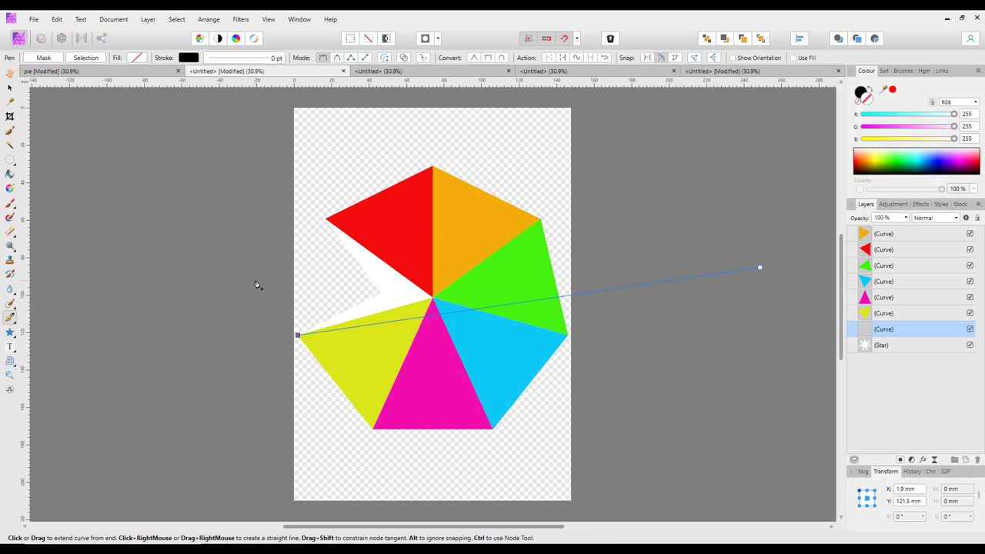
pyautogui.press('Escape')
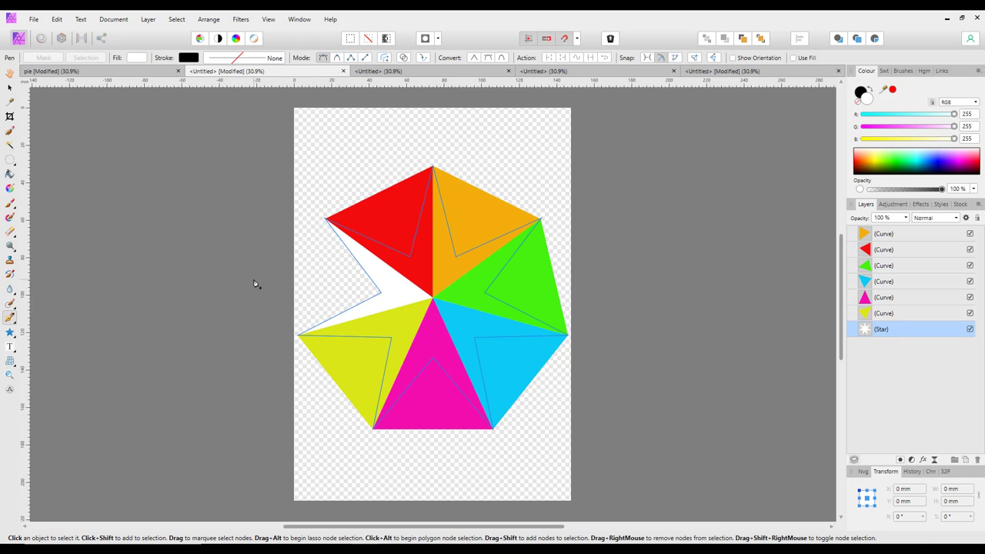
pyautogui.click(325, 219)
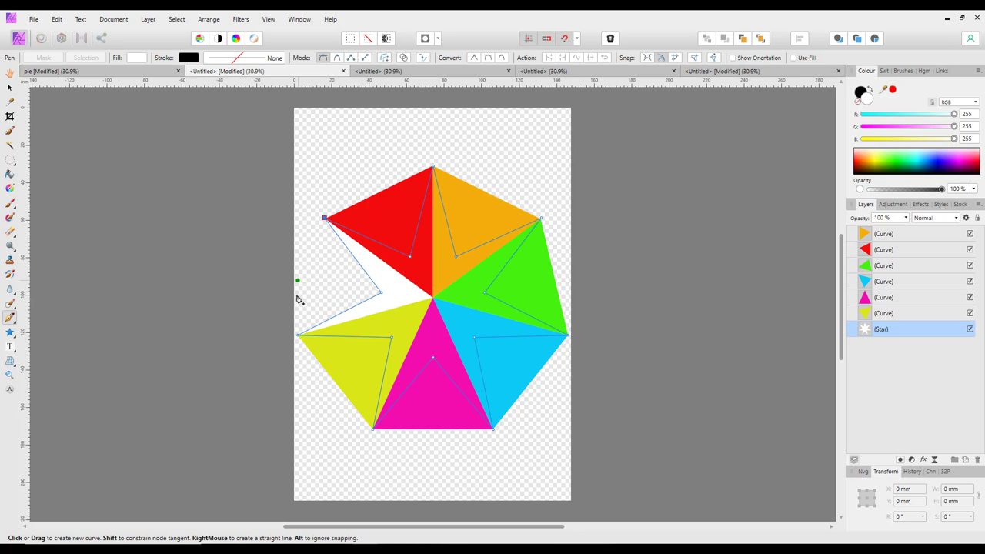
pyautogui.click(299, 337)
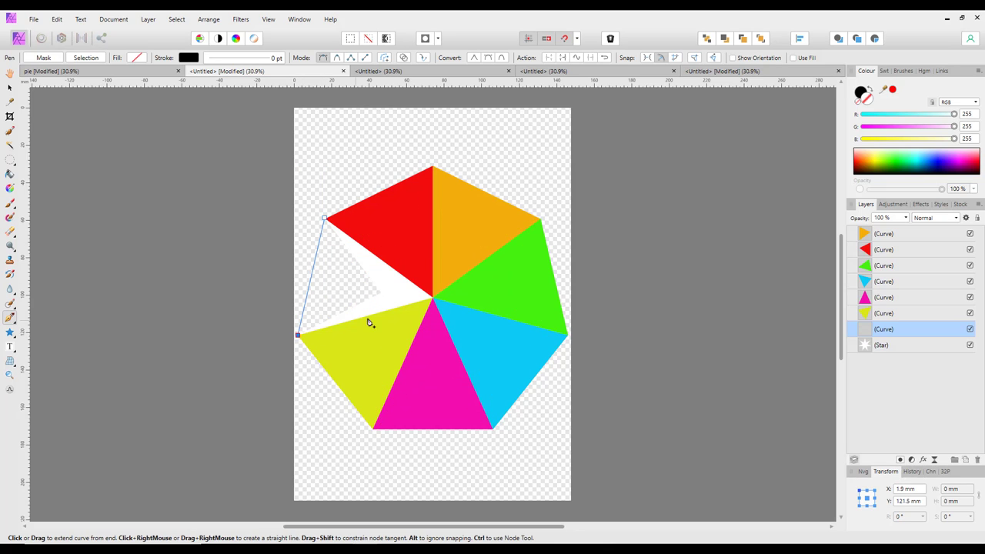
pyautogui.click(433, 299)
pyautogui.click(325, 219)
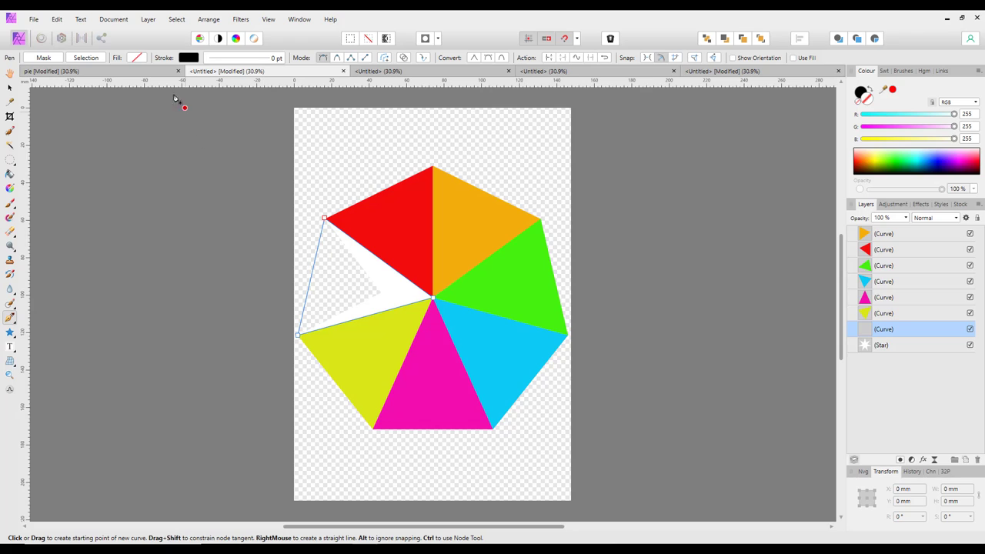
pyautogui.click(137, 61)
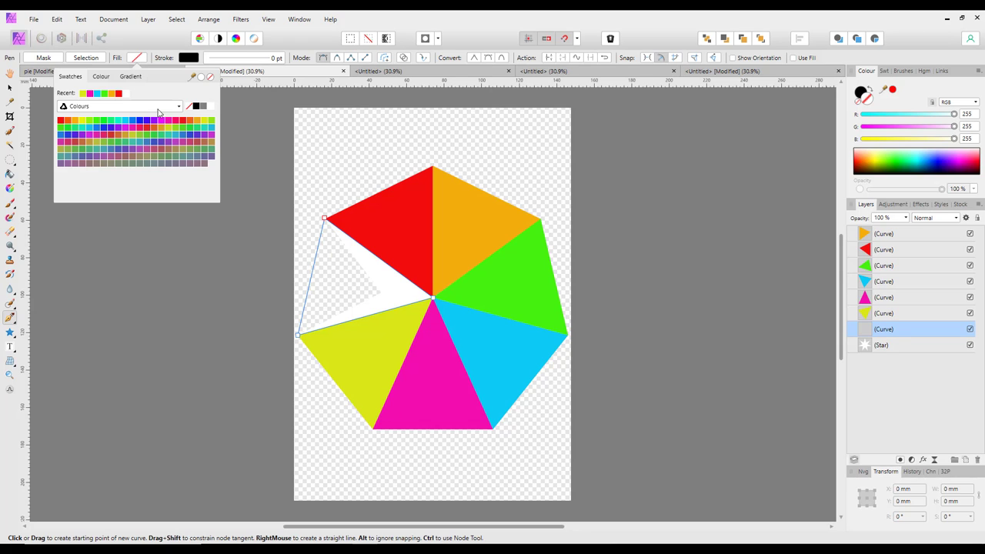
pyautogui.click(103, 127)
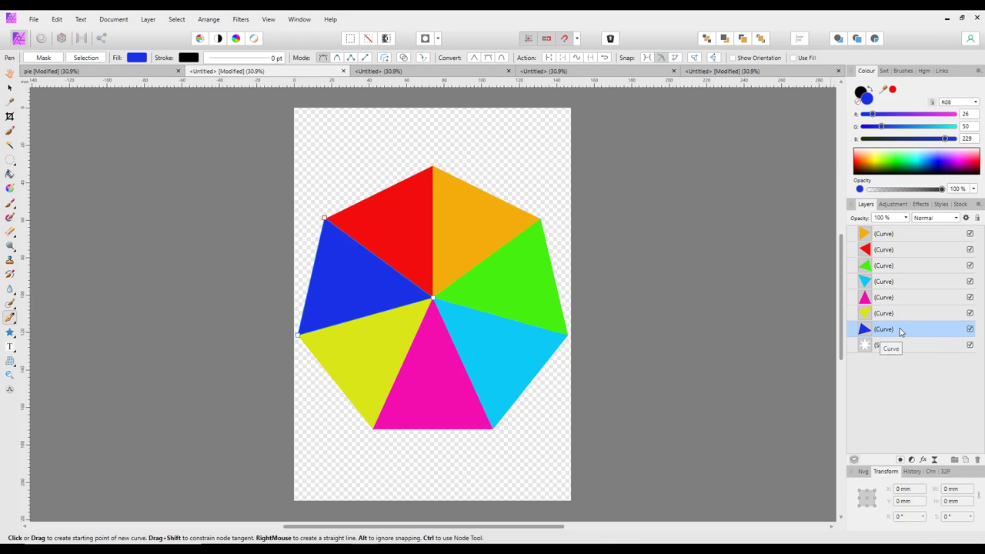
# - Group all seven coloured triangle curve layers
pyautogui.keyDown('shift'); pyautogui.click(922, 234); pyautogui.keyUp('shift')
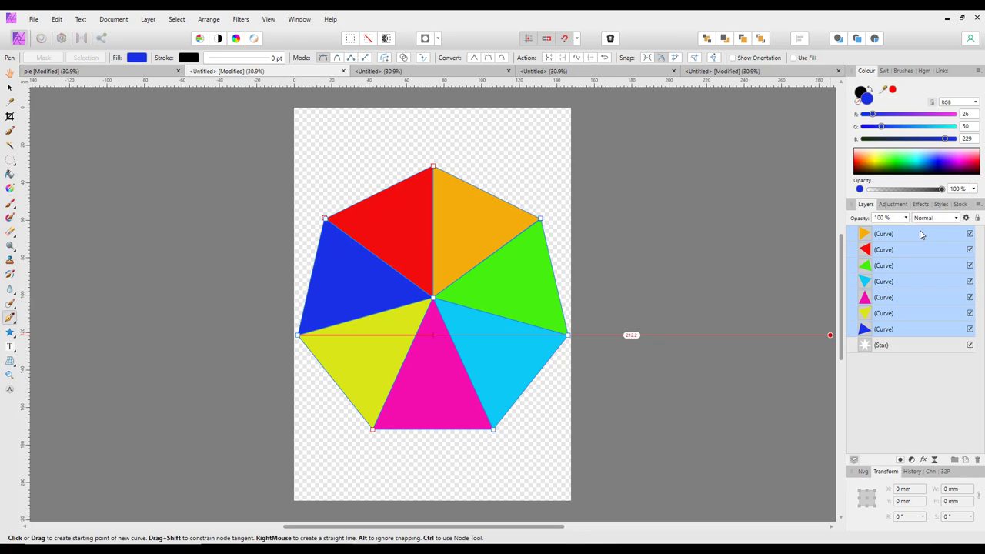
pyautogui.rightClick(922, 234)
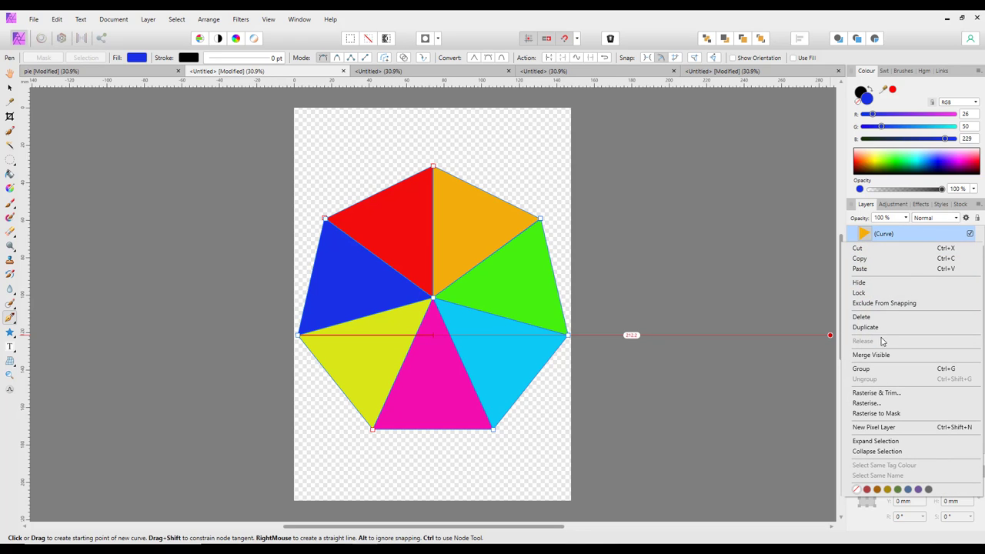
pyautogui.click(875, 369)
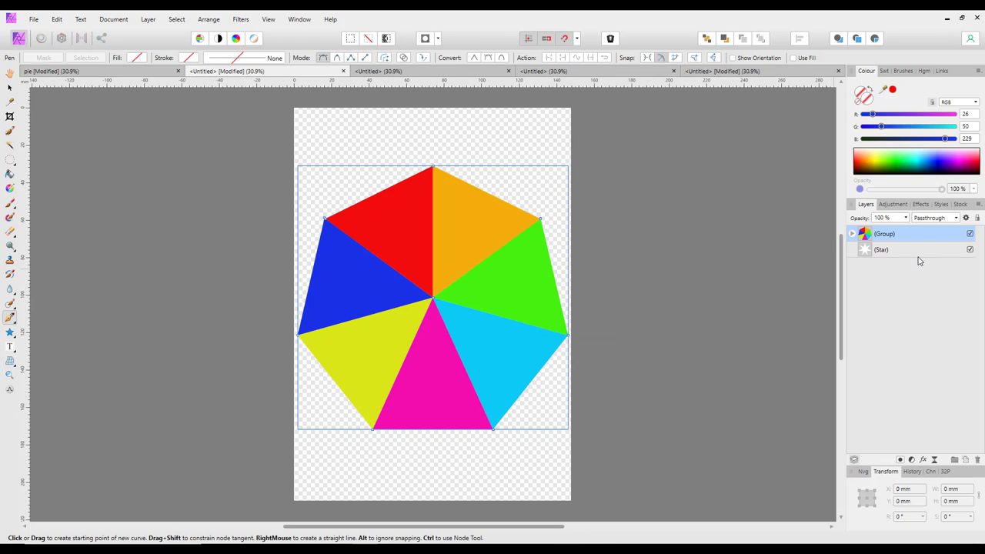
# - Hide the guide star layer to check the heptagon without it, and delete the star
pyautogui.click(927, 254)
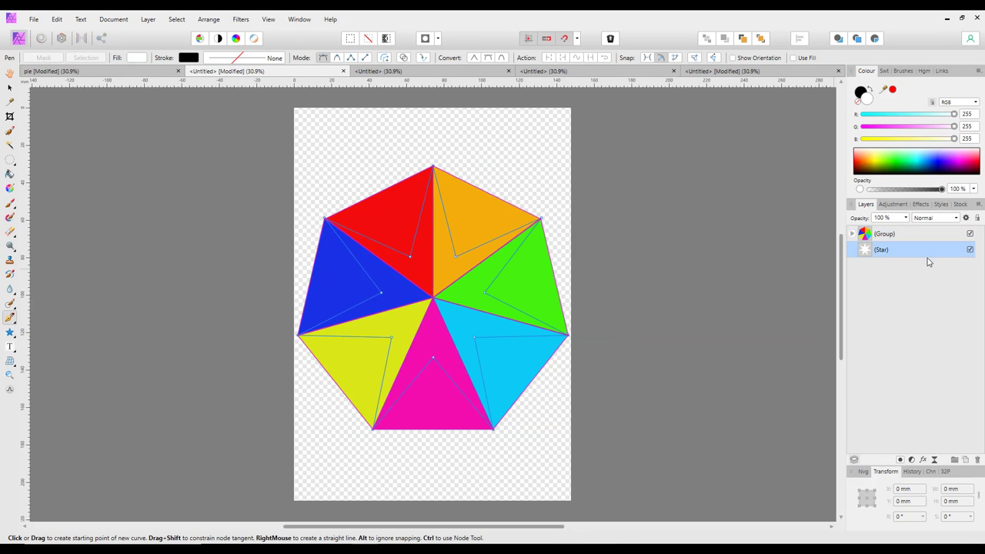
pyautogui.click(971, 250)
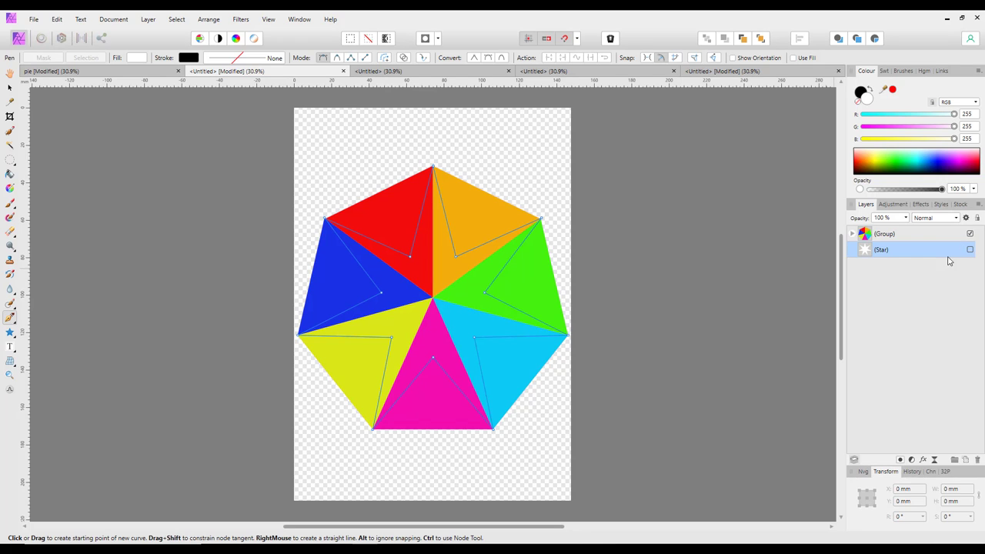
pyautogui.rightClick(903, 256)
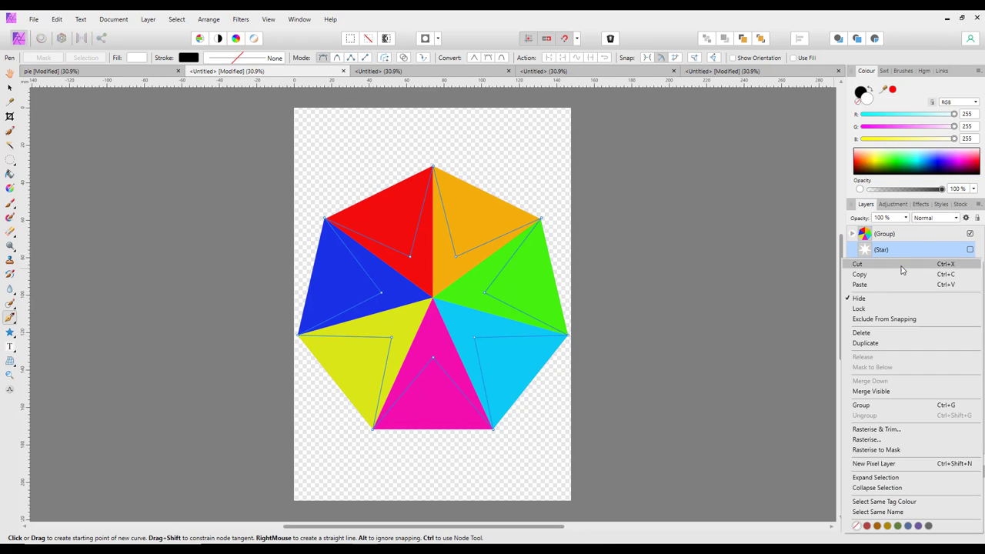
pyautogui.click(875, 335)
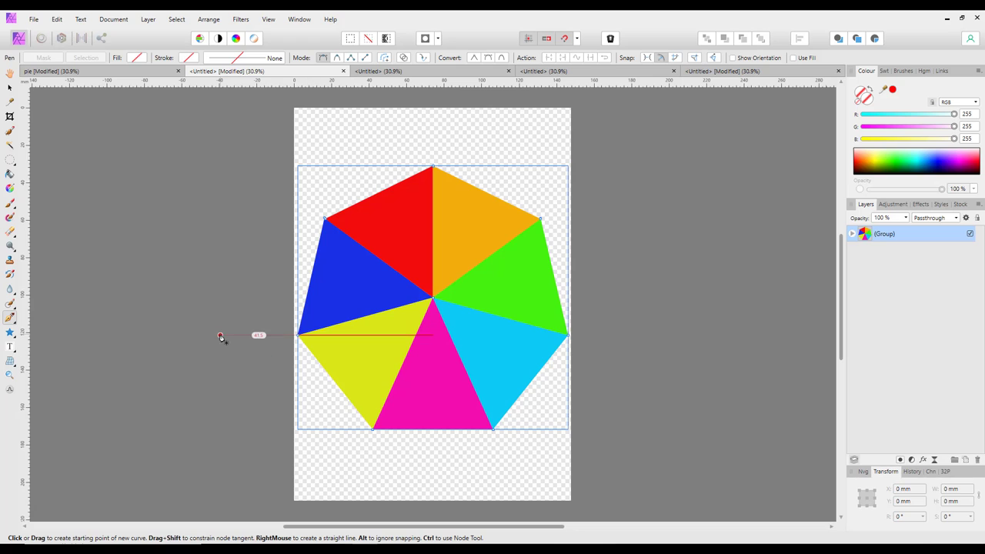
# - Add a new pixel layer above the group and draw a circle about 141 mm across outward from the heptagon's centre
pyautogui.click(14, 338)
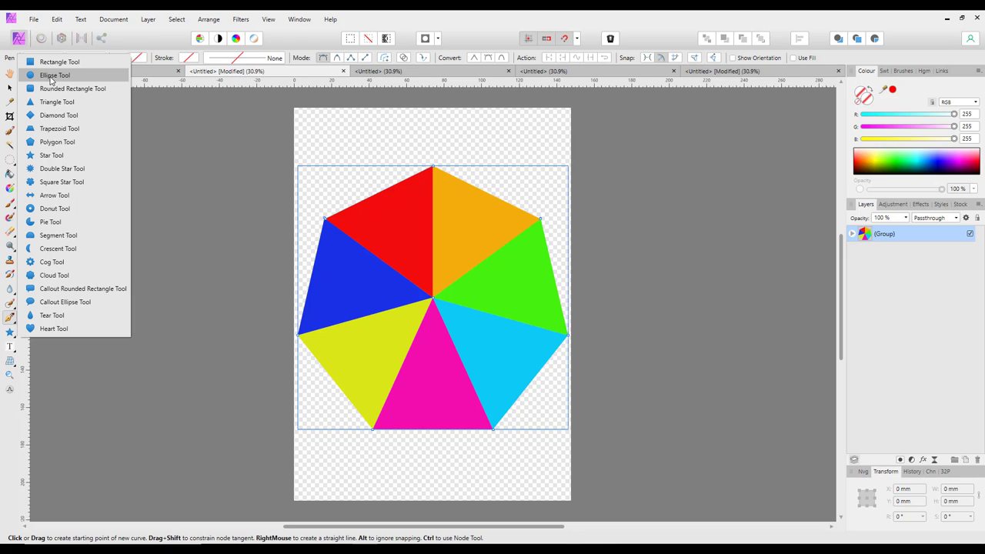
pyautogui.click(52, 77)
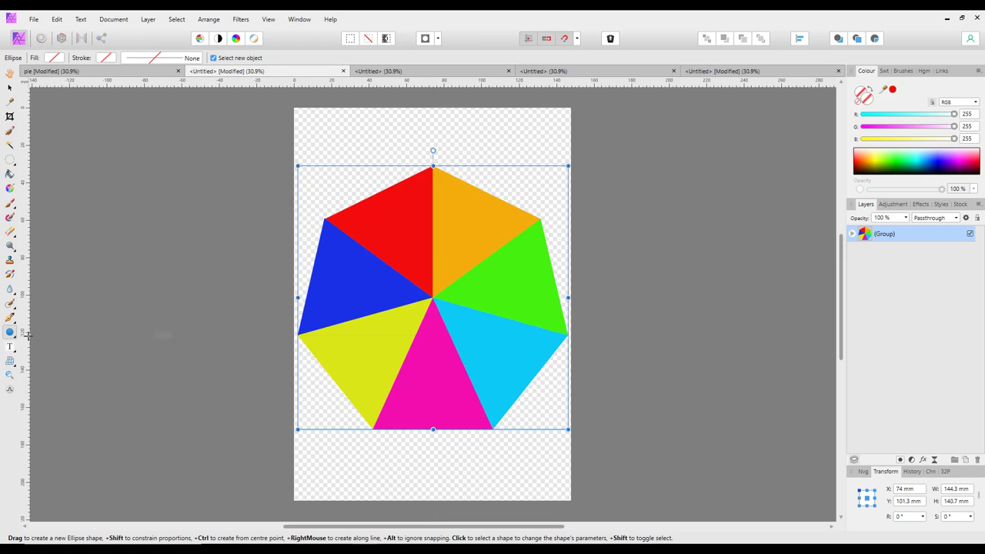
pyautogui.click(967, 460)
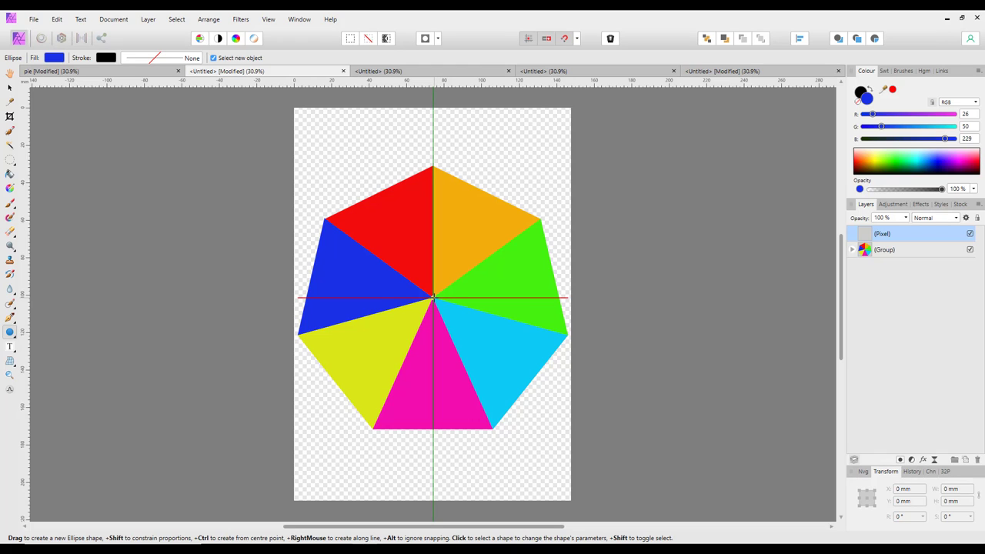
pyautogui.moveTo(434, 297); pyautogui.dragTo(645, 345)
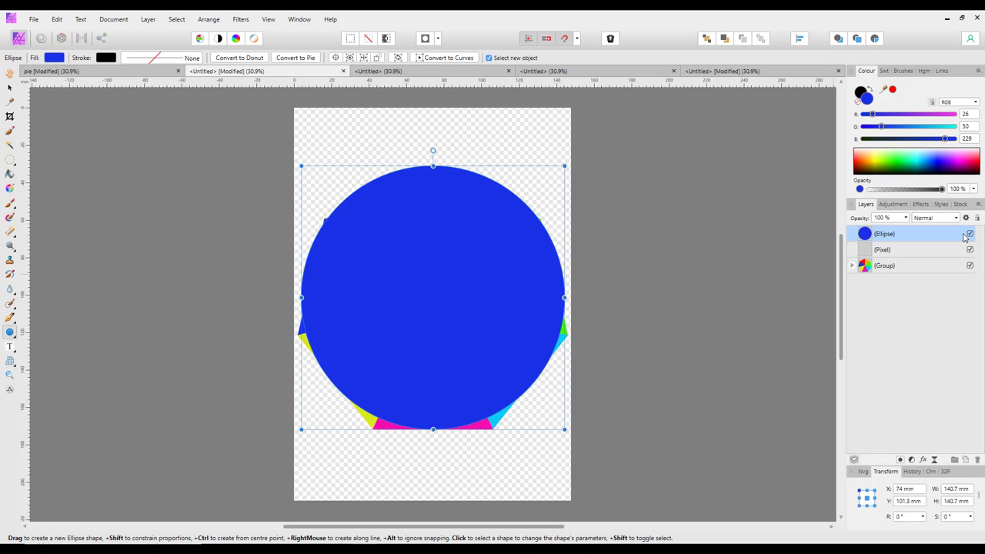
# - Delete the empty pixel layer between the ellipse and the triangle group
pyautogui.click(918, 250)
pyautogui.rightClick(916, 253)
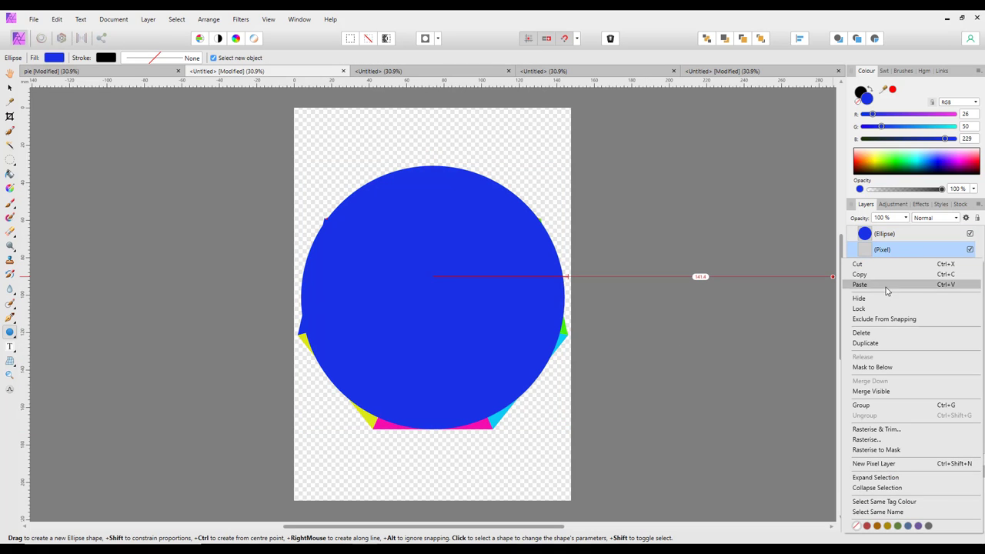
pyautogui.click(862, 333)
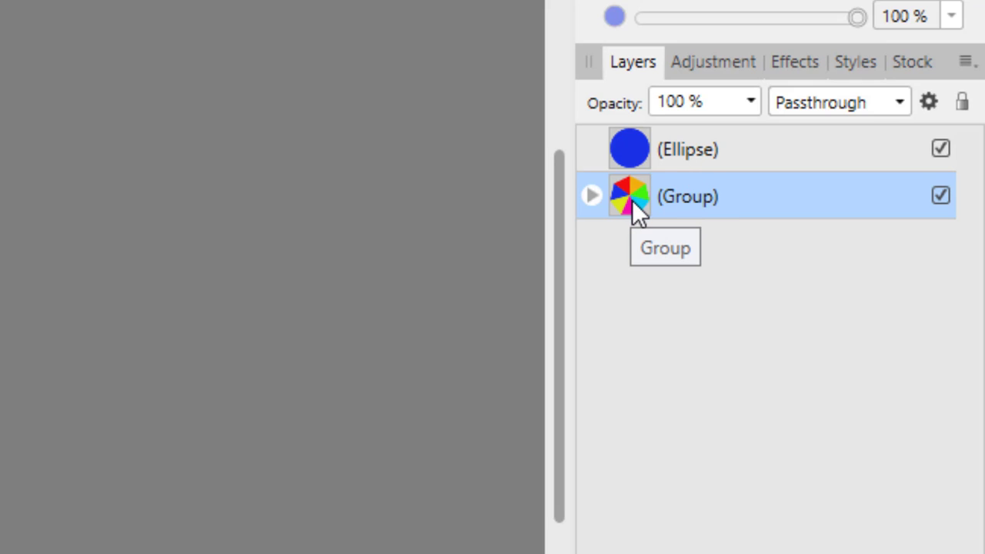
# - Clip the triangle group inside the ellipse layer and expand the ellipse to show the nested group
pyautogui.moveTo(635, 200); pyautogui.dragTo(683, 176)
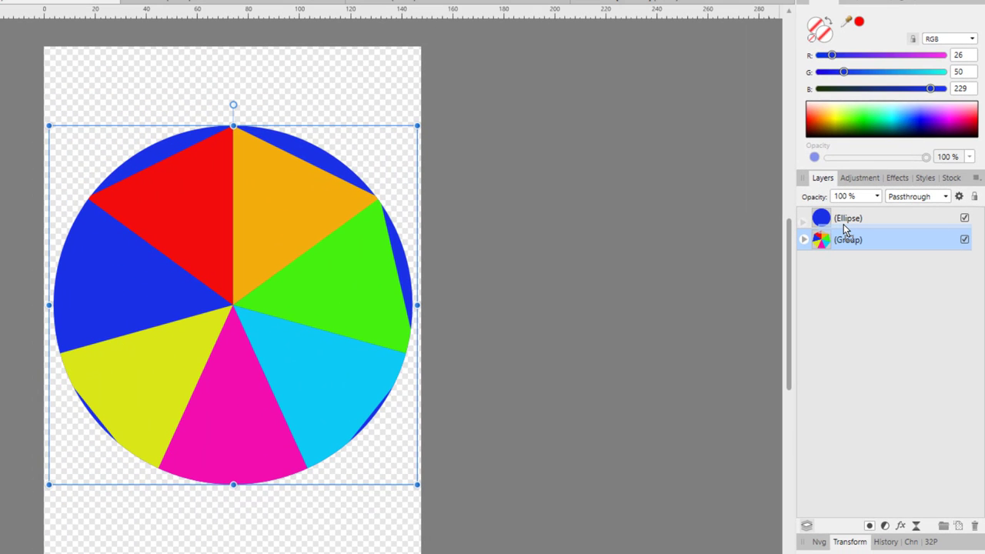
pyautogui.moveTo(845, 229); pyautogui.dragTo(844, 231)
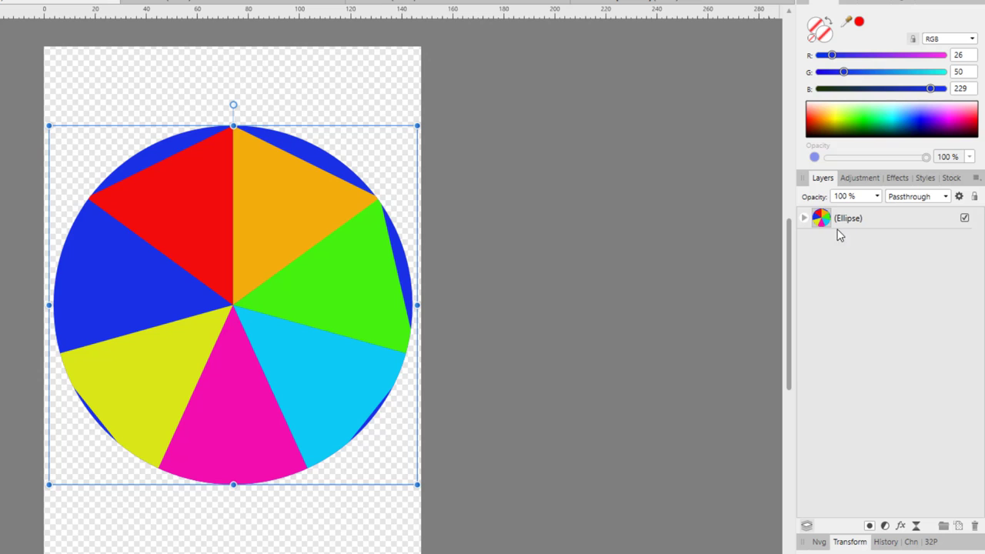
pyautogui.click(804, 220)
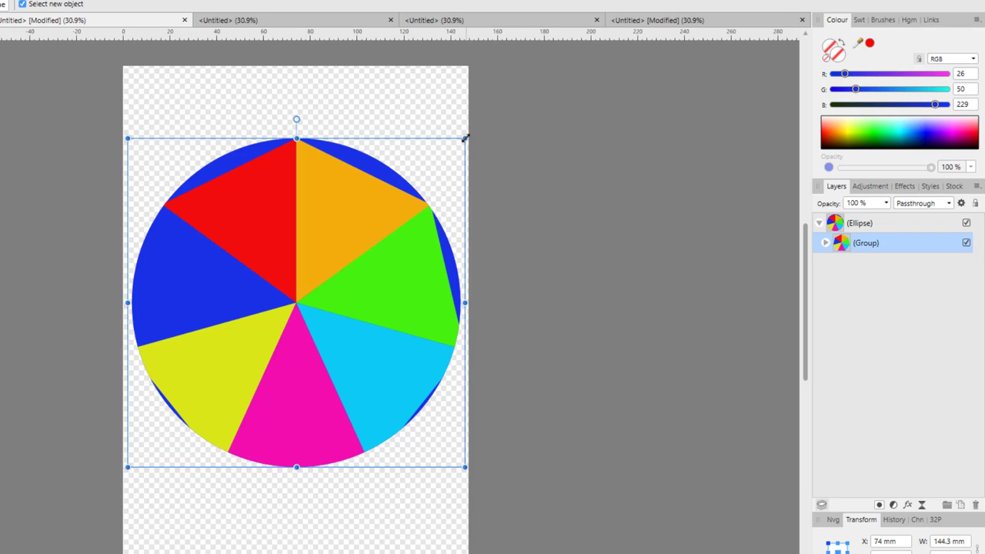
# - Enlarge the nested triangle group from its centre until its colours fill the whole circle, and collapse the ellipse layer
pyautogui.moveTo(465, 138); pyautogui.dragTo(503, 115)
pyautogui.click(672, 403)
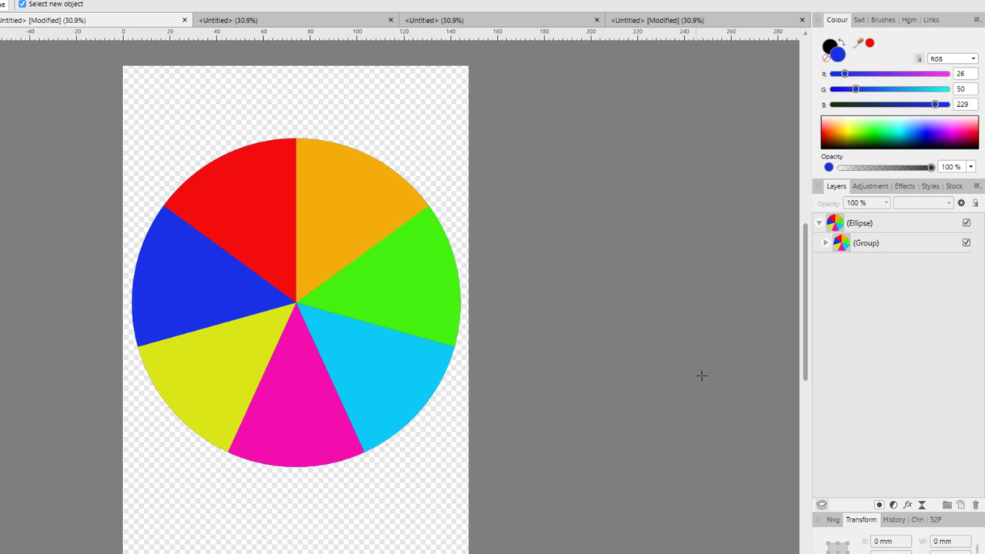
pyautogui.click(819, 222)
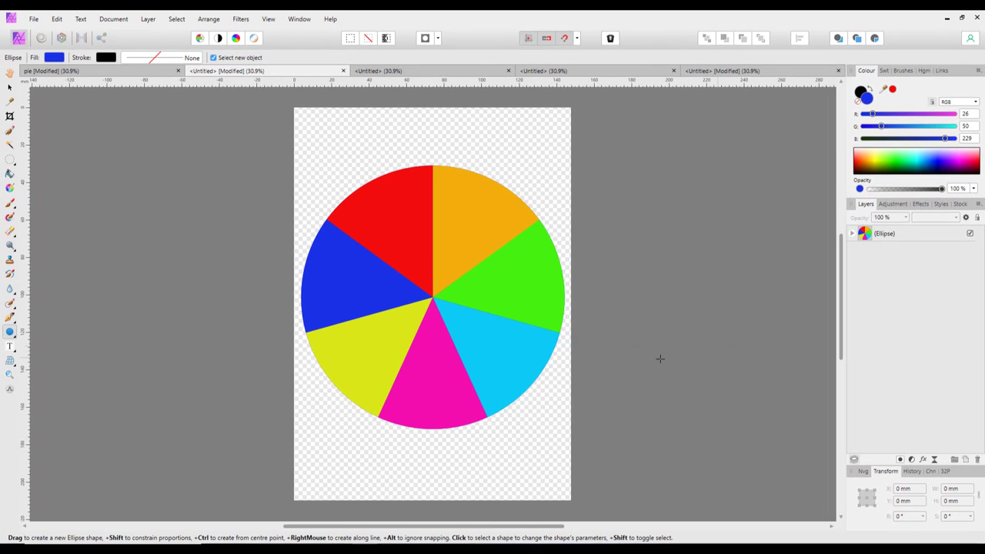
# - In the third open document, draw a 148 mm polygon outward from the page centre and give it 7 sides
pyautogui.click(407, 71)
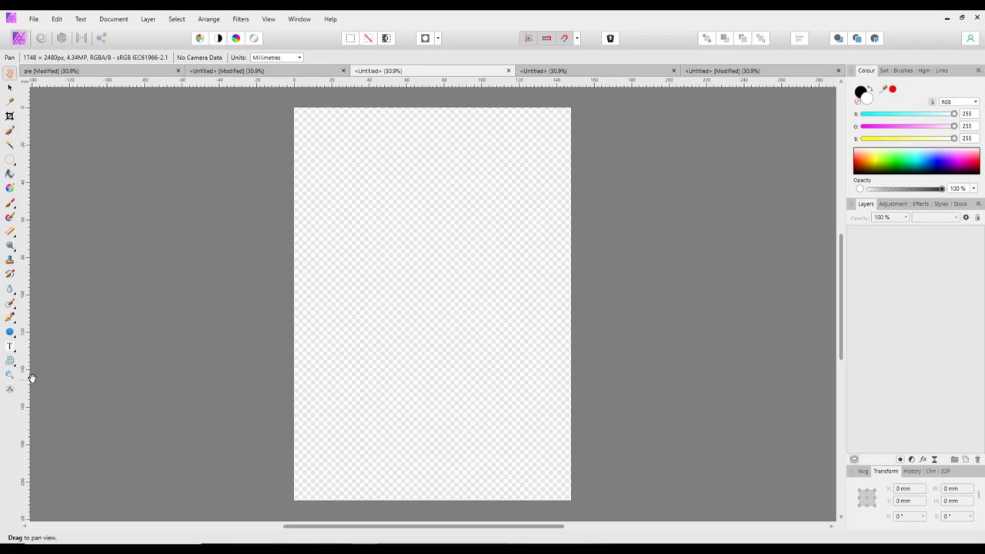
pyautogui.click(13, 336)
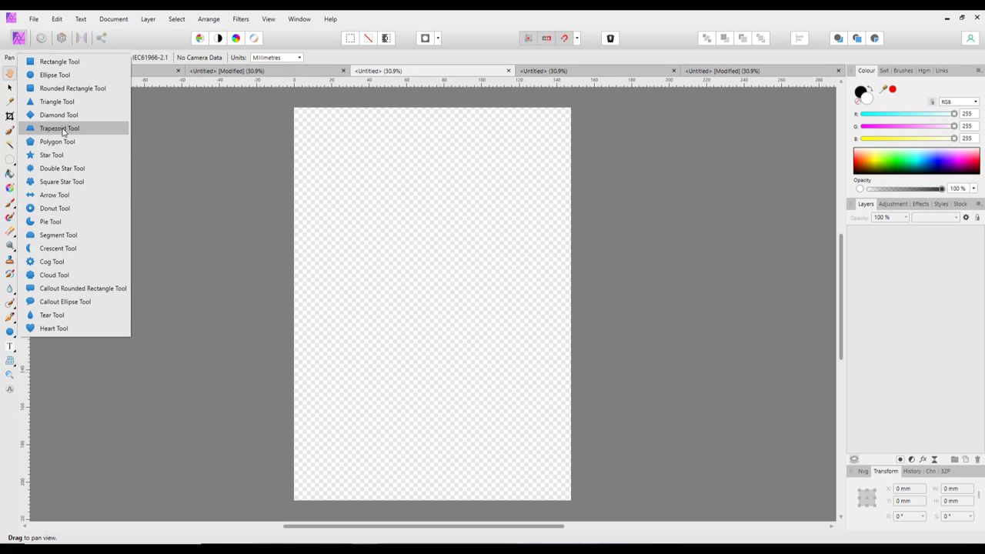
pyautogui.click(56, 143)
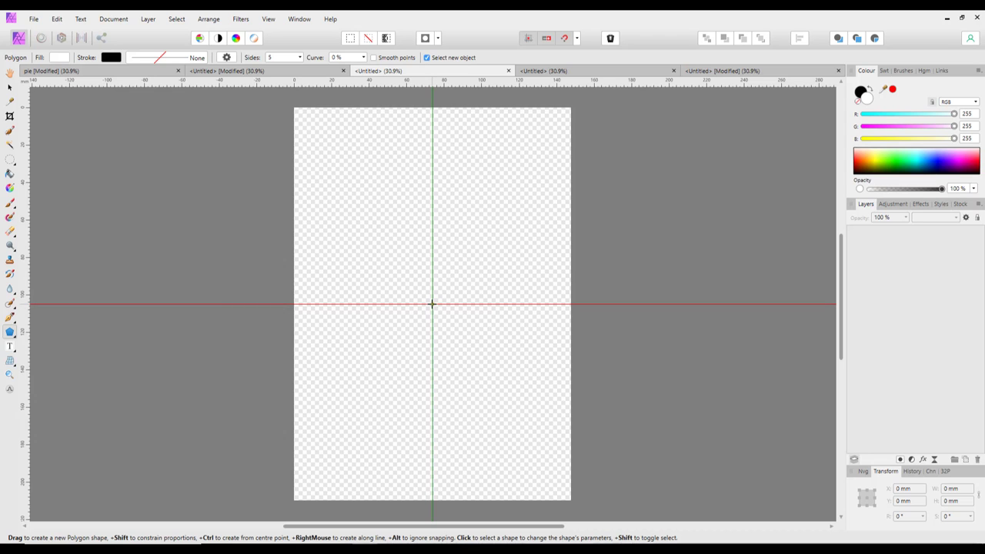
pyautogui.moveTo(432, 304); pyautogui.dragTo(687, 282)
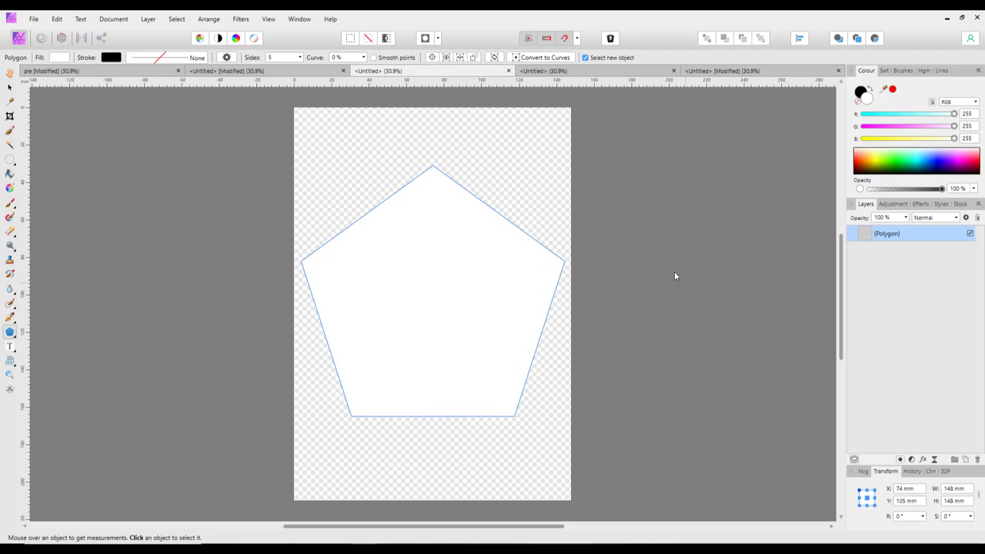
pyautogui.click(273, 57)
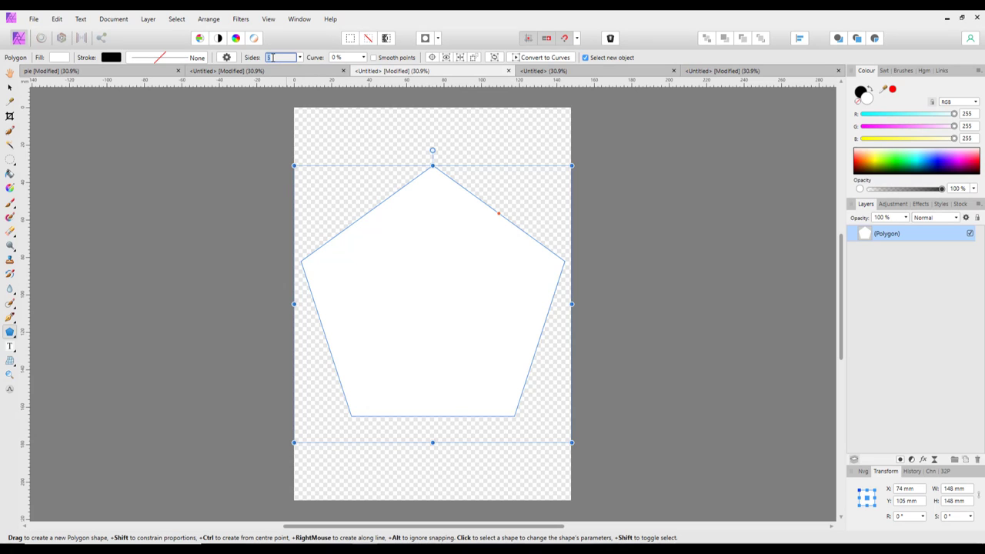
pyautogui.press('Return')
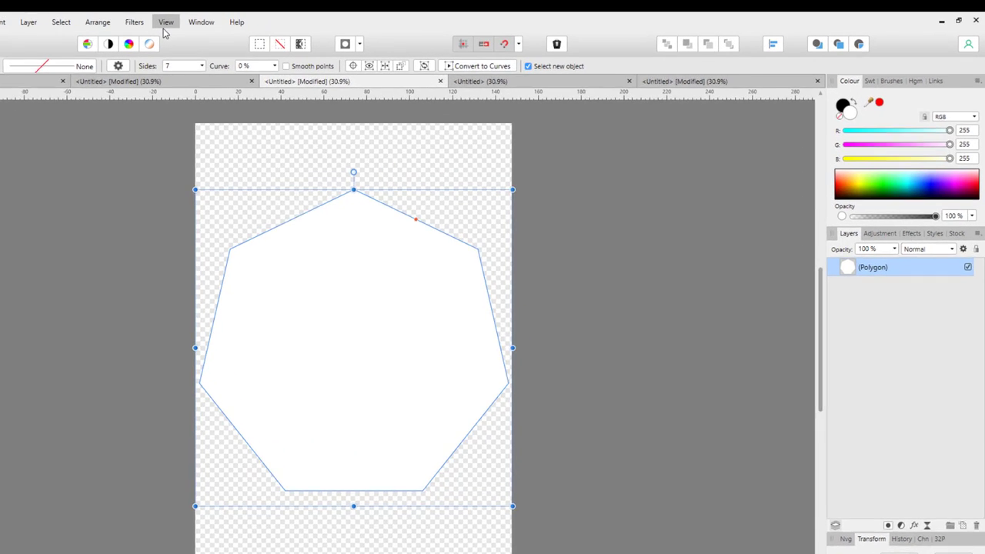
# - Place a horizontal and a vertical guide crossing at the page centre and shift the heptagon vertically to centre it on them
pyautogui.click(86, 24)
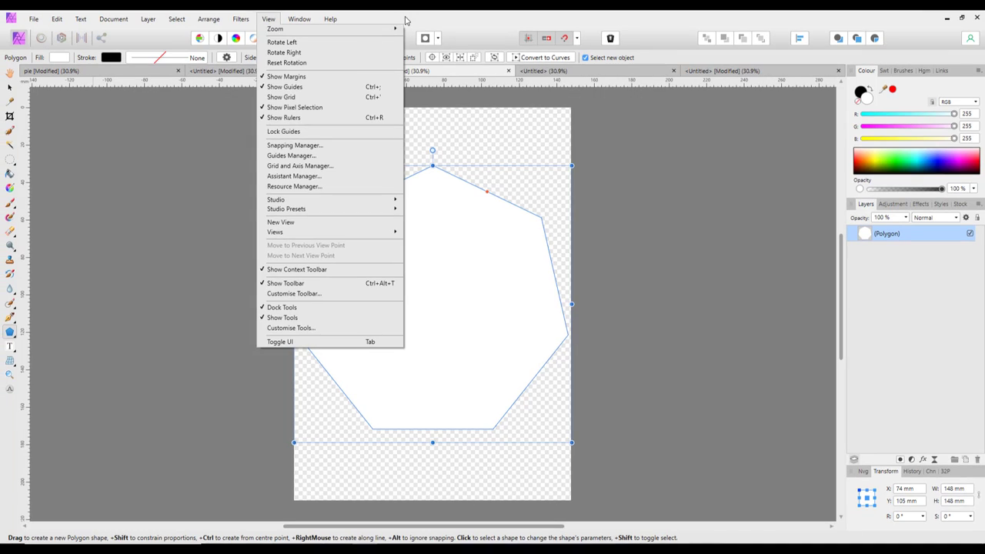
pyautogui.click(254, 23)
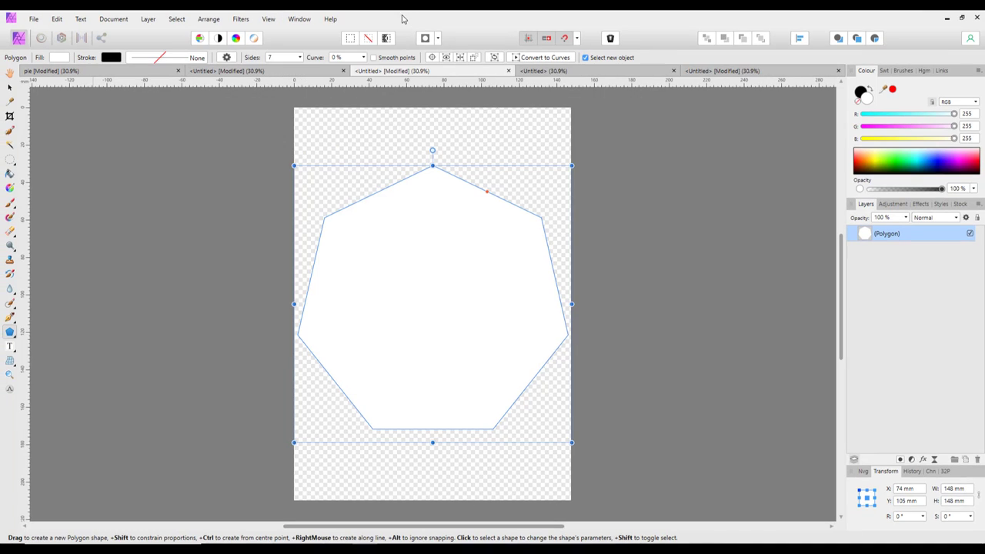
pyautogui.click(9, 89)
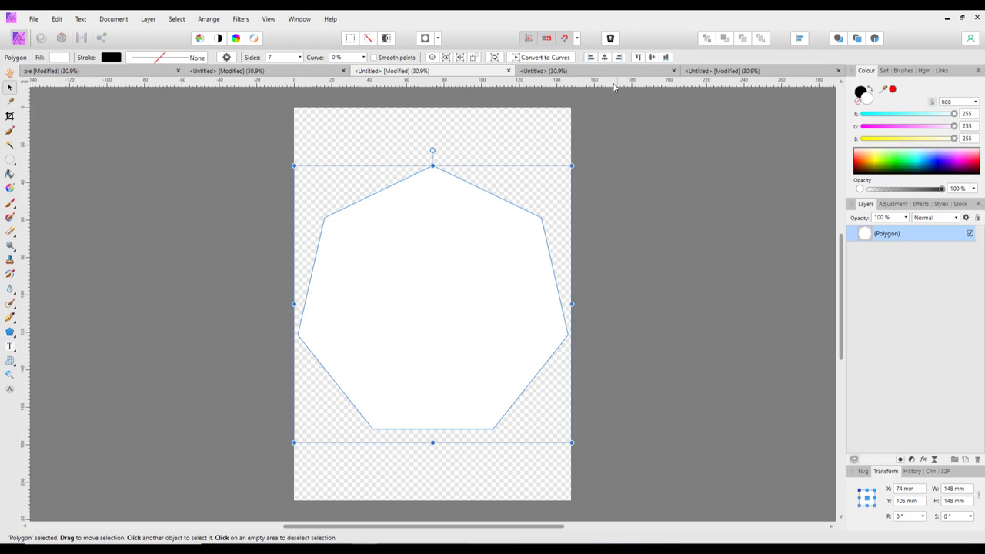
pyautogui.moveTo(608, 85); pyautogui.dragTo(614, 301)
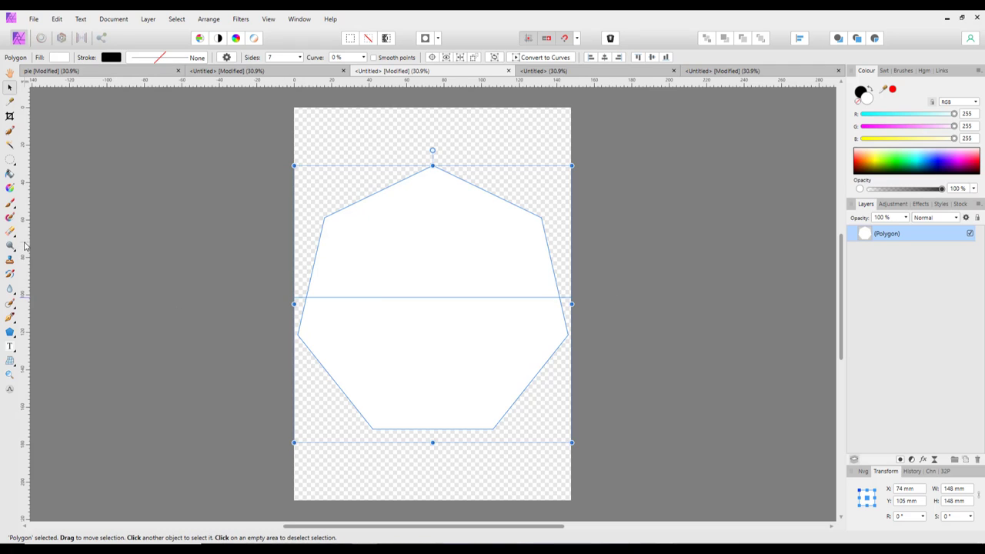
pyautogui.moveTo(23, 245); pyautogui.dragTo(433, 250)
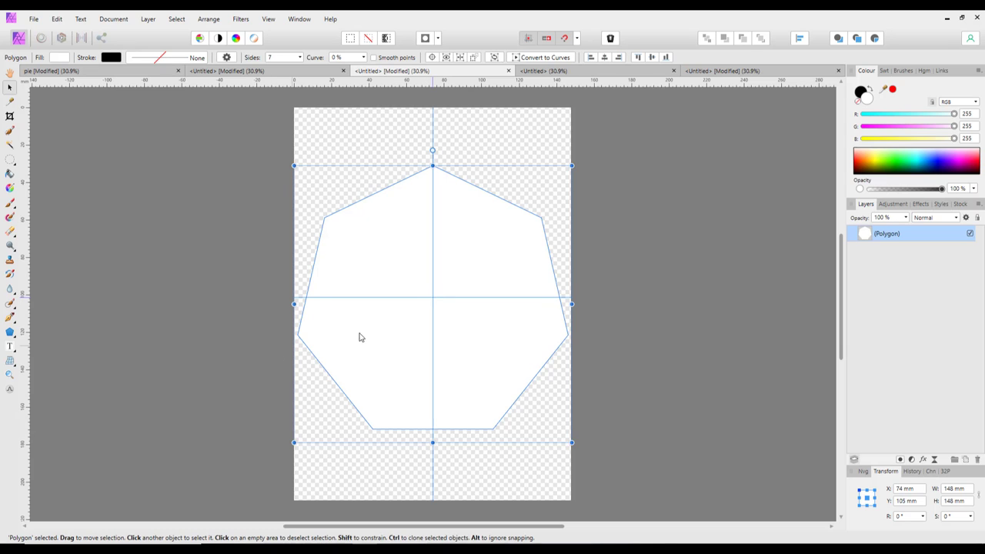
pyautogui.hotkey('ctrl', 'z')
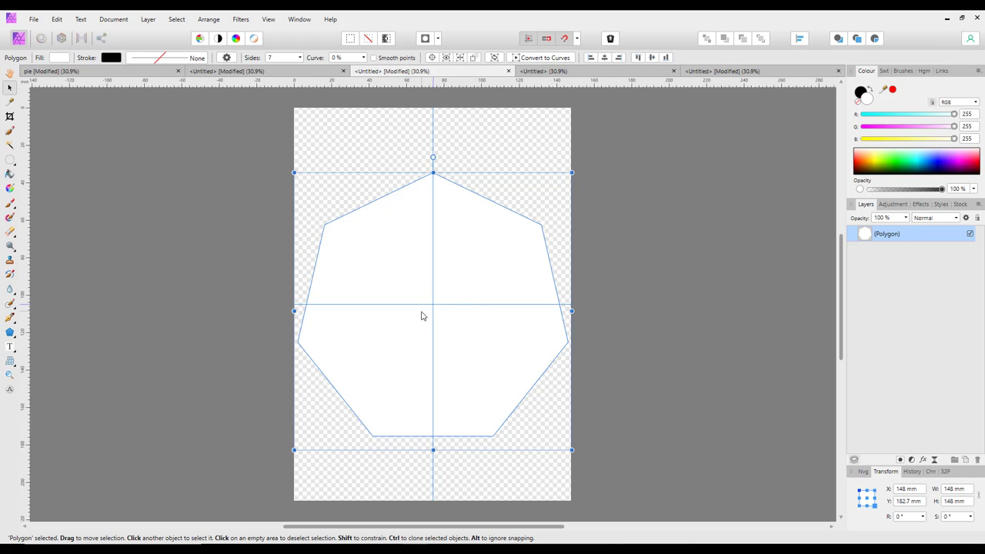
pyautogui.moveTo(451, 339); pyautogui.dragTo(451, 333)
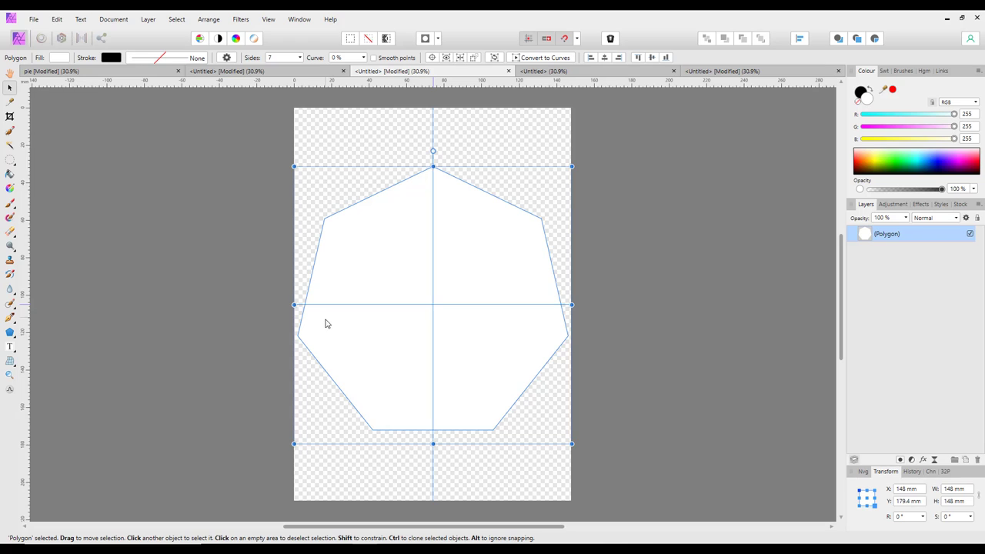
# - Draw a closed Pen triangle from the heptagon's upper-left corner to its top corner to the guide intersection, and fill it red
pyautogui.click(10, 319)
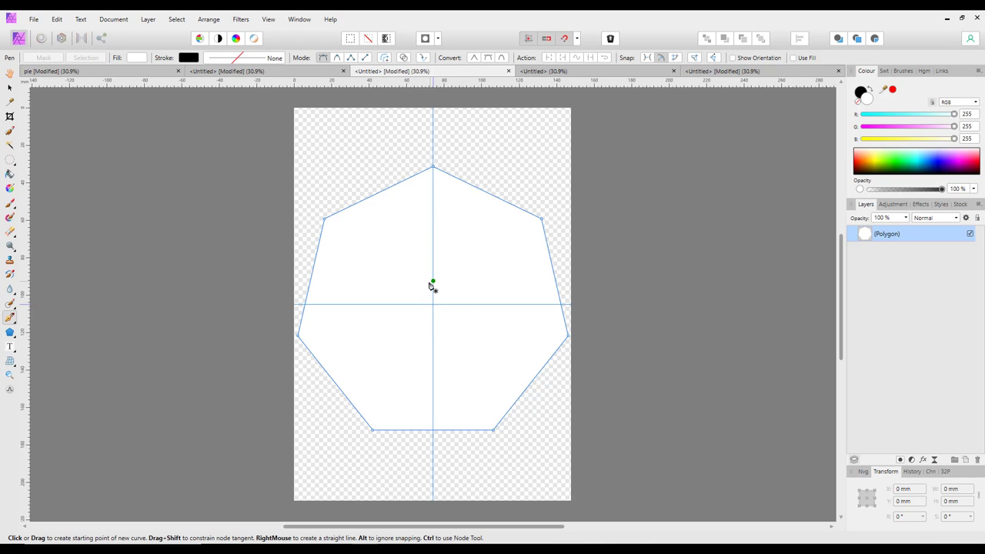
pyautogui.click(325, 220)
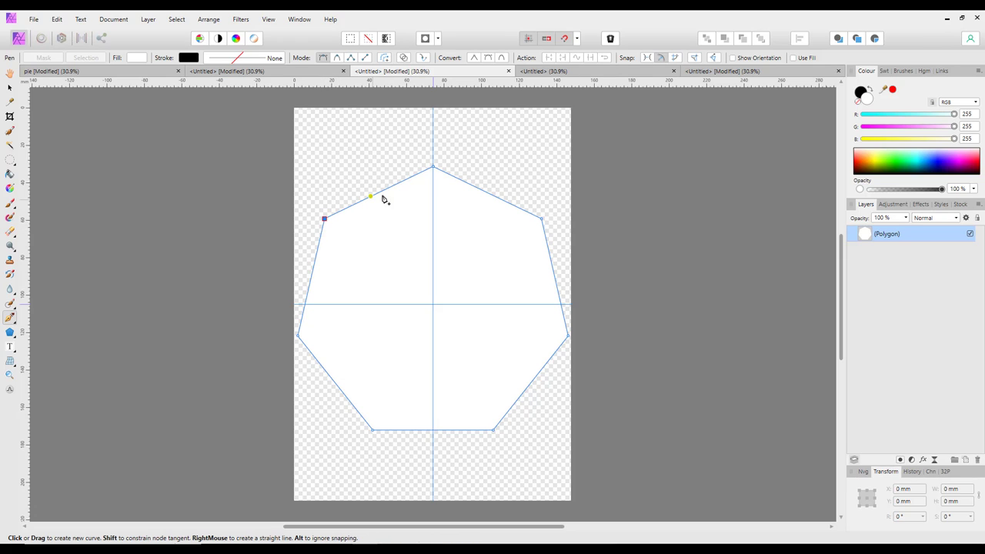
pyautogui.click(433, 167)
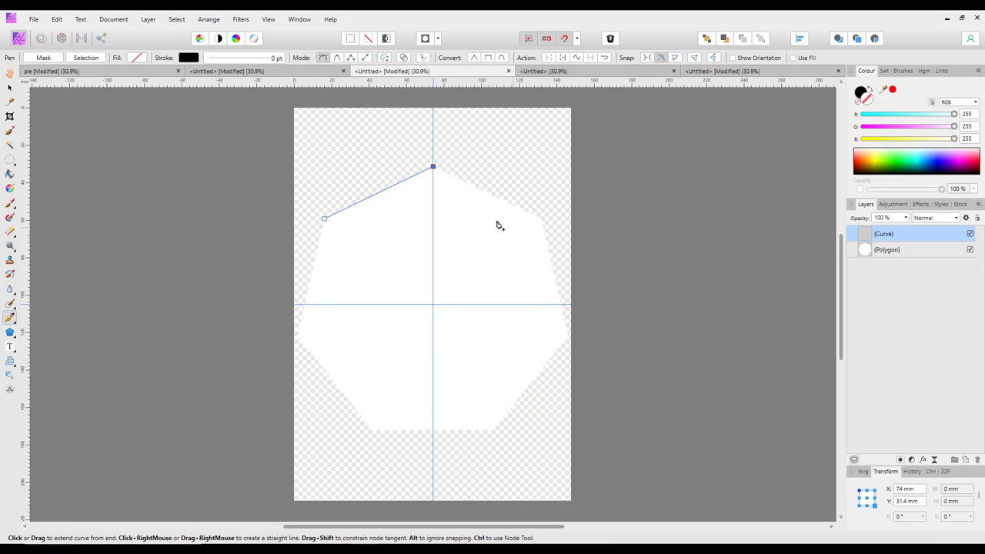
pyautogui.click(433, 305)
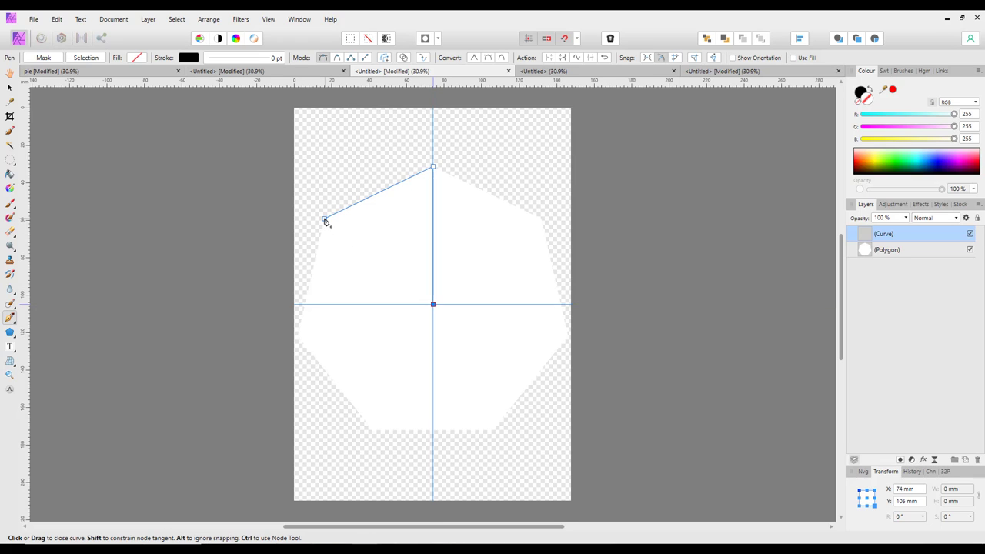
pyautogui.click(325, 221)
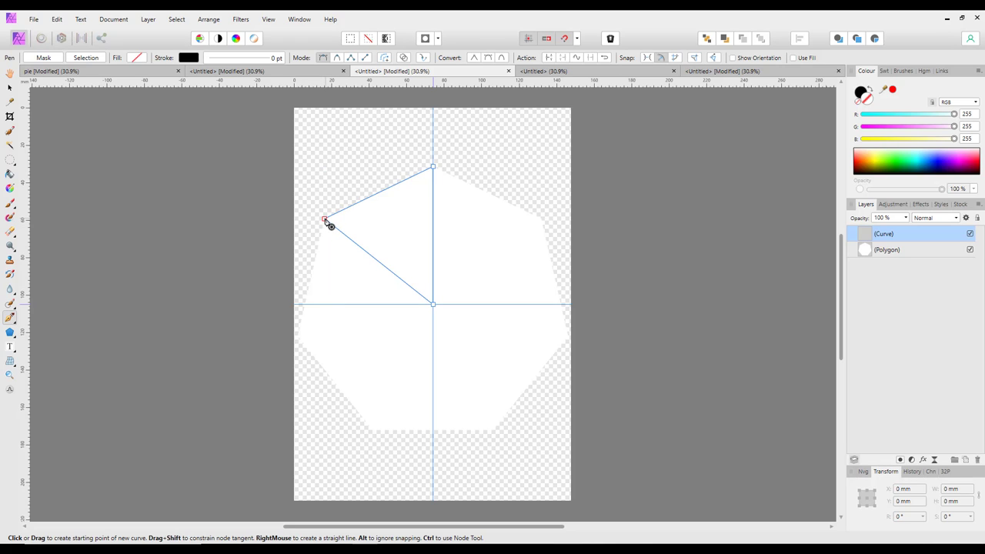
pyautogui.click(136, 57)
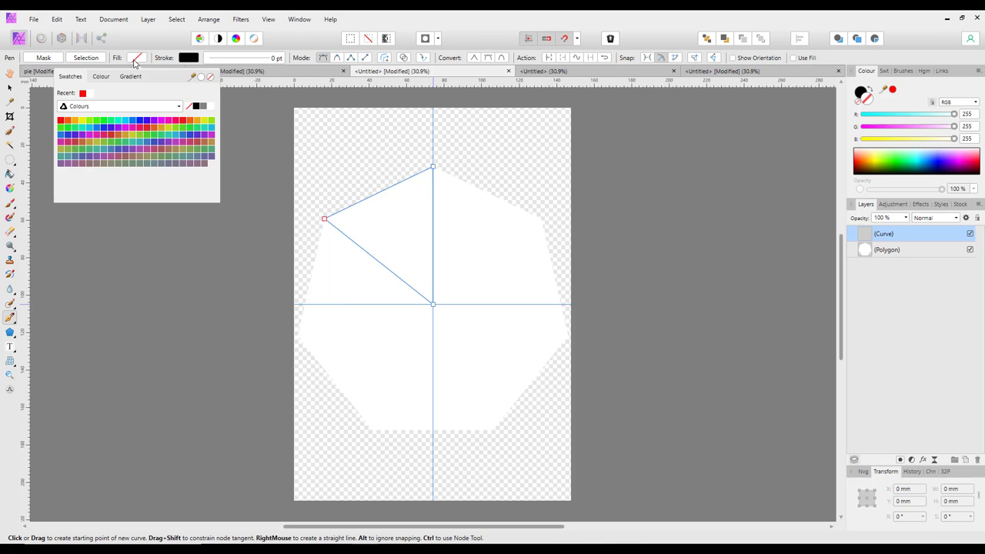
pyautogui.click(82, 94)
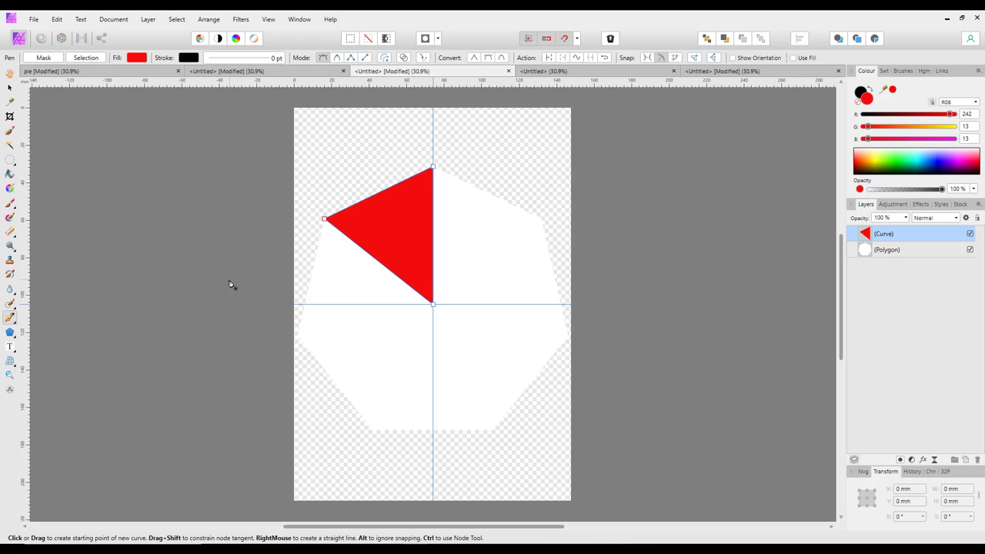
# - Duplicate the red triangle and move the copy's transform origin to the guide intersection at the heptagon's centre
pyautogui.click(10, 90)
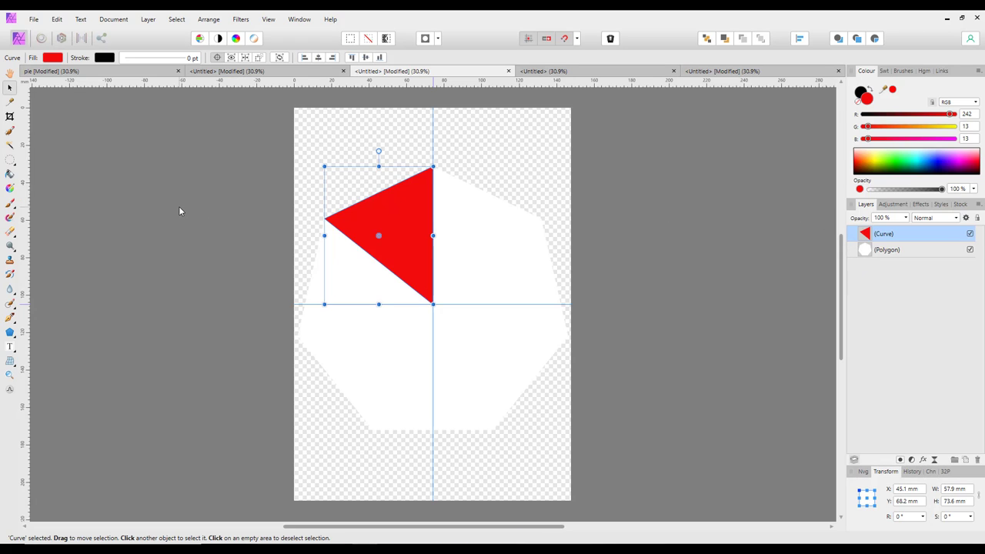
pyautogui.hotkey('ctrl', 'j')
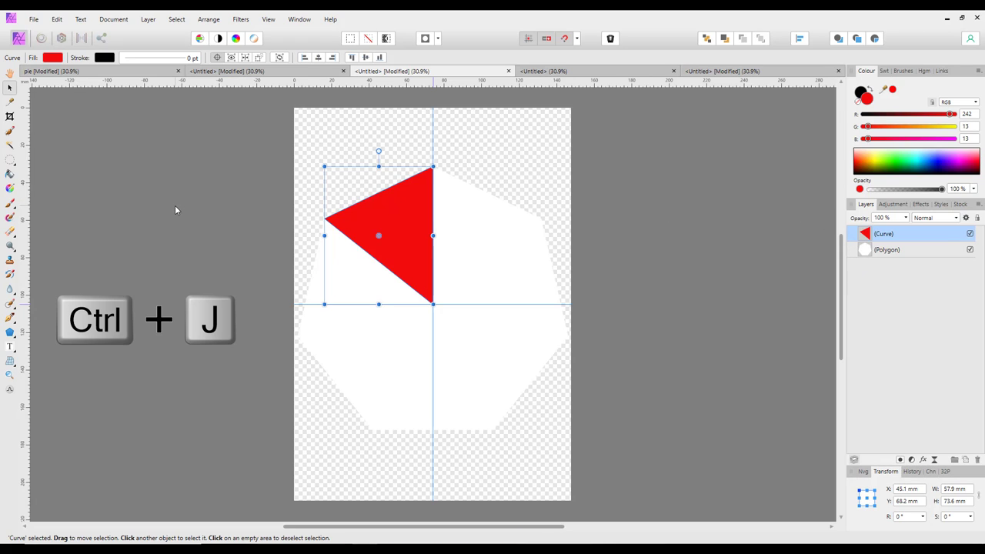
pyautogui.hotkey('ctrl', 'j')
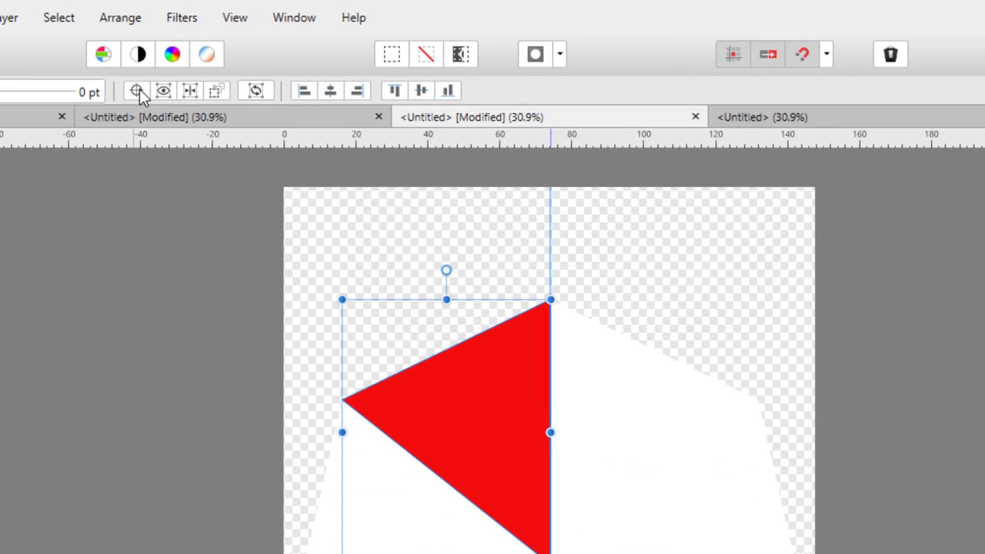
pyautogui.click(136, 91)
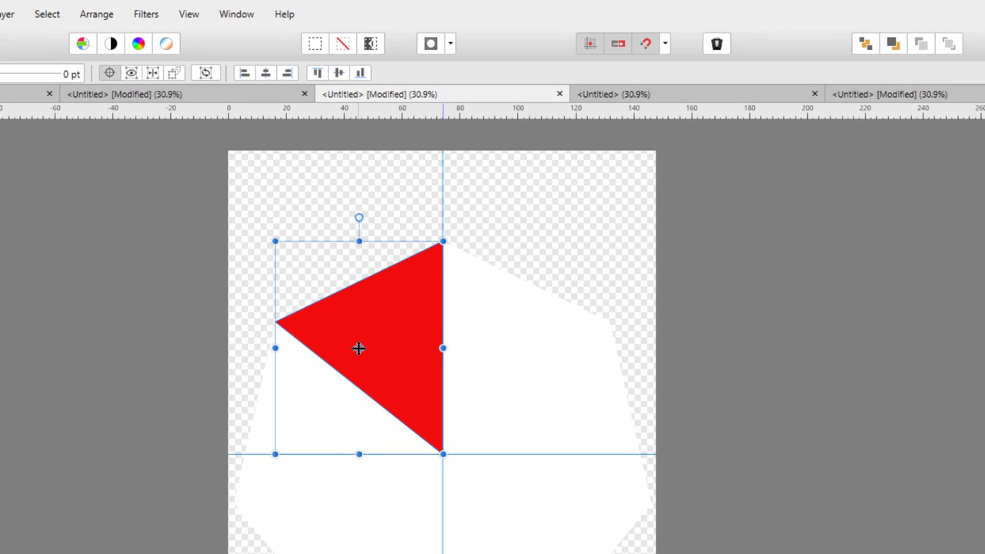
pyautogui.moveTo(361, 348); pyautogui.dragTo(443, 453)
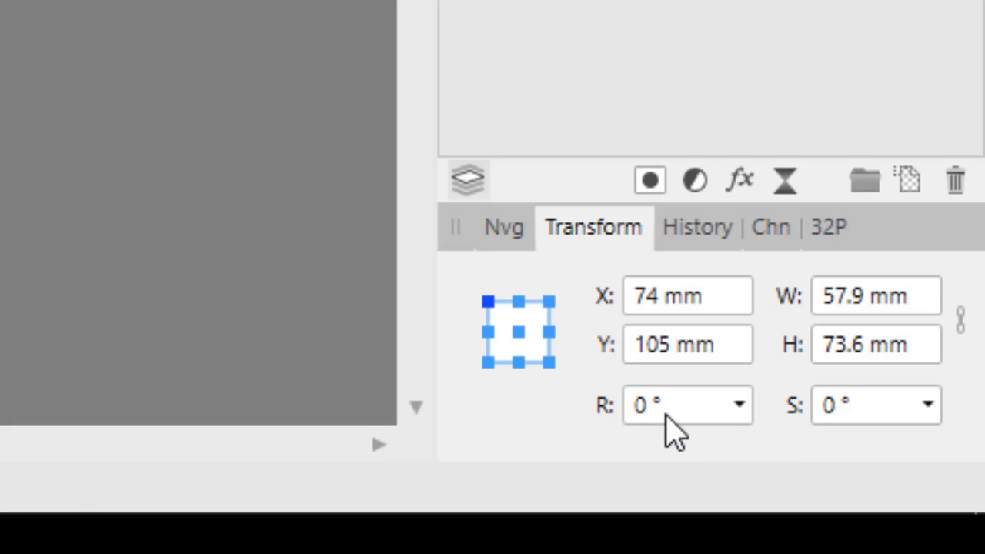
# - Rotate the duplicated triangle 51.43° about the guide intersection
pyautogui.click(666, 420)
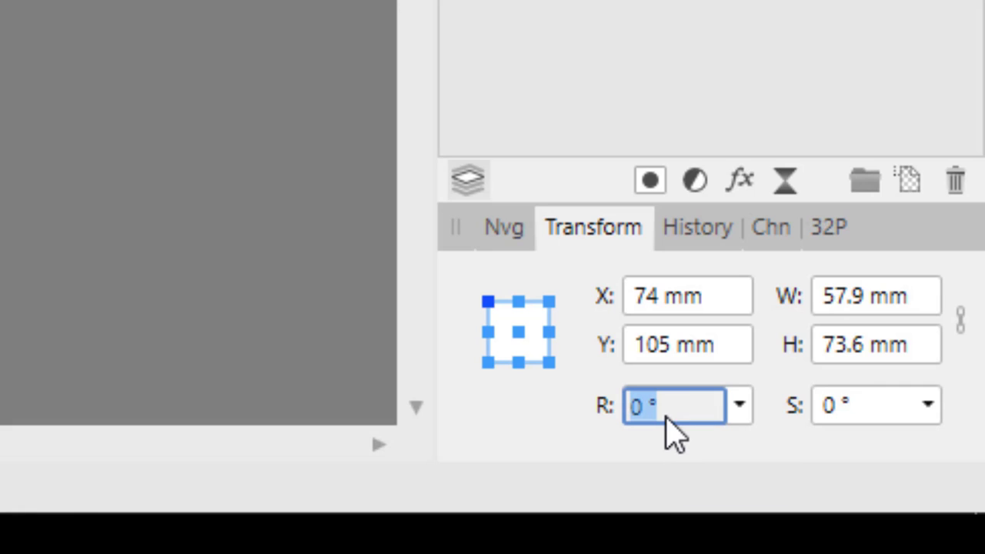
pyautogui.write('51.')
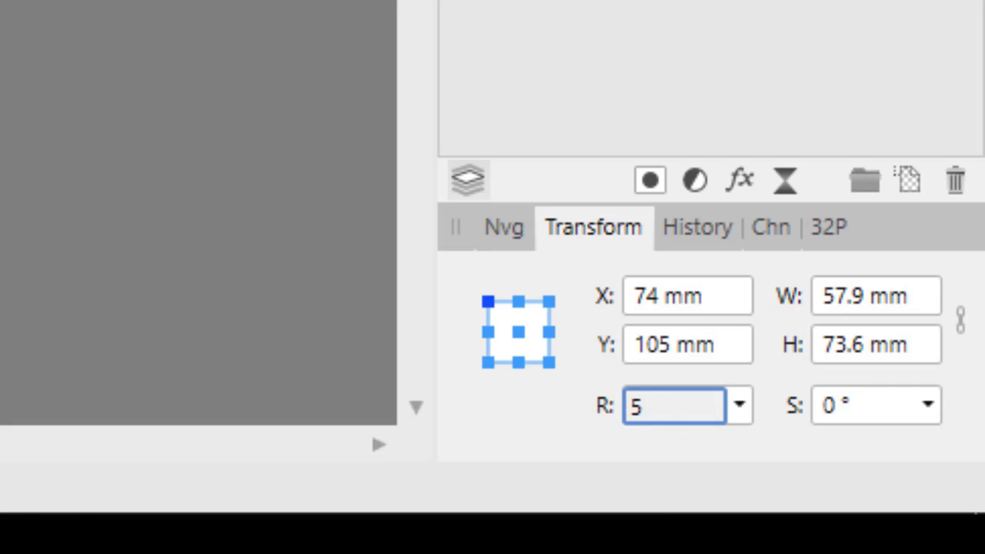
pyautogui.write('43')
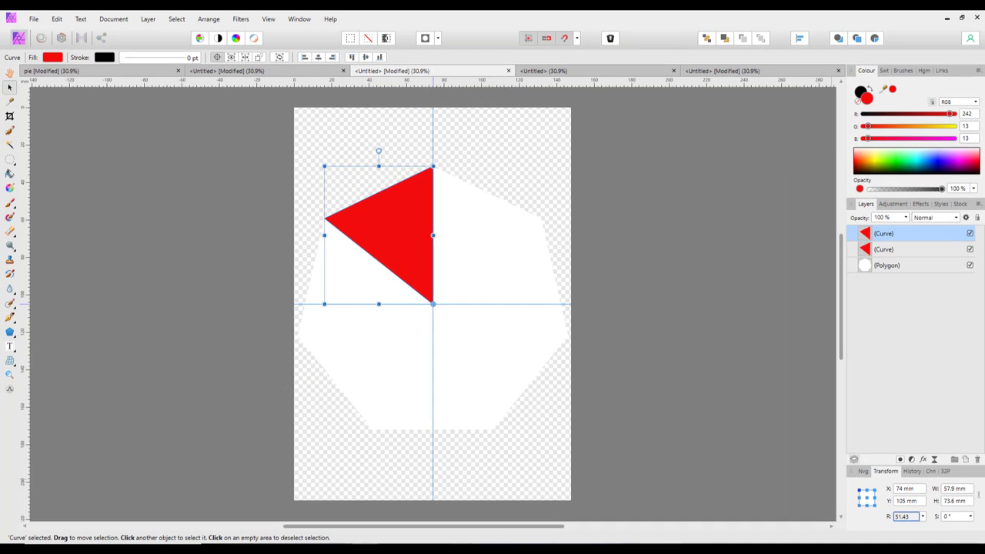
pyautogui.press('Return')
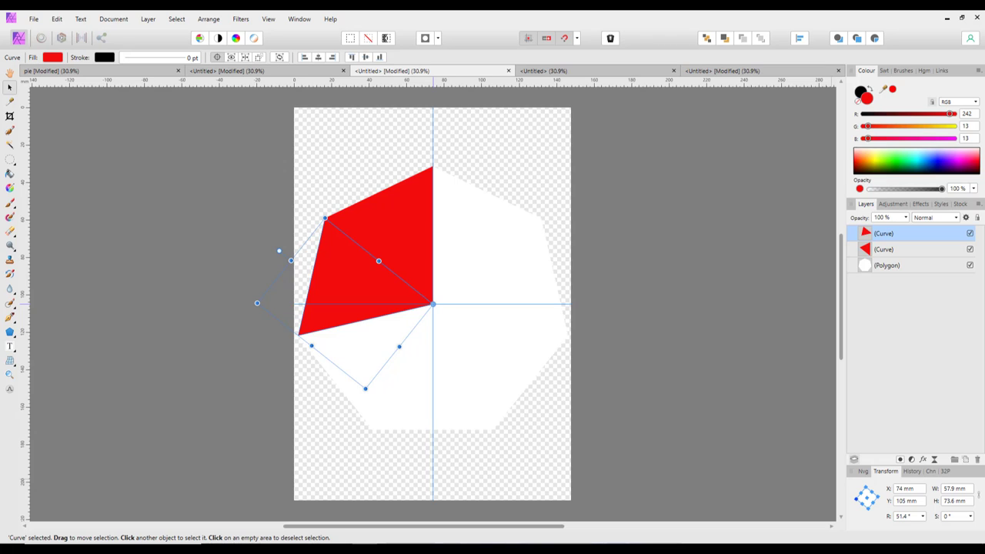
# - Duplicate the rotated triangle five more times, repeating the same rotation so seven triangles cover the whole heptagon
pyautogui.hotkey('ctrl', 'j')
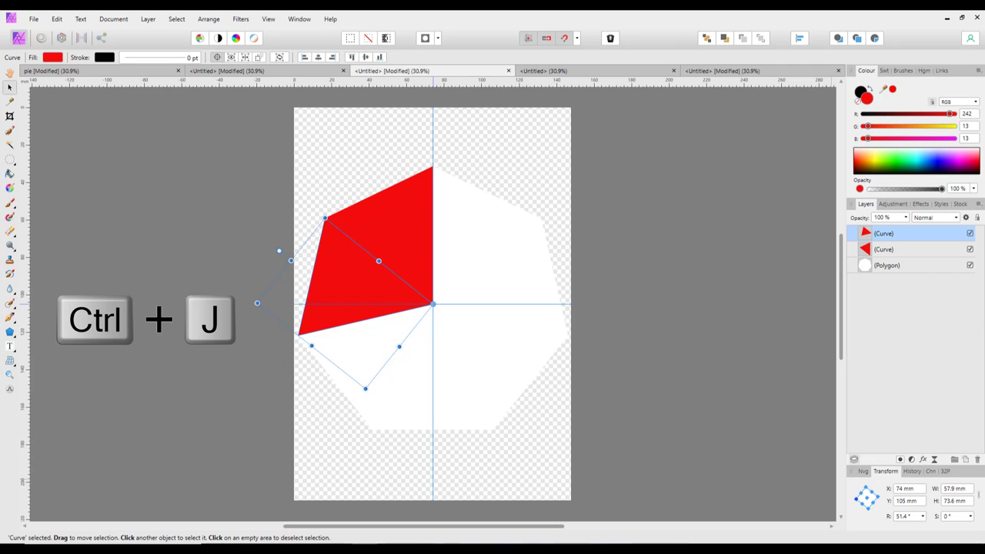
pyautogui.hotkey('ctrl', 'j')
pyautogui.hotkey('ctrl', 'j')
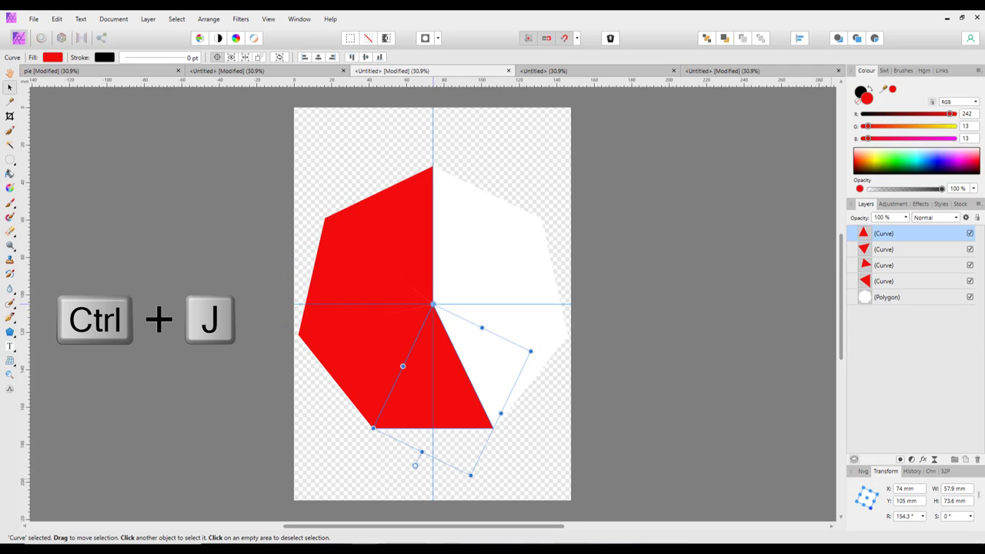
pyautogui.hotkey('ctrl', 'j')
pyautogui.hotkey('ctrl', 'j')
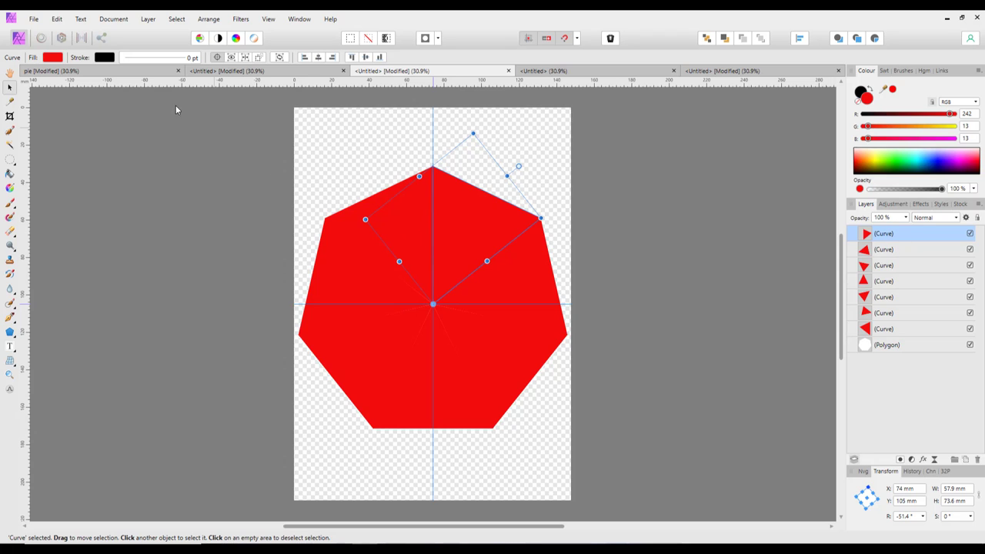
# - Fill the heptagon's upper-right triangle yellow and the adjacent triangle clockwise light blue, using colour swatches
pyautogui.click(51, 59)
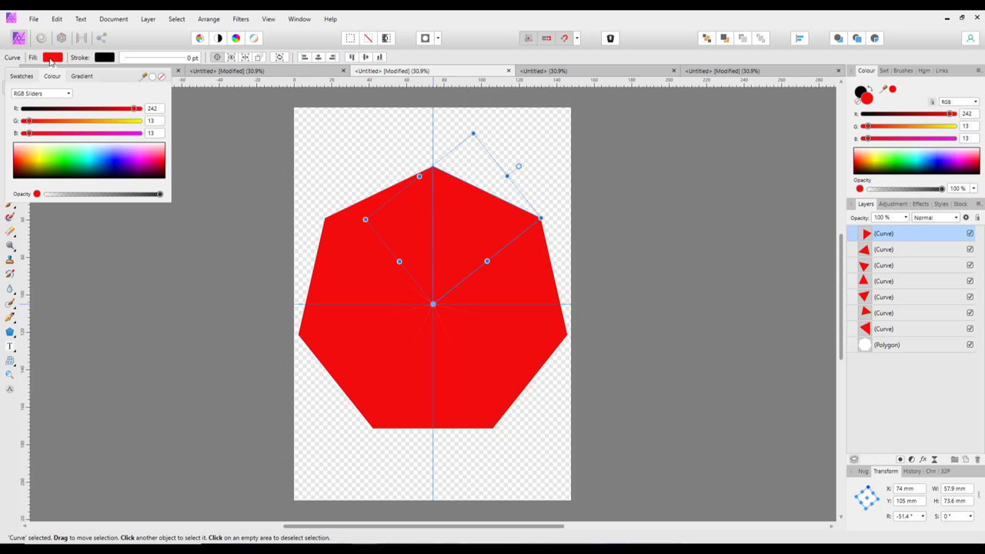
pyautogui.click(22, 77)
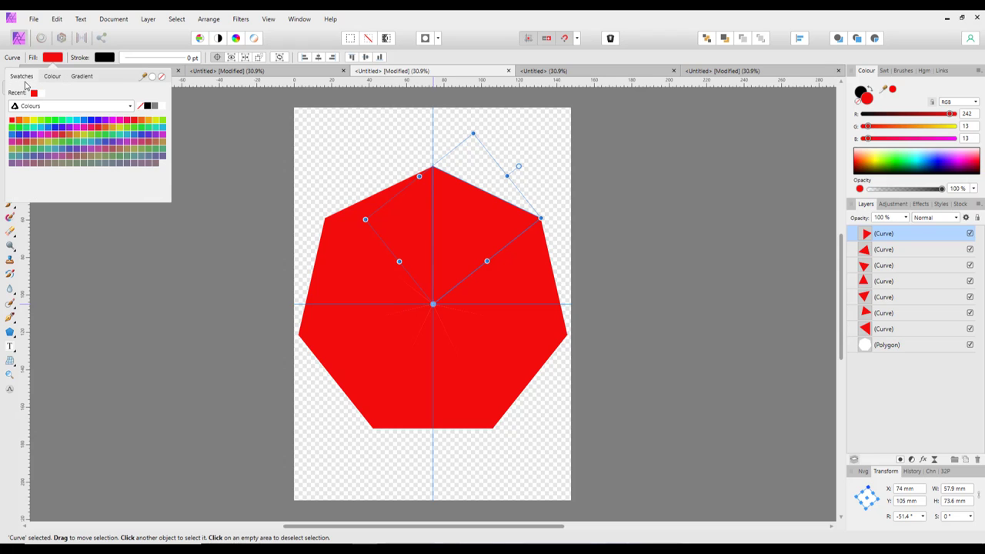
pyautogui.click(35, 121)
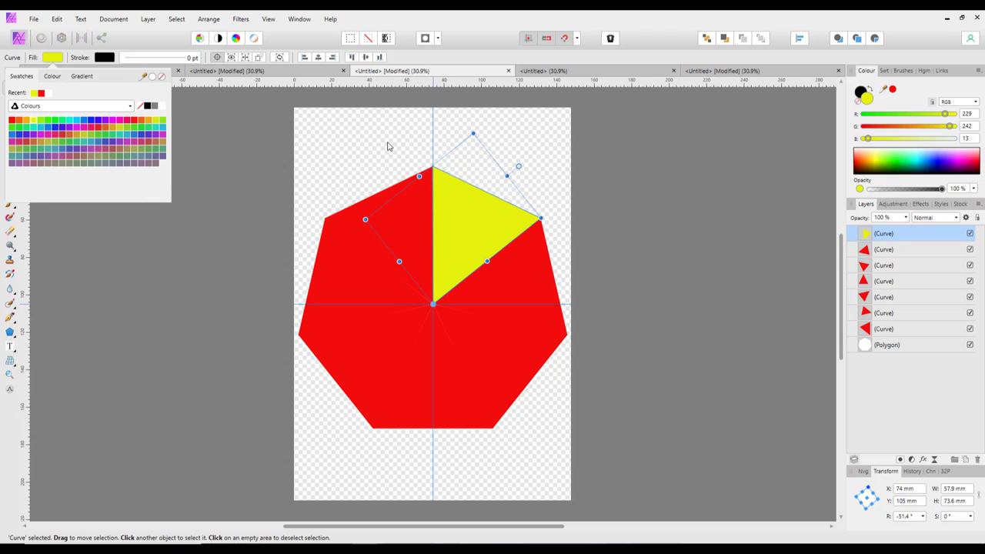
pyautogui.click(913, 254)
pyautogui.click(914, 254)
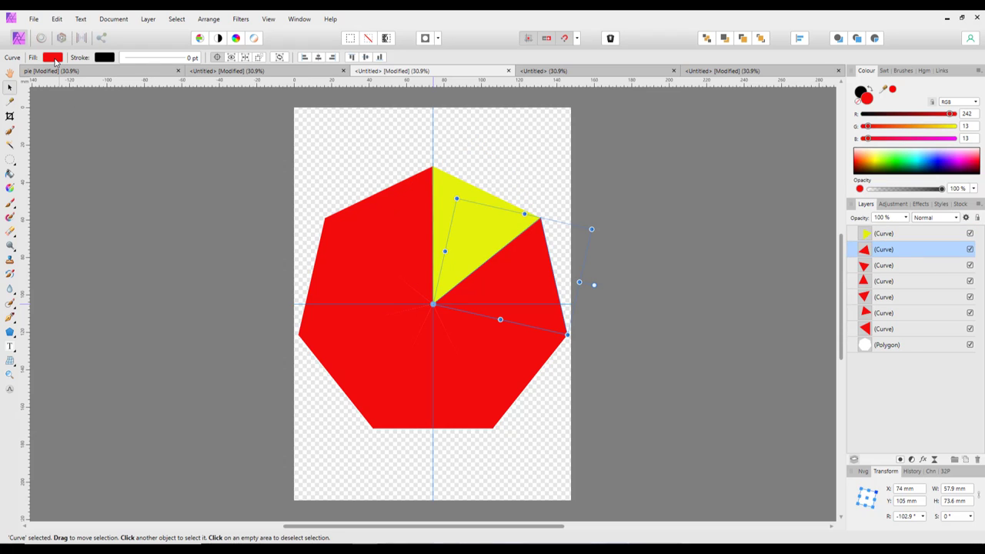
pyautogui.click(53, 58)
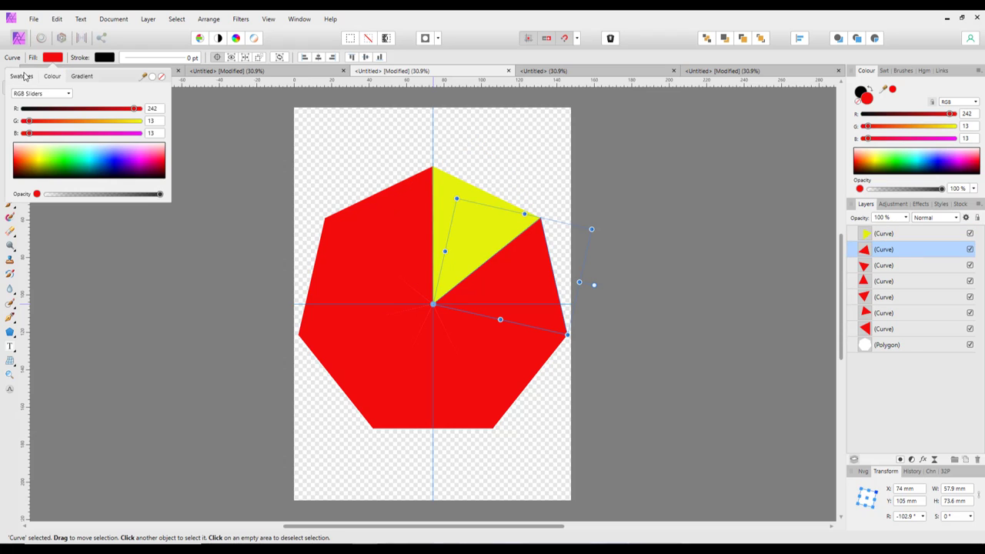
pyautogui.click(25, 76)
pyautogui.click(76, 120)
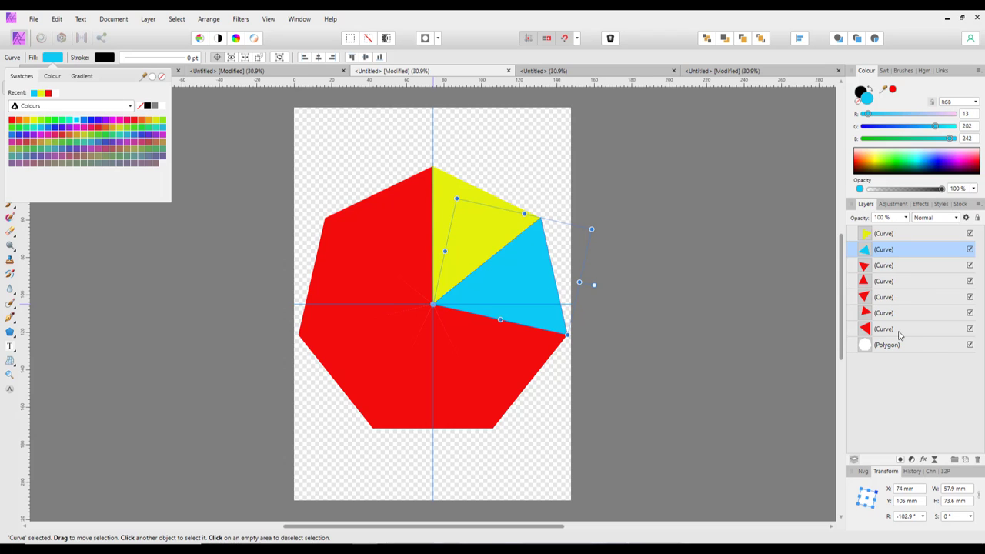
# - Fill the heptagon's lower-right triangle purple and the bottom triangle green, using colour swatches
pyautogui.click(909, 267)
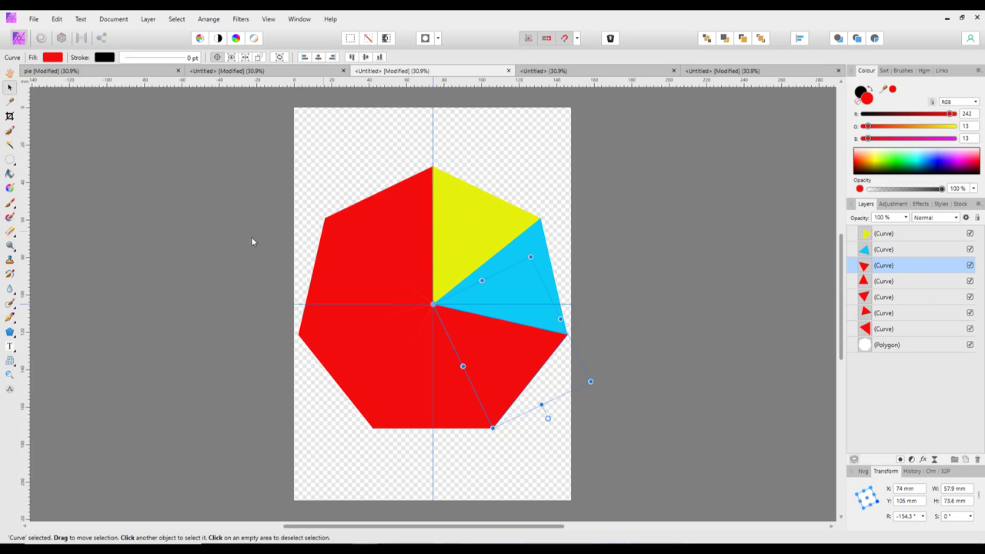
pyautogui.click(49, 59)
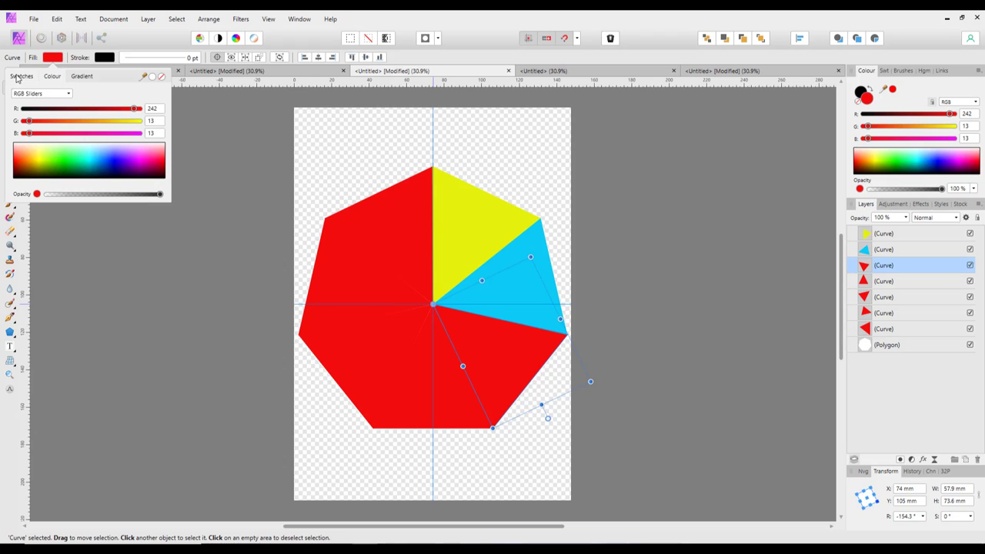
pyautogui.click(21, 76)
pyautogui.click(106, 127)
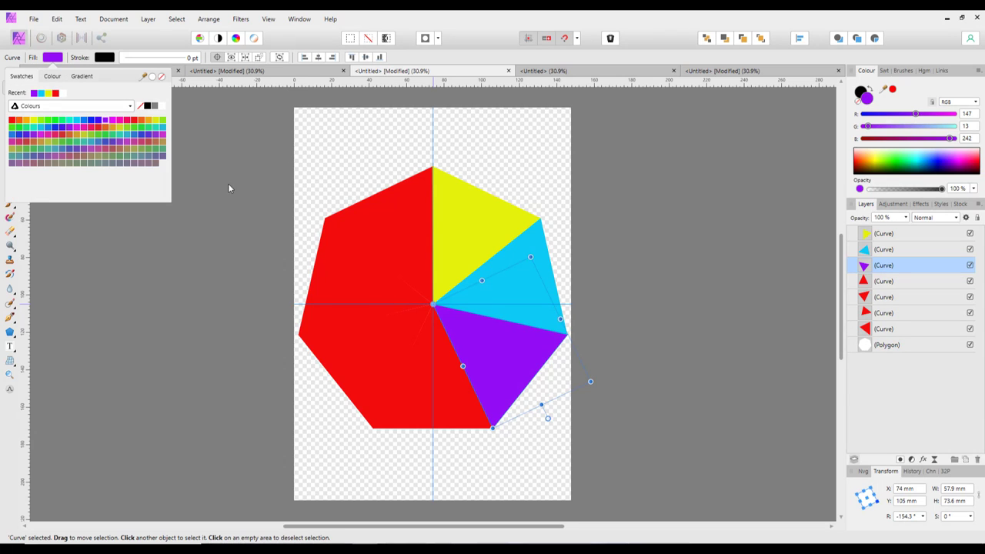
pyautogui.click(901, 285)
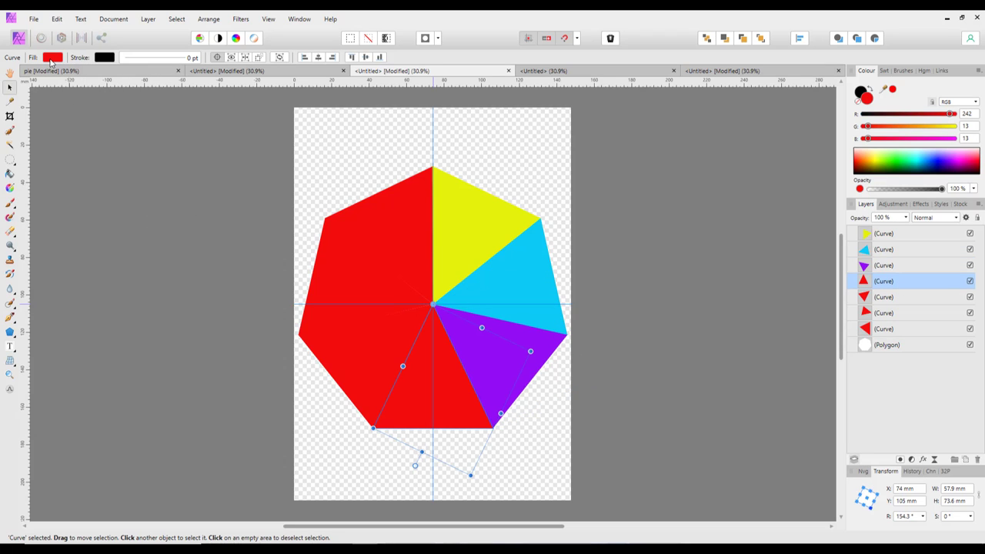
pyautogui.click(52, 59)
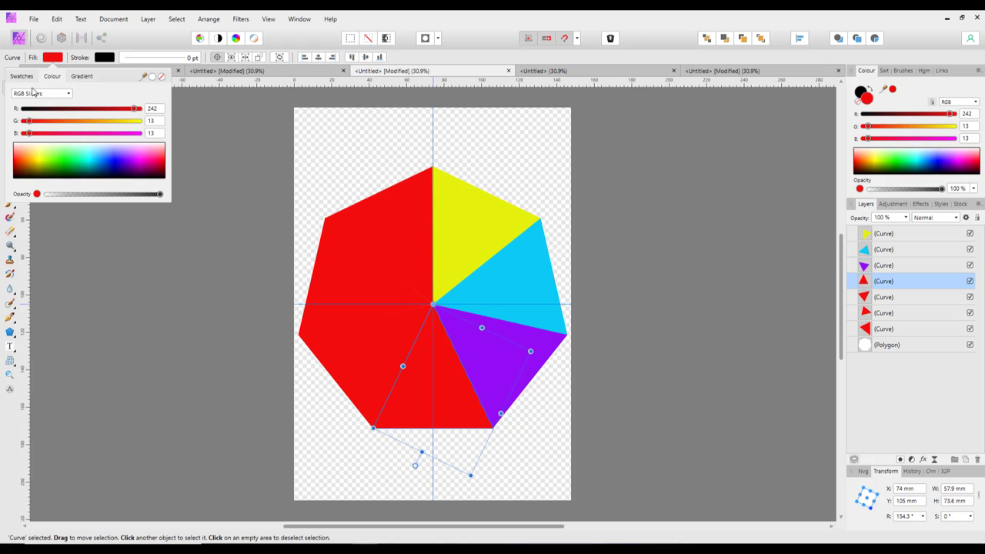
pyautogui.click(22, 77)
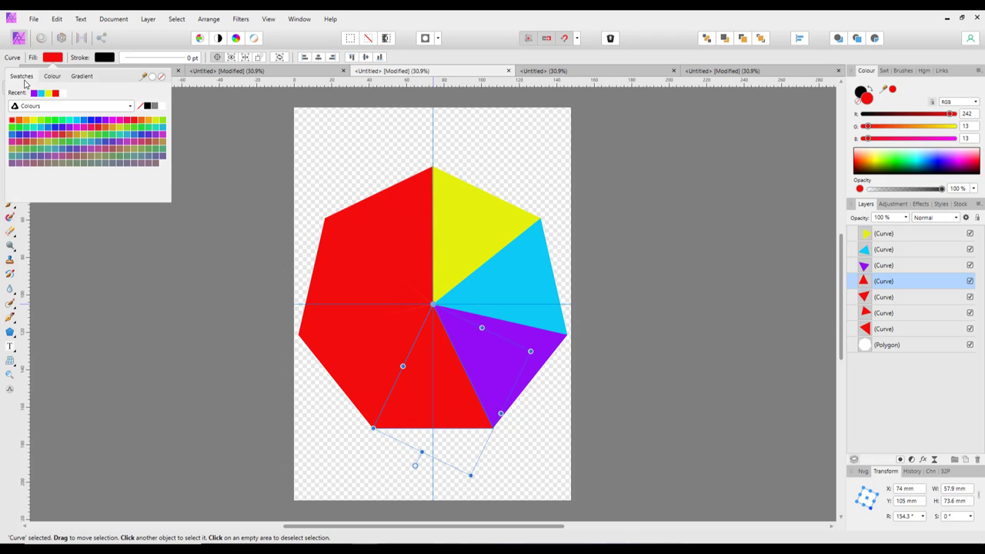
pyautogui.click(32, 133)
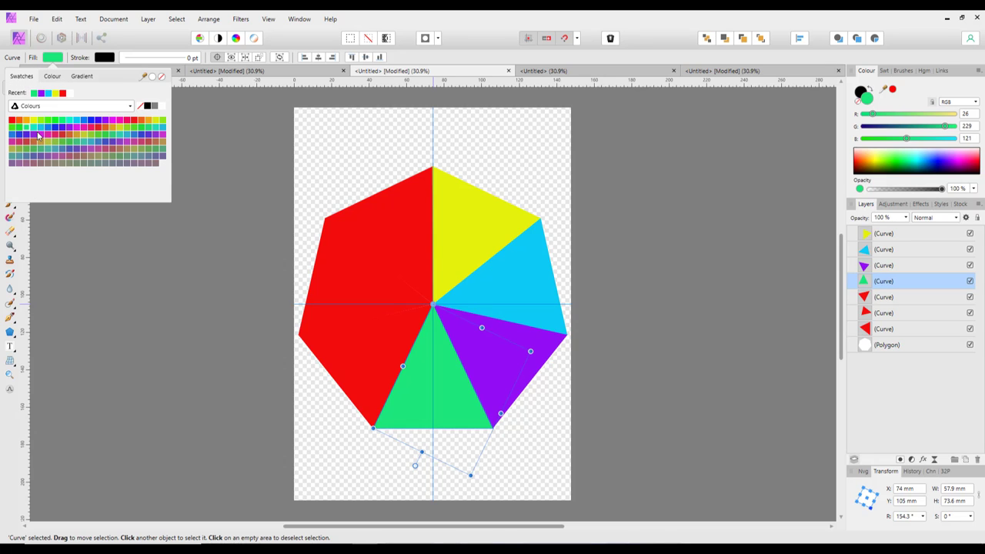
# - Fill the heptagon's lower-left triangle magenta and the triangle above it pale yellow (RGB 250, 255, 109)
pyautogui.click(895, 302)
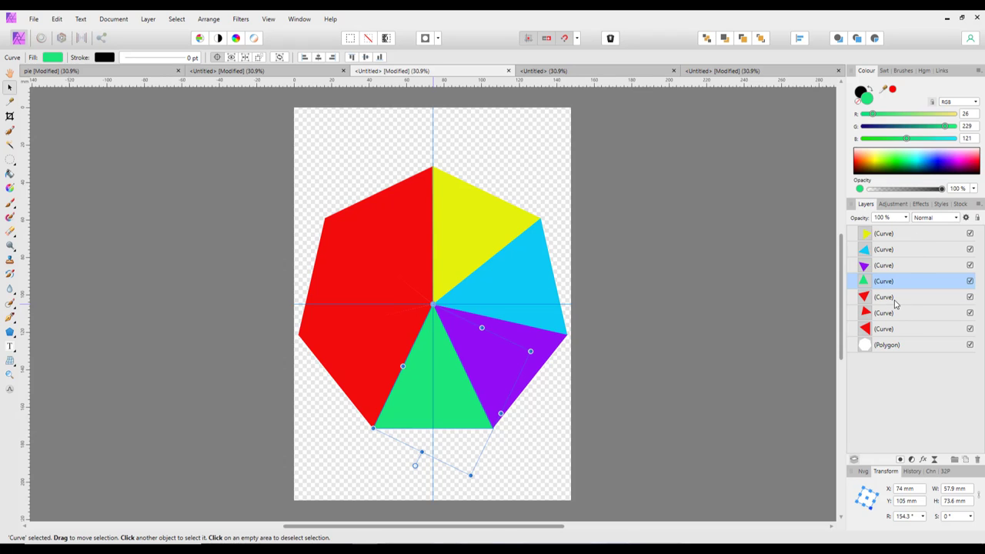
pyautogui.click(892, 299)
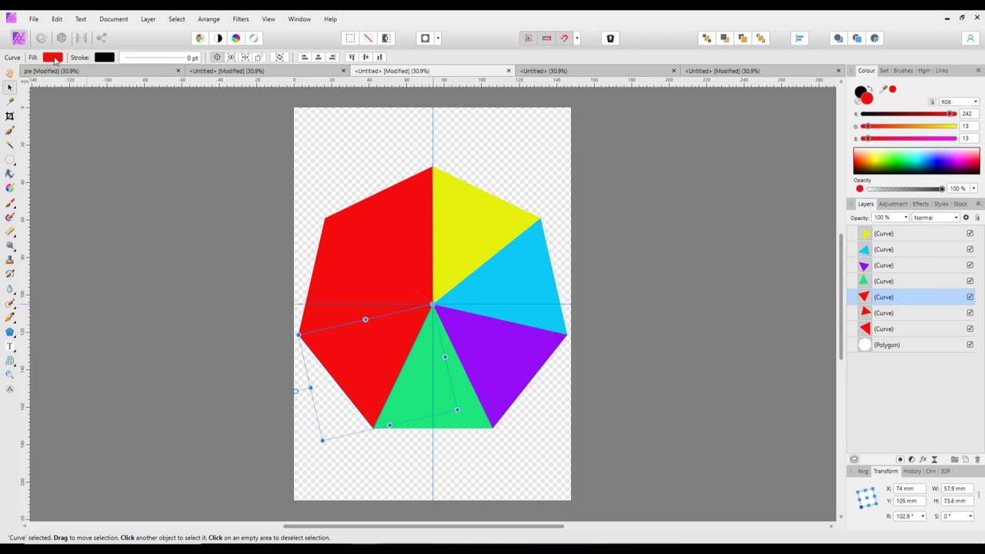
pyautogui.click(54, 59)
pyautogui.click(22, 76)
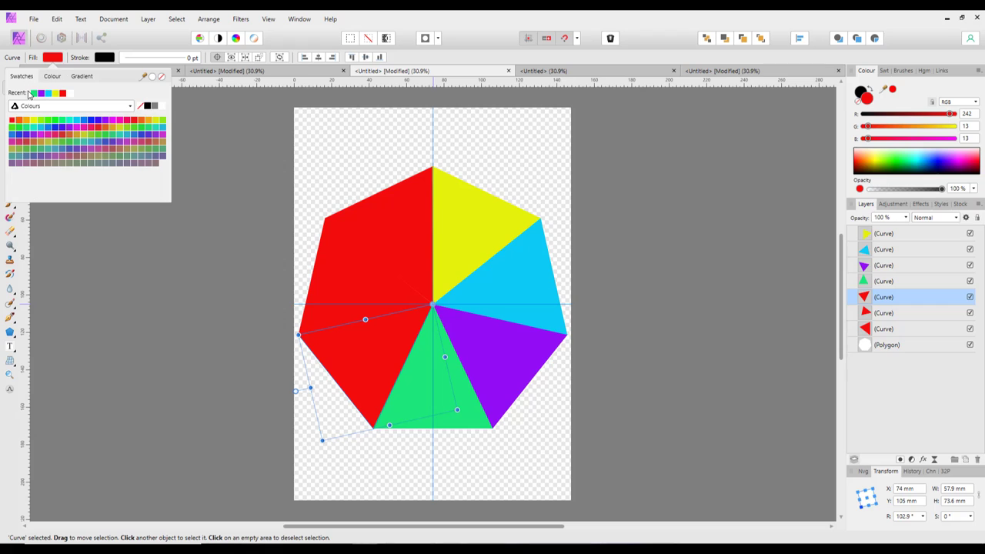
pyautogui.click(13, 143)
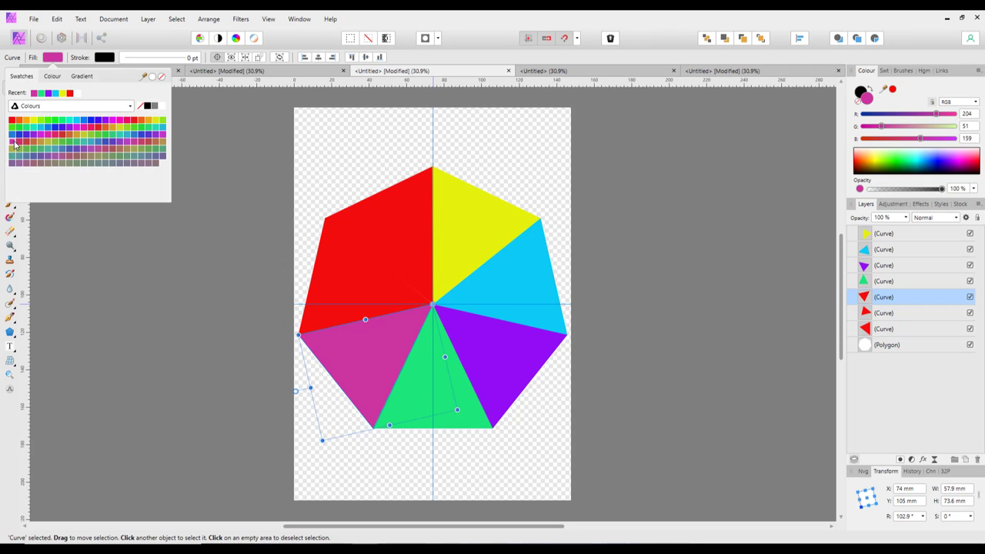
pyautogui.click(915, 320)
pyautogui.click(915, 313)
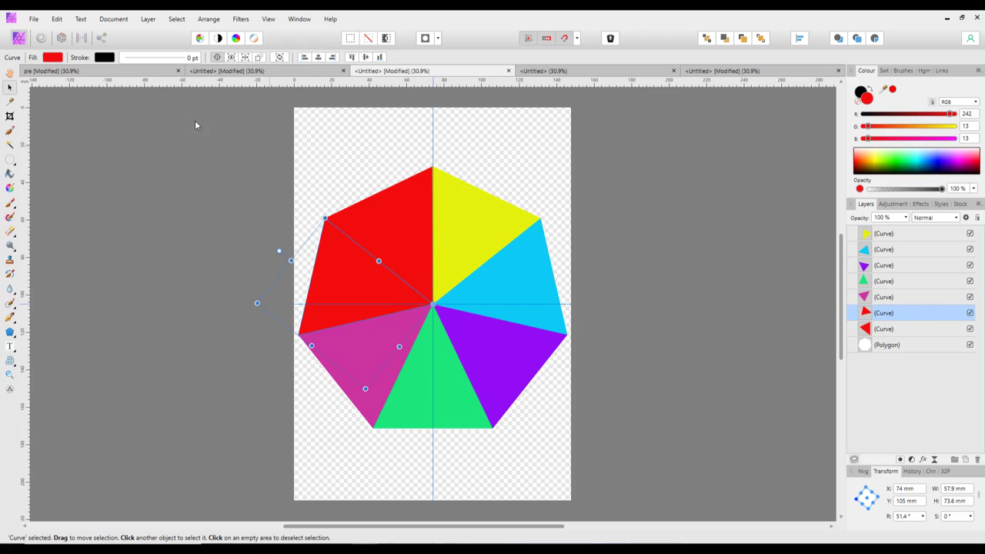
pyautogui.click(52, 57)
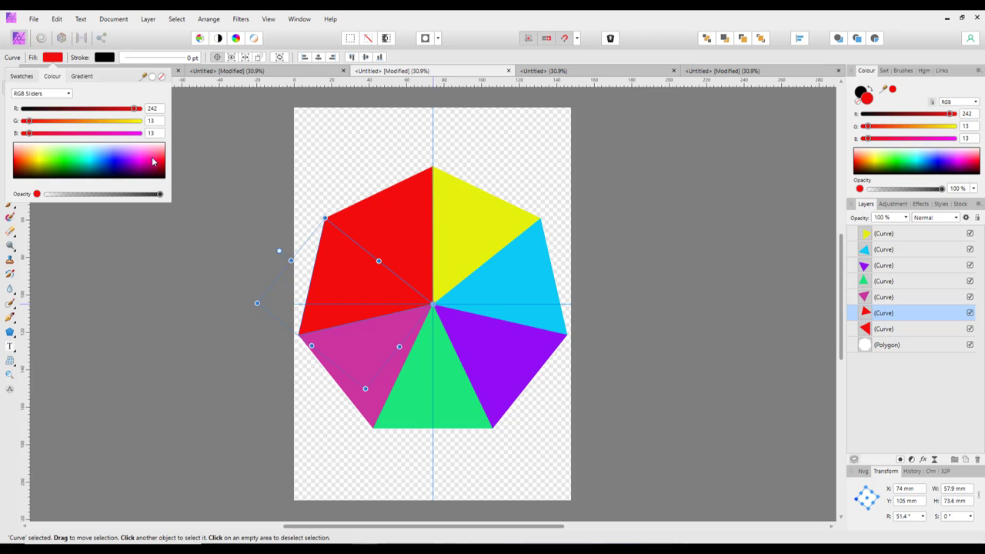
pyautogui.click(41, 157)
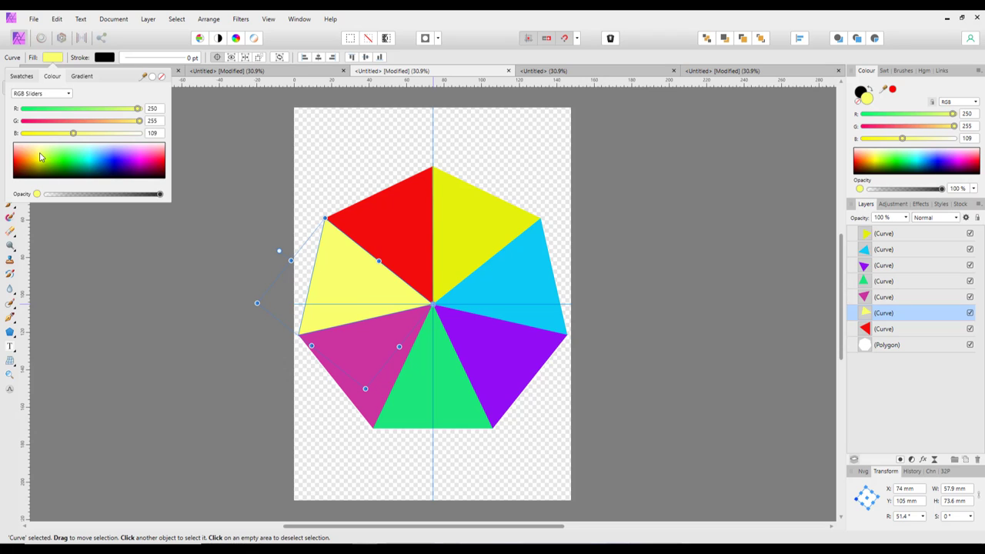
# - Select all seven coloured triangle layers, leaving out the guide polygon, and group them
pyautogui.click(909, 334)
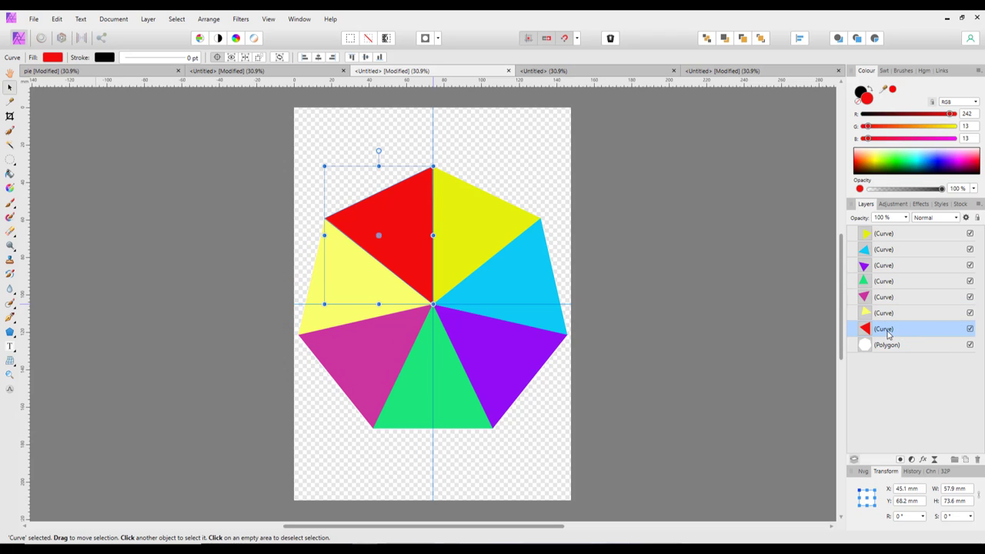
pyautogui.click(900, 235)
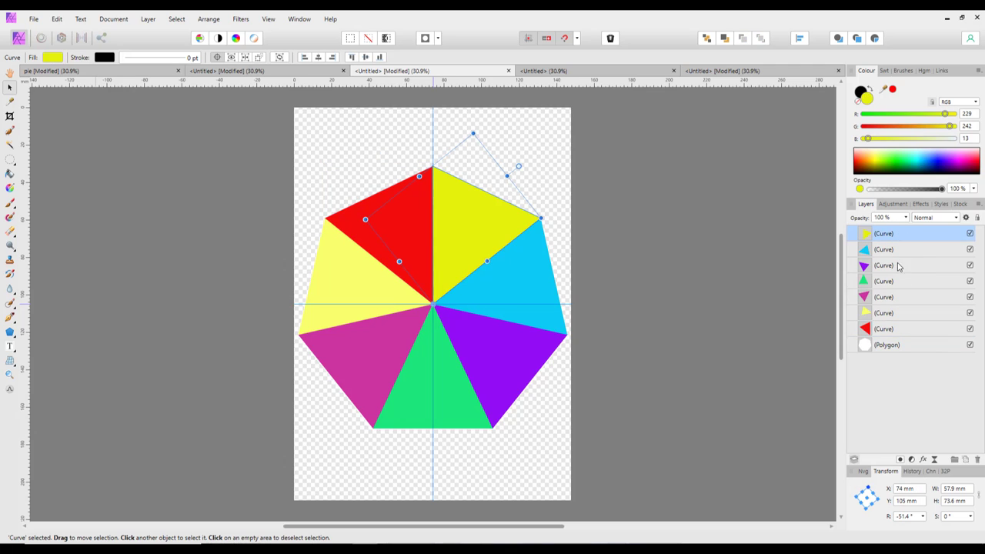
pyautogui.keyDown('shift'); pyautogui.click(916, 329); pyautogui.keyUp('shift')
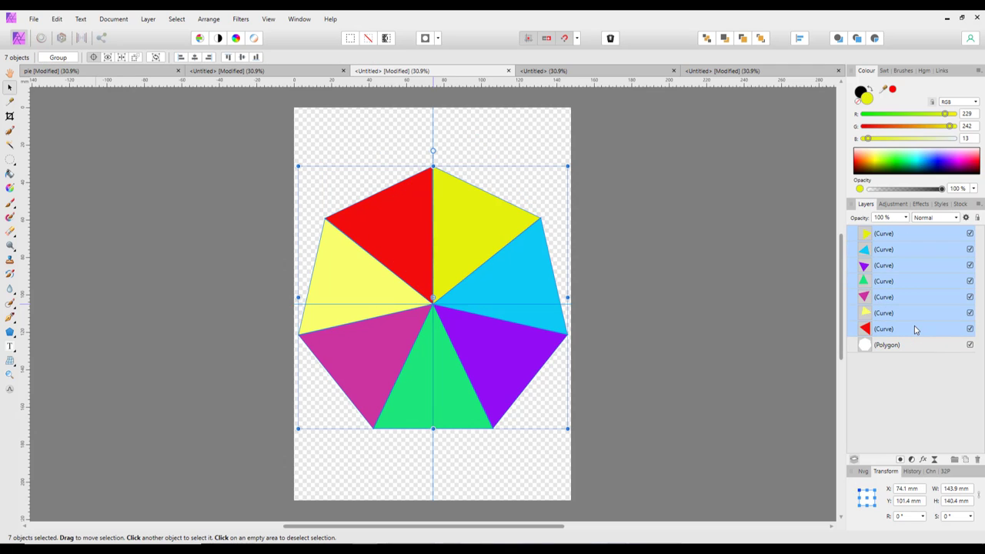
pyautogui.rightClick(908, 240)
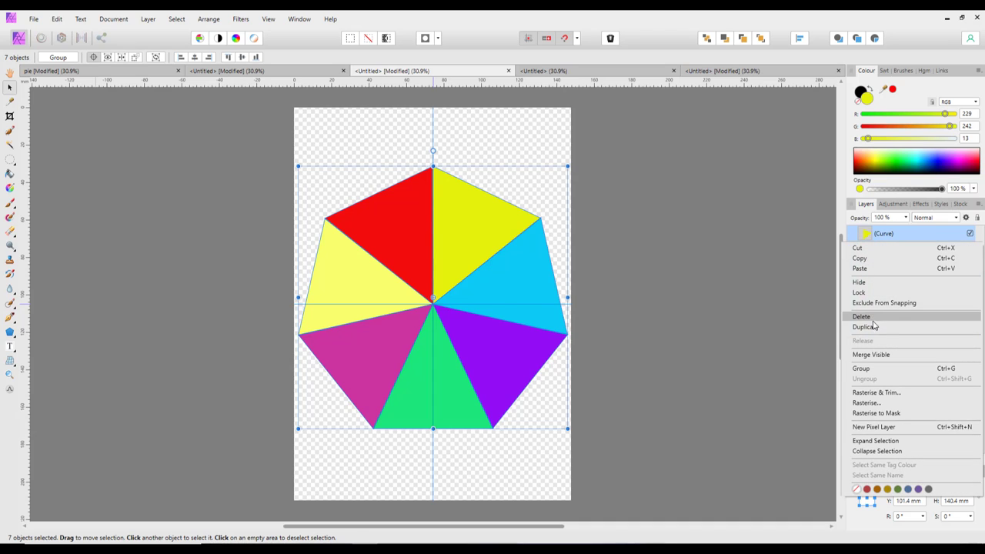
pyautogui.click(868, 369)
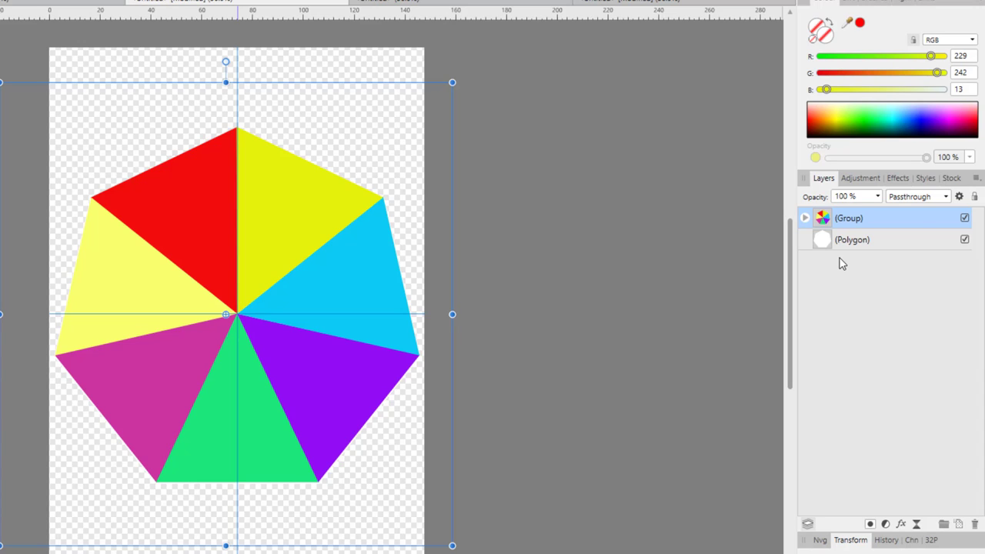
# - Merge the visible artwork into a new pixel layer, and hide the triangle group and the guide polygon
pyautogui.rightClick(872, 222)
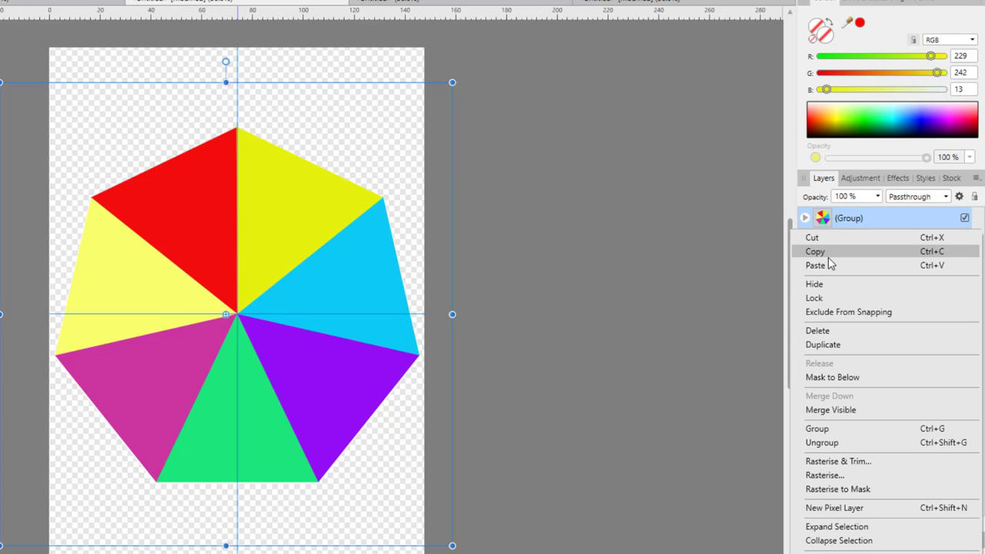
pyautogui.click(831, 410)
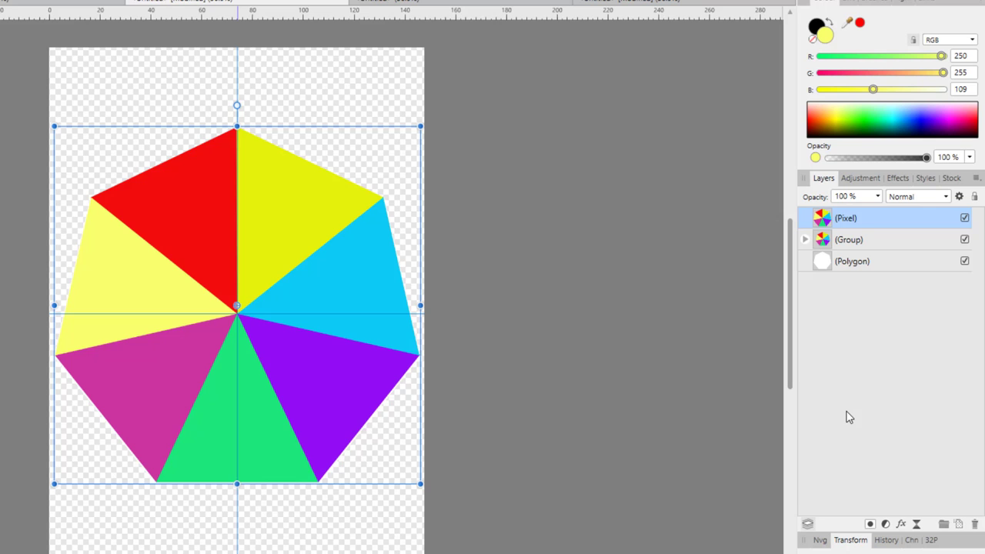
pyautogui.click(964, 239)
pyautogui.click(966, 263)
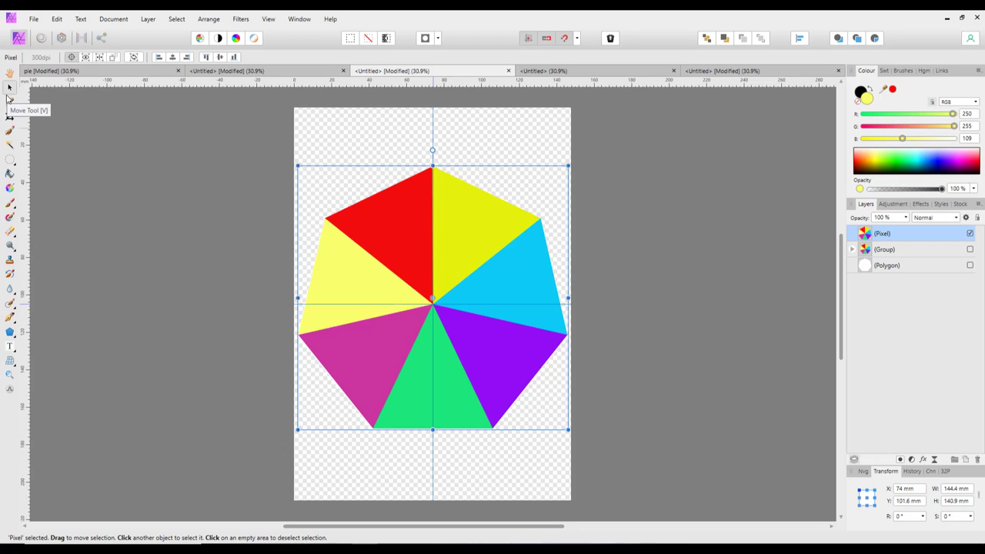
# - Draw a circular marquee selection about 129 mm in diameter from the heptagon's centre, staying inside its edges
pyautogui.click(11, 166)
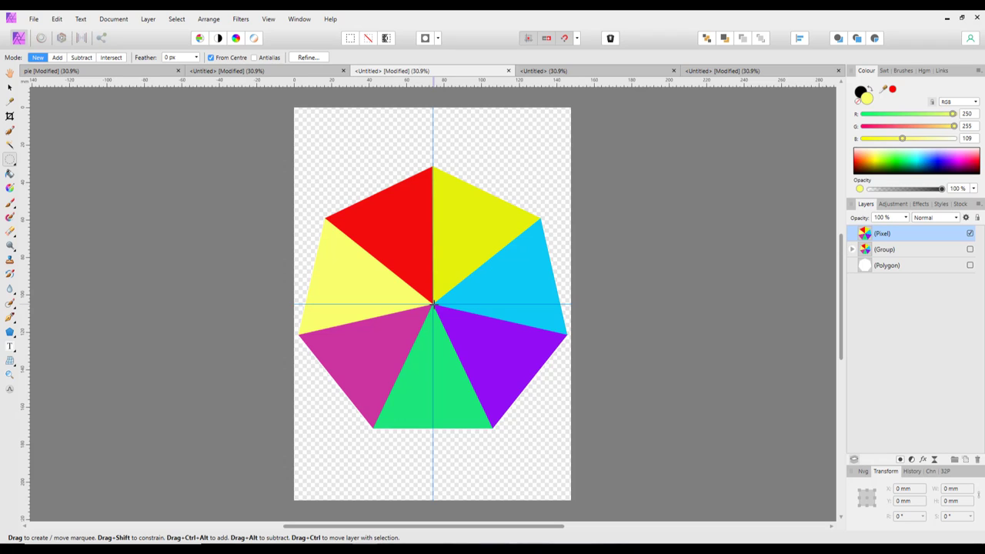
pyautogui.moveTo(433, 305); pyautogui.dragTo(472, 347)
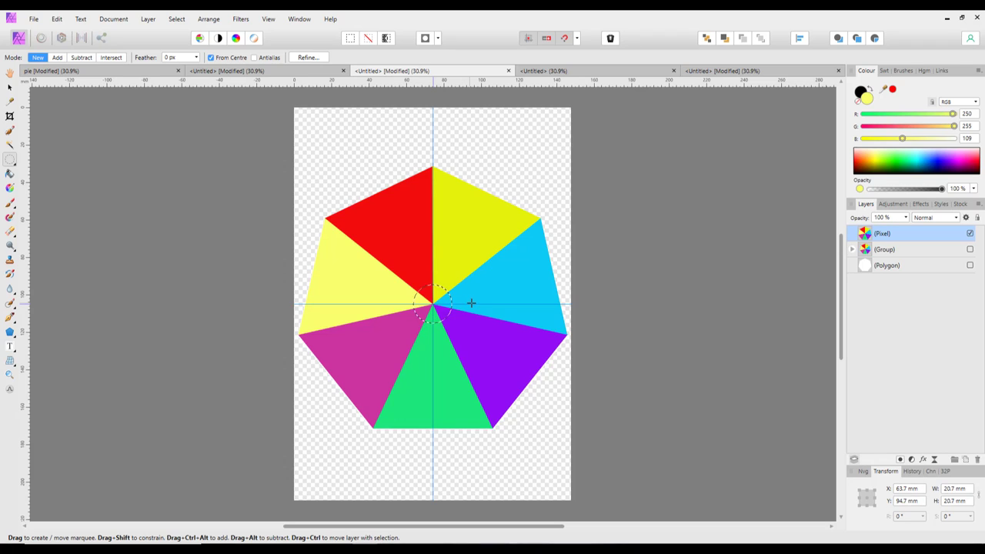
pyautogui.moveTo(546, 300); pyautogui.dragTo(668, 297)
pyautogui.moveTo(669, 298); pyautogui.dragTo(665, 298)
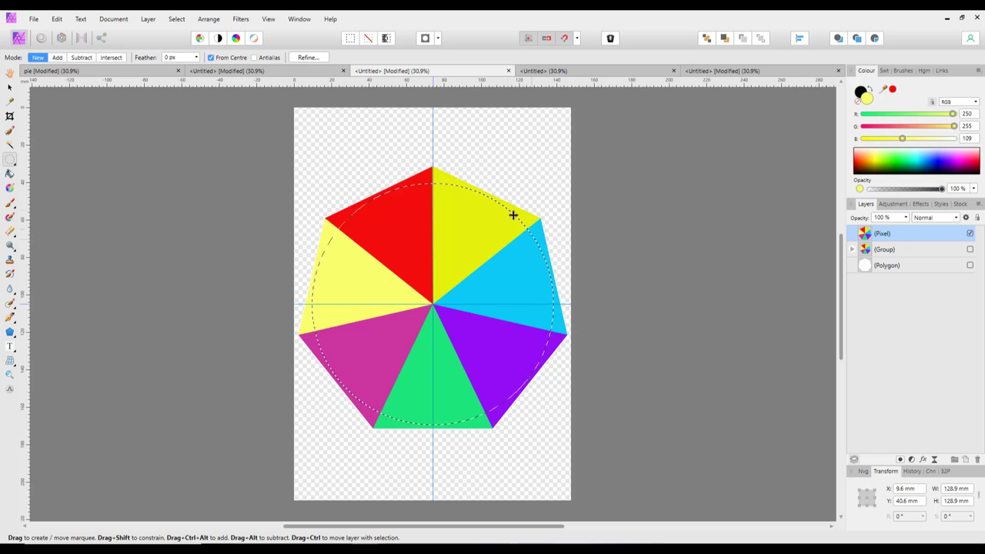
# - Duplicate the circular selection to a new pixel layer, hide the heptagon pixel layer and deselect the marquee
pyautogui.hotkey('ctrl', 'j')
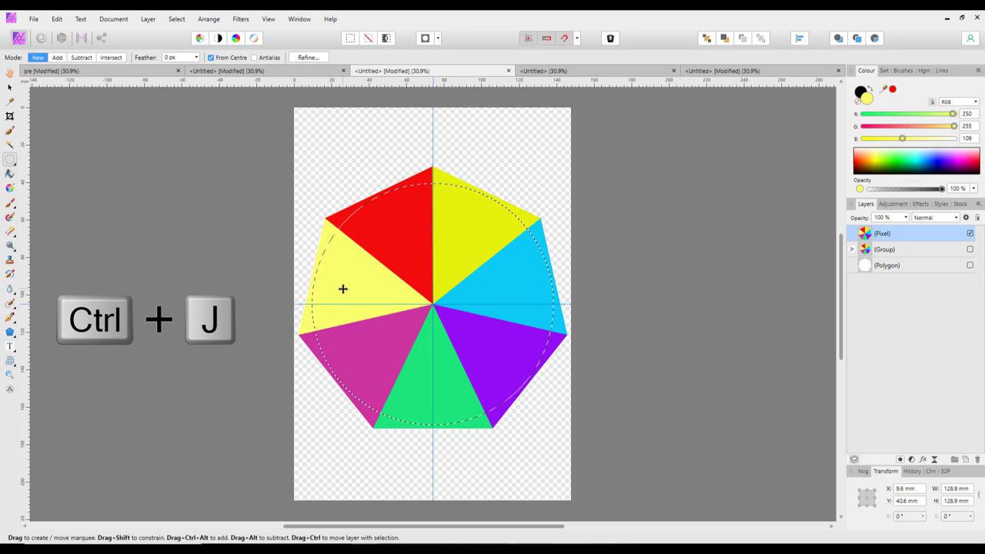
pyautogui.hotkey('ctrl', 'j')
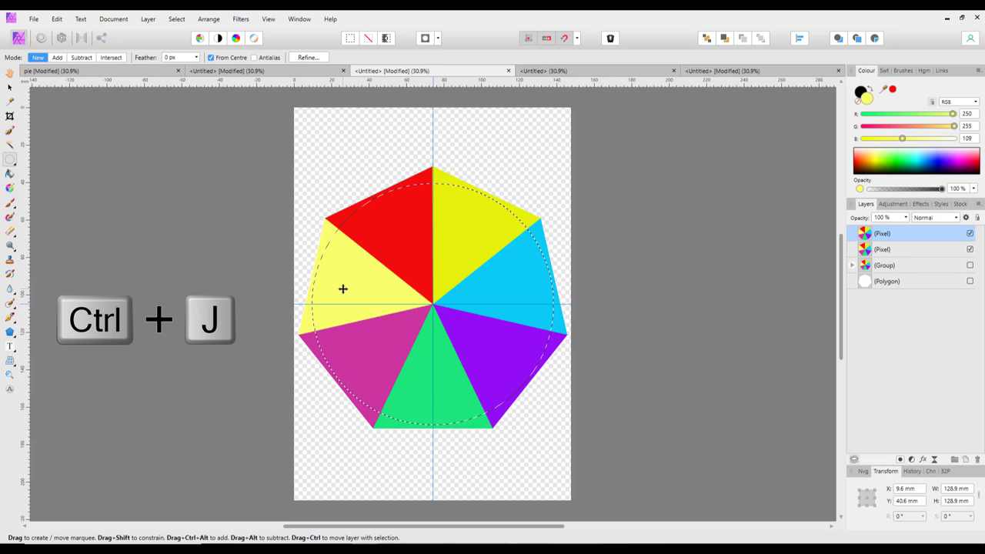
pyautogui.click(970, 251)
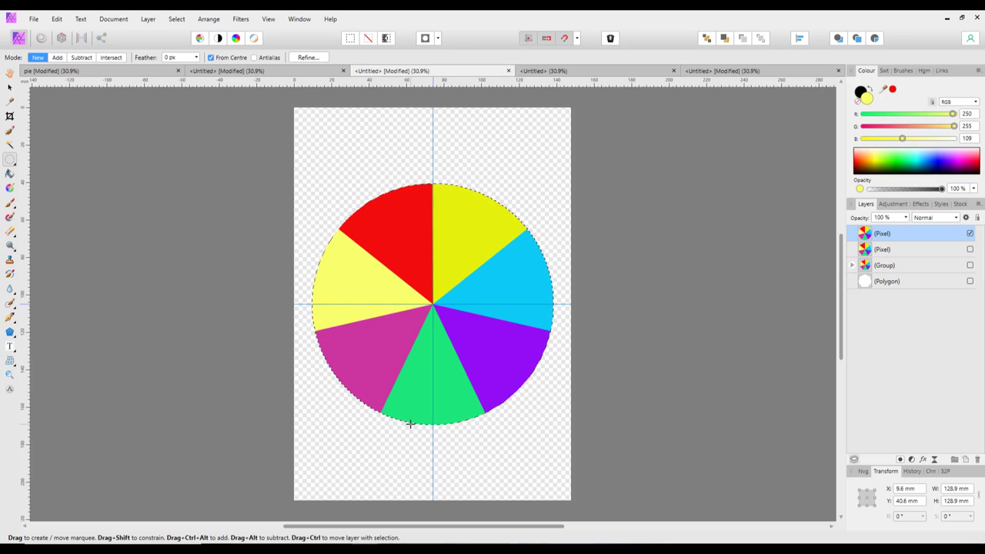
pyautogui.click(368, 40)
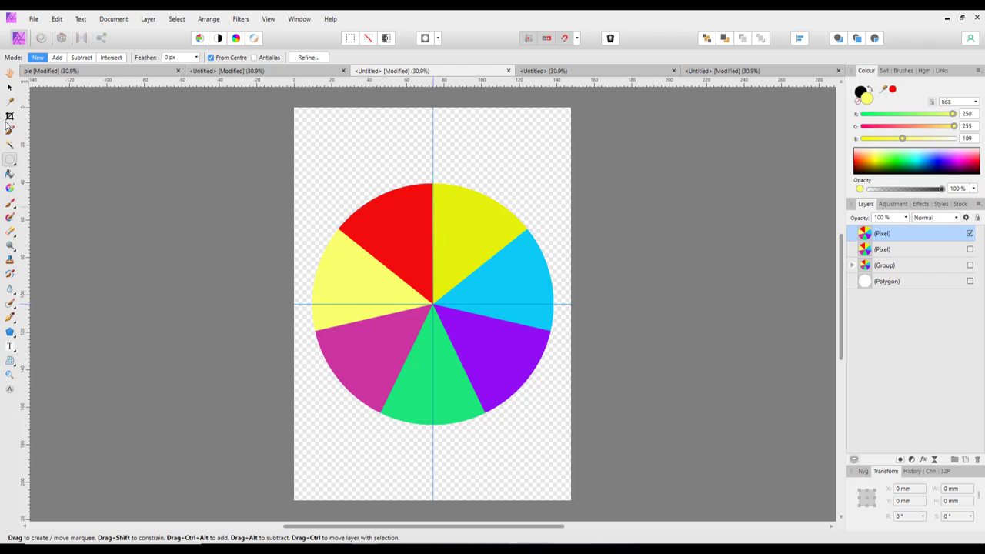
# - Remove the vertical and horizontal guides from the page and deselect the circle
pyautogui.click(10, 89)
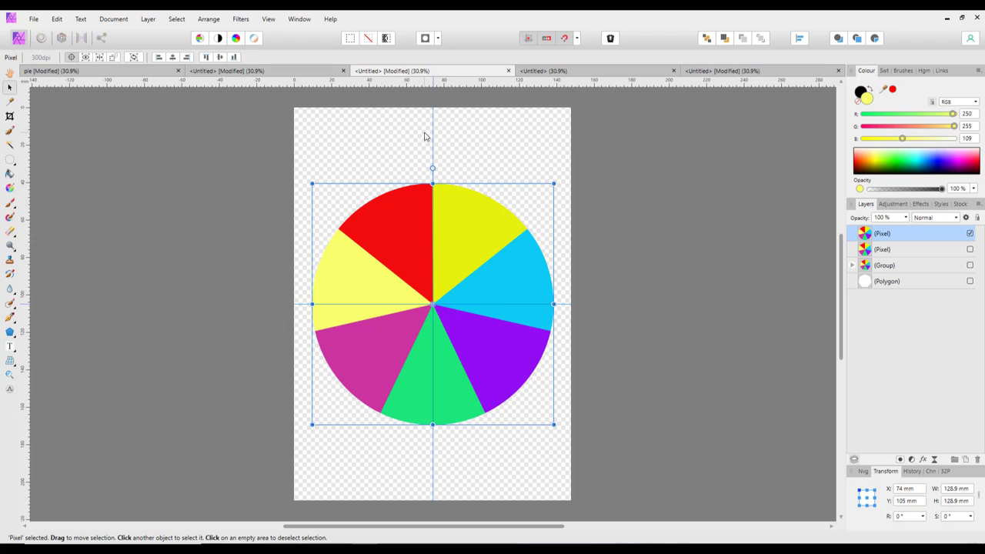
pyautogui.moveTo(433, 123); pyautogui.dragTo(750, 128)
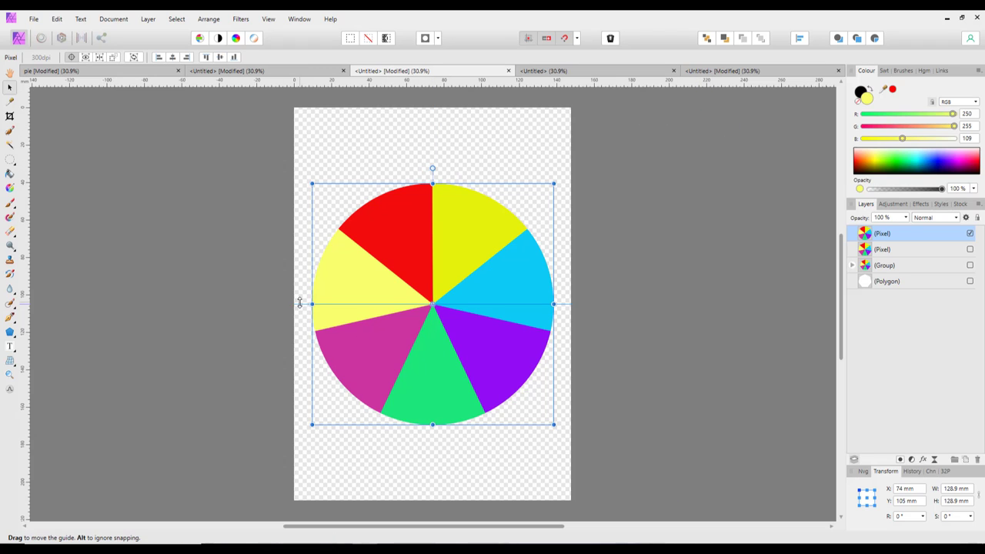
pyautogui.moveTo(301, 304); pyautogui.dragTo(301, 77)
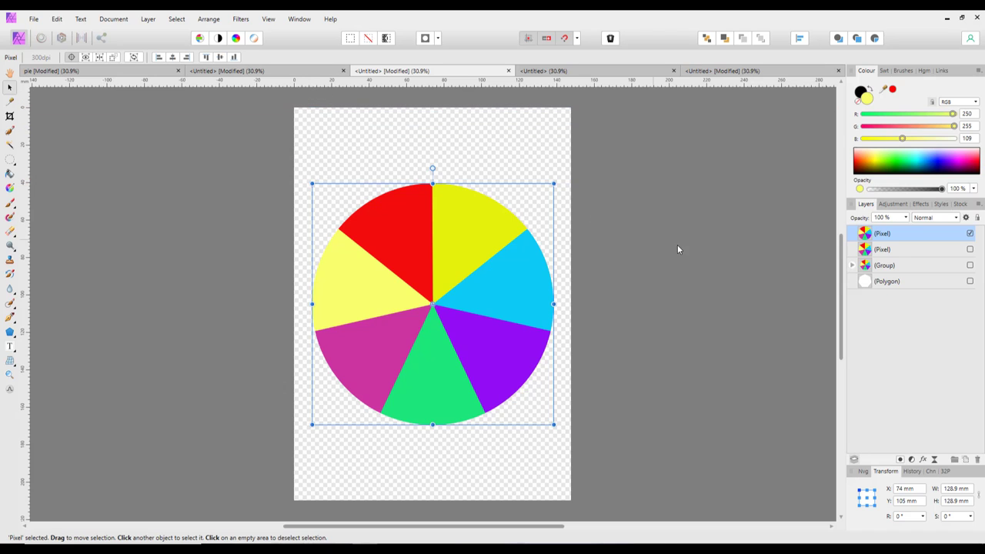
pyautogui.click(675, 262)
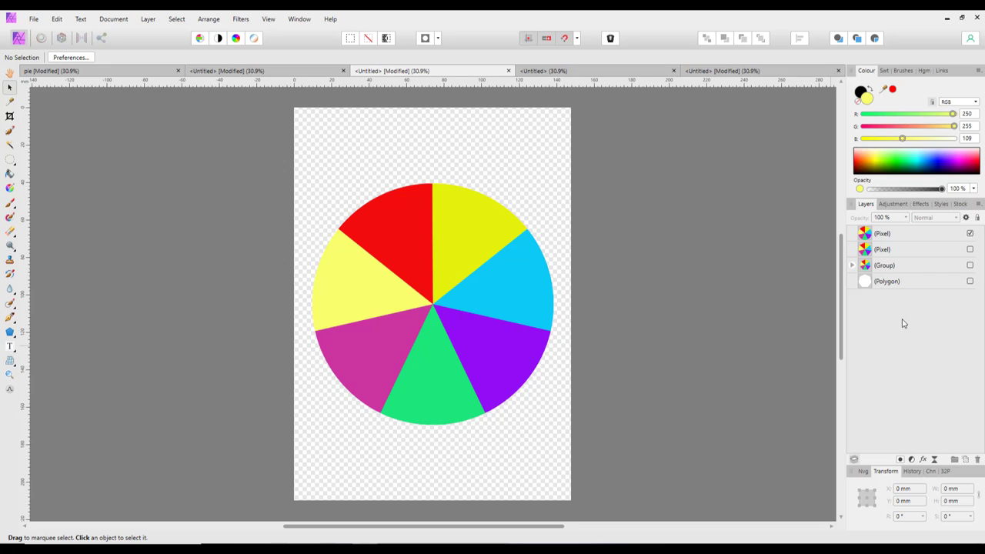
# - Delete the hidden heptagon pixel layer, triangle group and polygon, keeping only the seven-colour circle layer
pyautogui.click(917, 251)
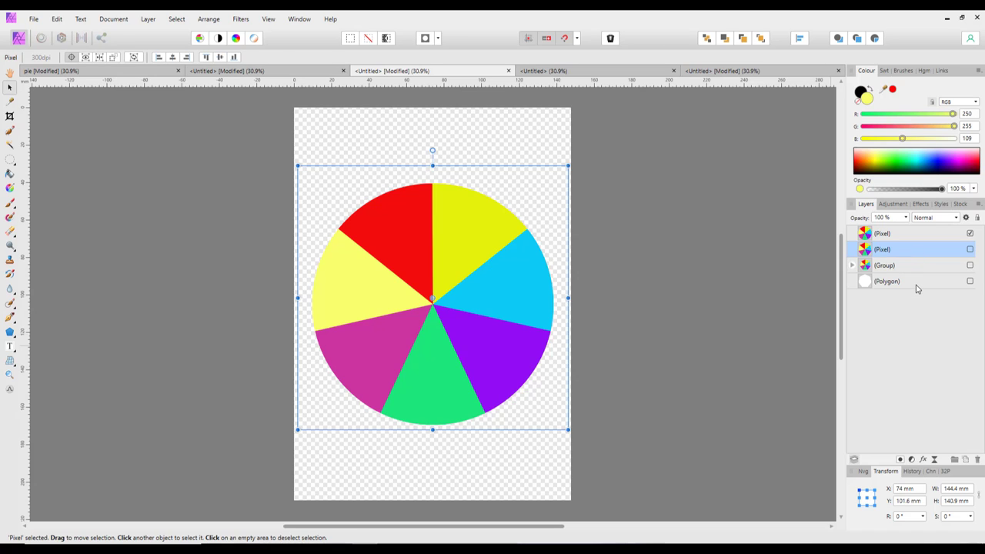
pyautogui.keyDown('shift'); pyautogui.click(916, 287); pyautogui.keyUp('shift')
pyautogui.hotkey('ctrl', 'e')
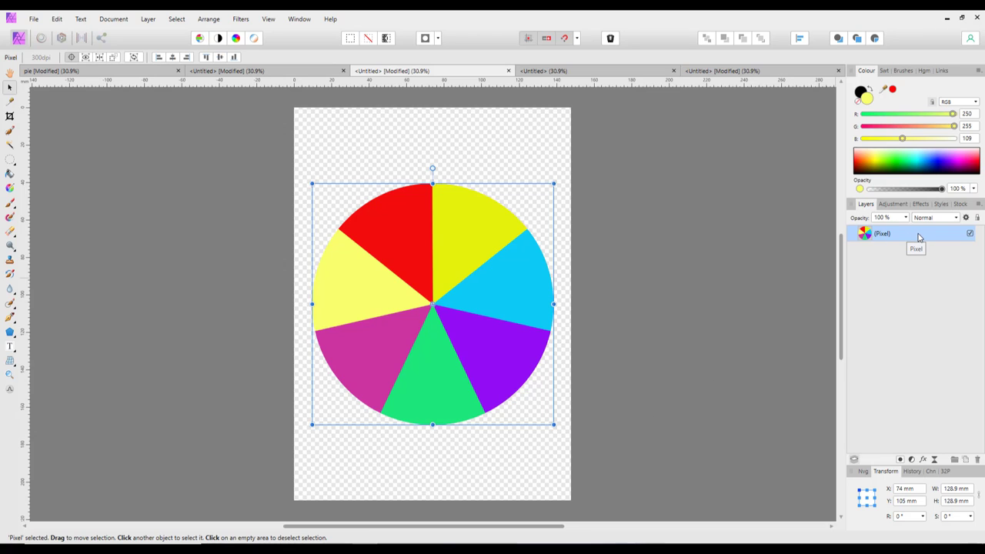
# - In the blank untitled document, draw a pie shape about 140.5 mm in diameter from the page centre
pyautogui.click(592, 75)
pyautogui.press('h')
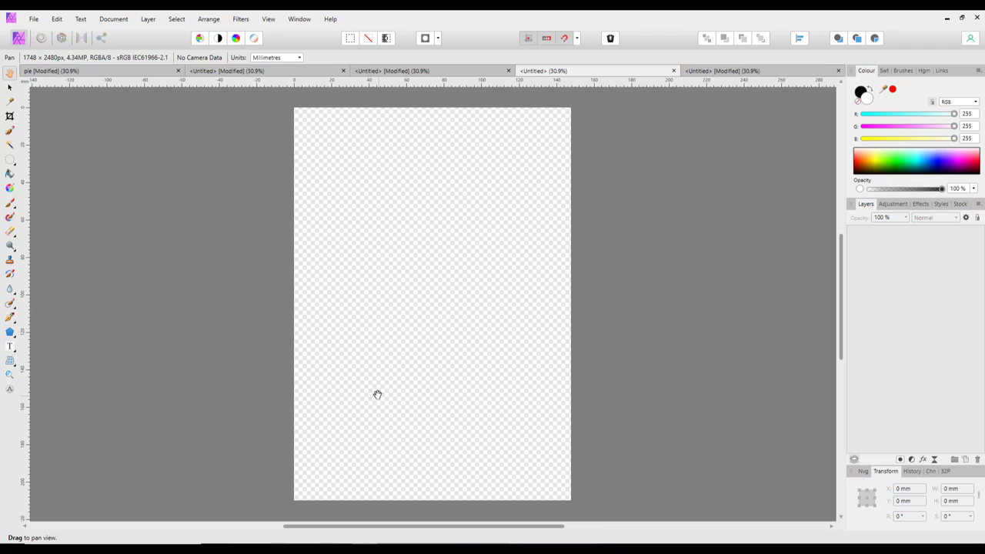
pyautogui.click(18, 334)
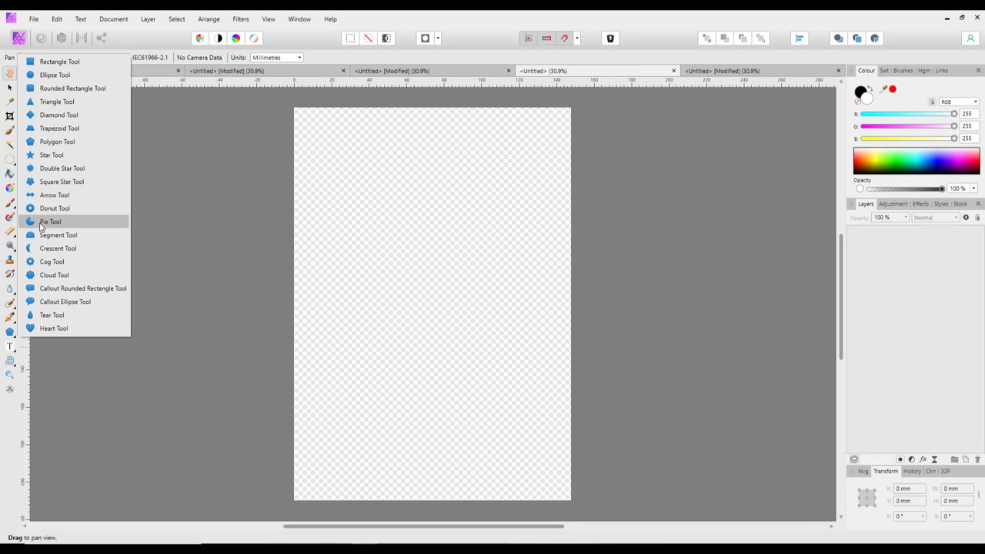
pyautogui.click(43, 223)
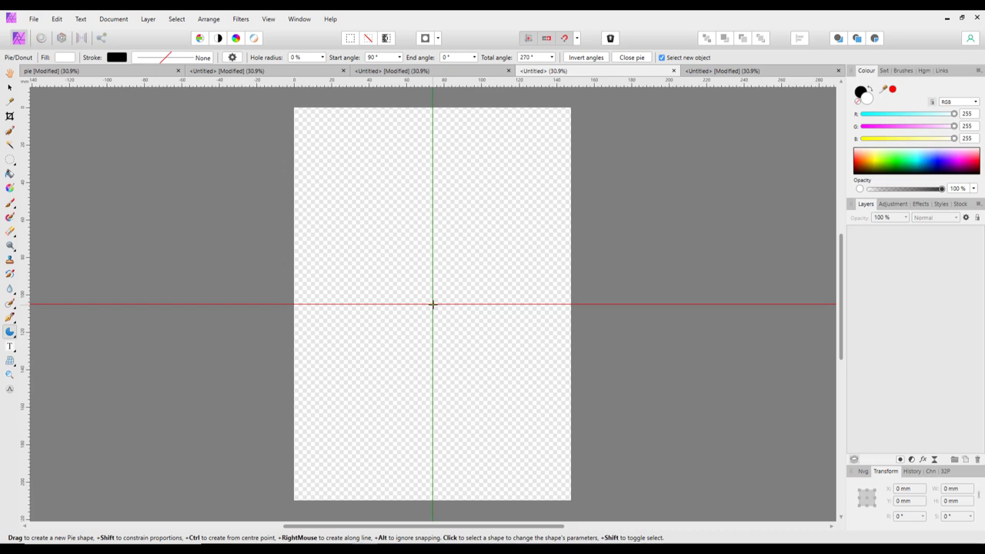
pyautogui.moveTo(432, 305); pyautogui.dragTo(651, 346)
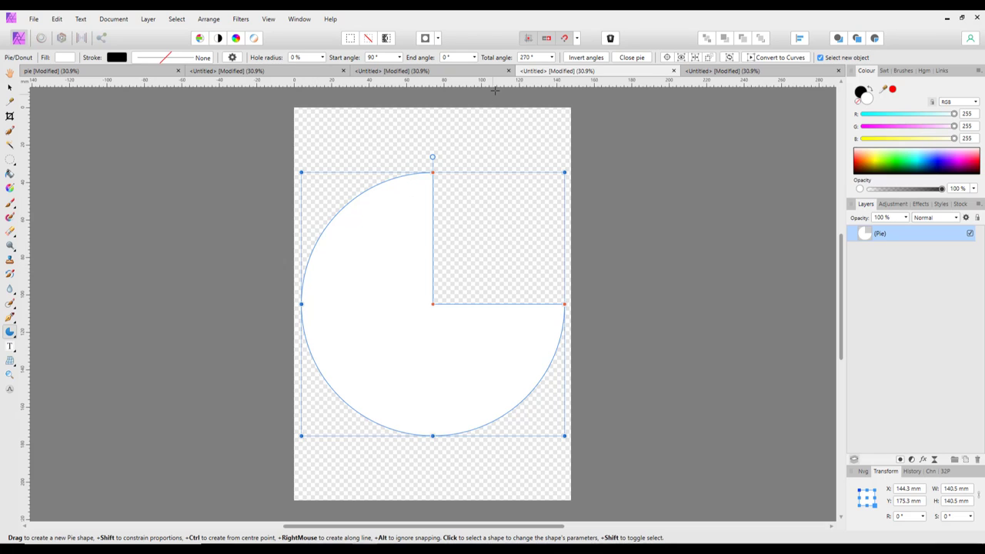
# - Set the pie shape's total angle to 51.43°
pyautogui.click(529, 58)
pyautogui.write('51.43')
pyautogui.press('Return')
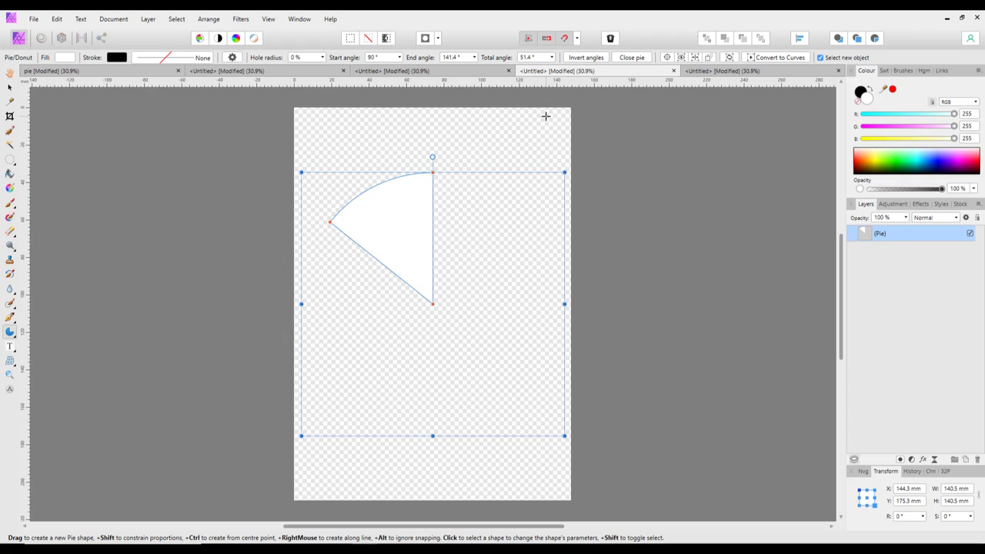
pyautogui.click(415, 268)
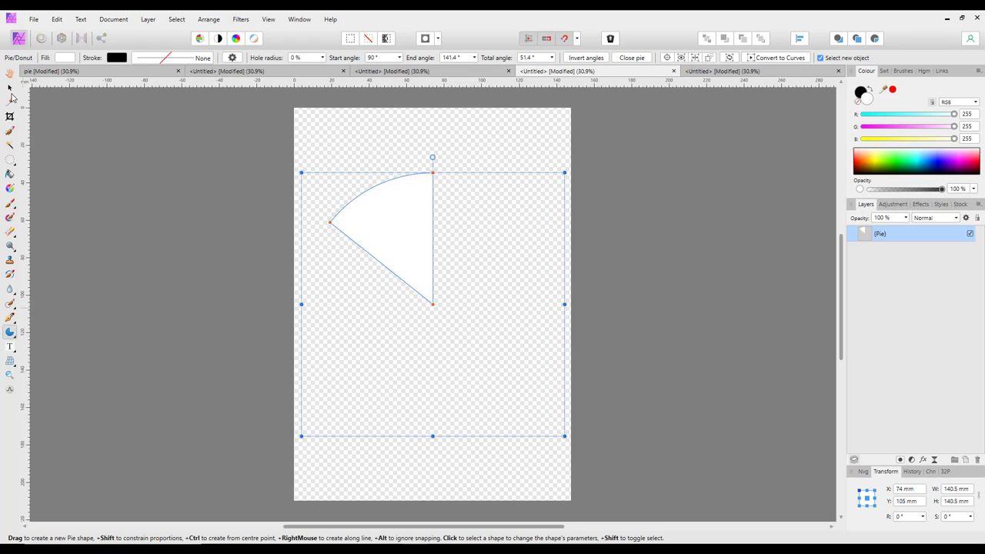
# - Duplicate the pie wedge and rotate the copy by 51.4° about the circle's centre
pyautogui.click(10, 89)
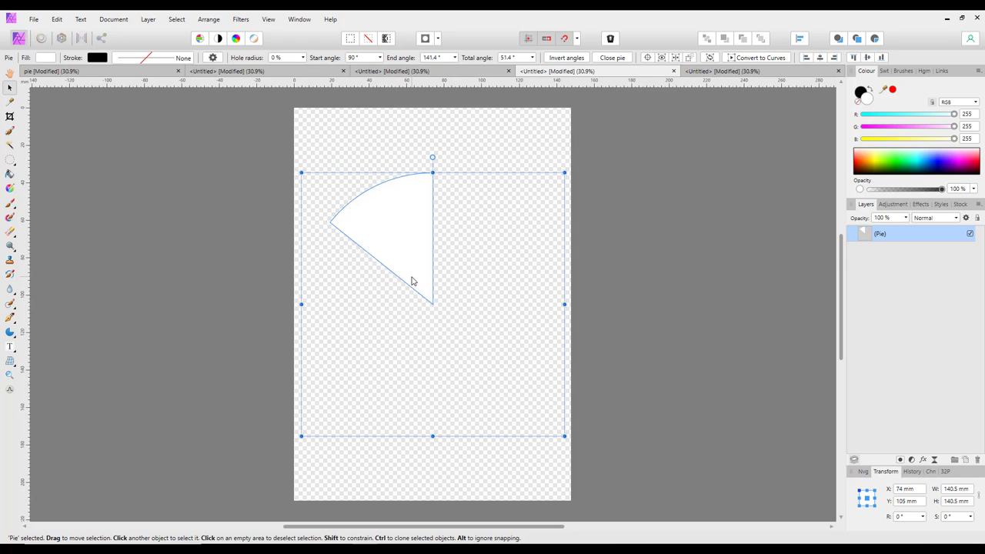
pyautogui.hotkey('ctrl', 'j')
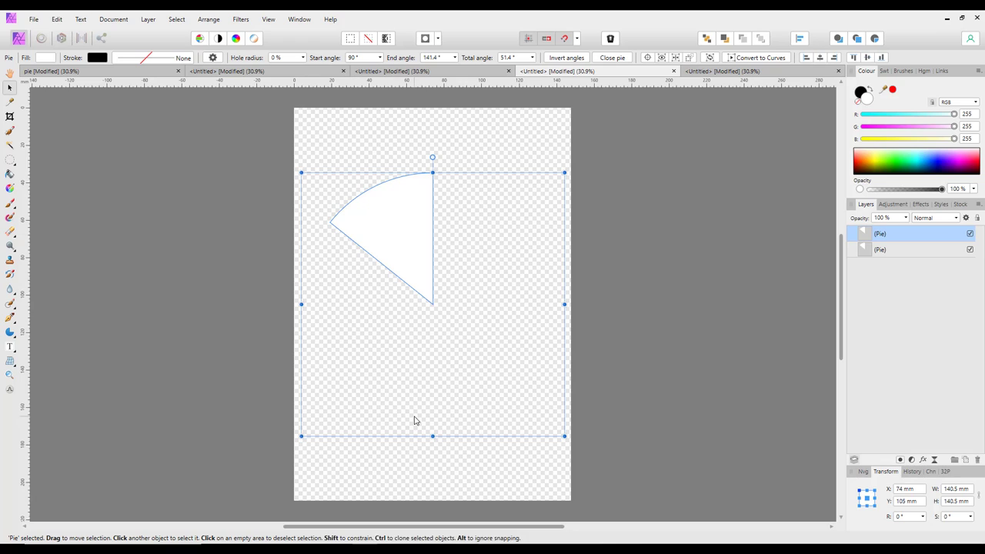
pyautogui.click(868, 501)
pyautogui.click(868, 501)
pyautogui.click(903, 515)
pyautogui.press('Return')
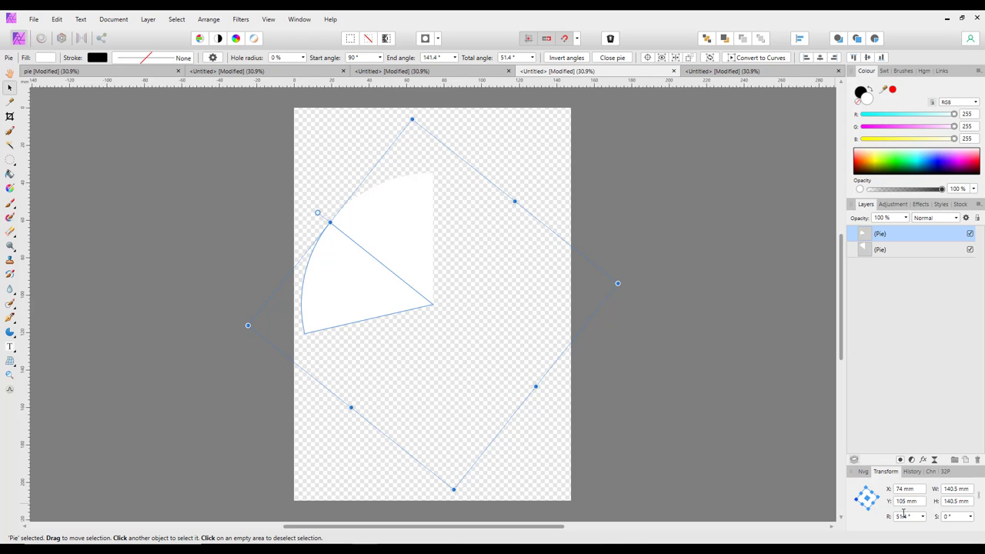
# - Duplicate the rotated wedge five more times, repeating the same rotation so seven wedges complete the circle
pyautogui.hotkey('ctrl', 'j')
pyautogui.hotkey('ctrl', 'j')
pyautogui.hotkey('ctrl', 'j')
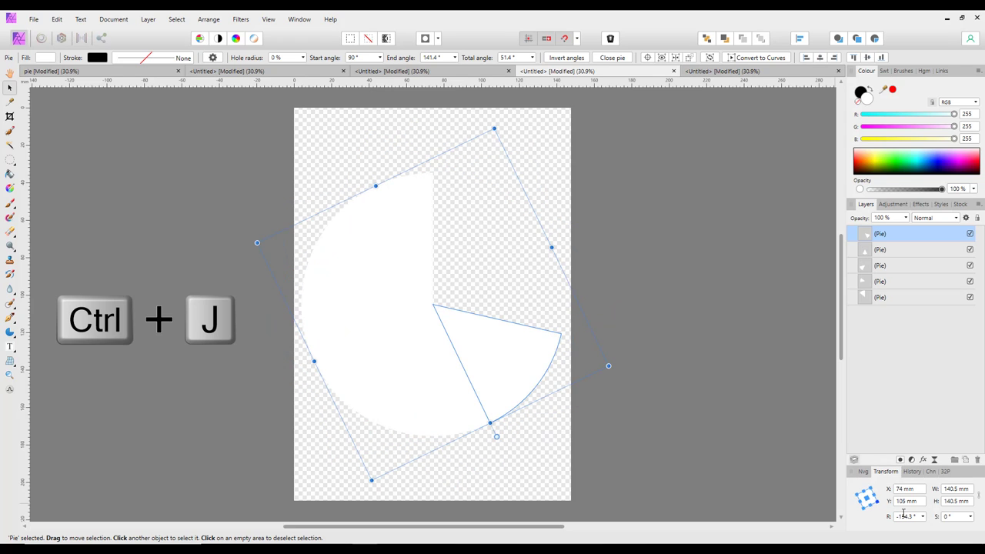
pyautogui.hotkey('ctrl', 'j')
pyautogui.hotkey('ctrl', 'j')
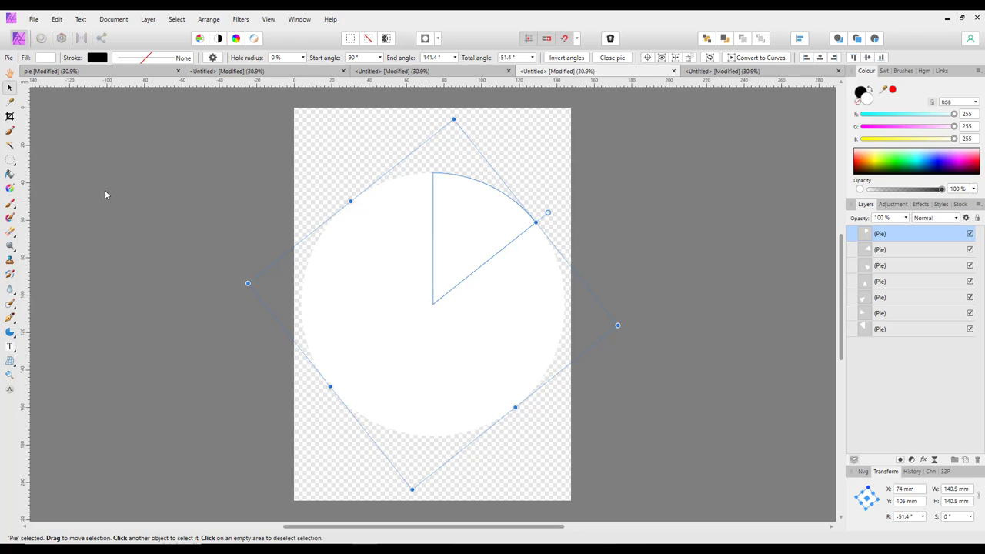
# - Fill the circle's upper-right wedge orange (RGB 242, 175, 13) using a colour swatch
pyautogui.click(45, 58)
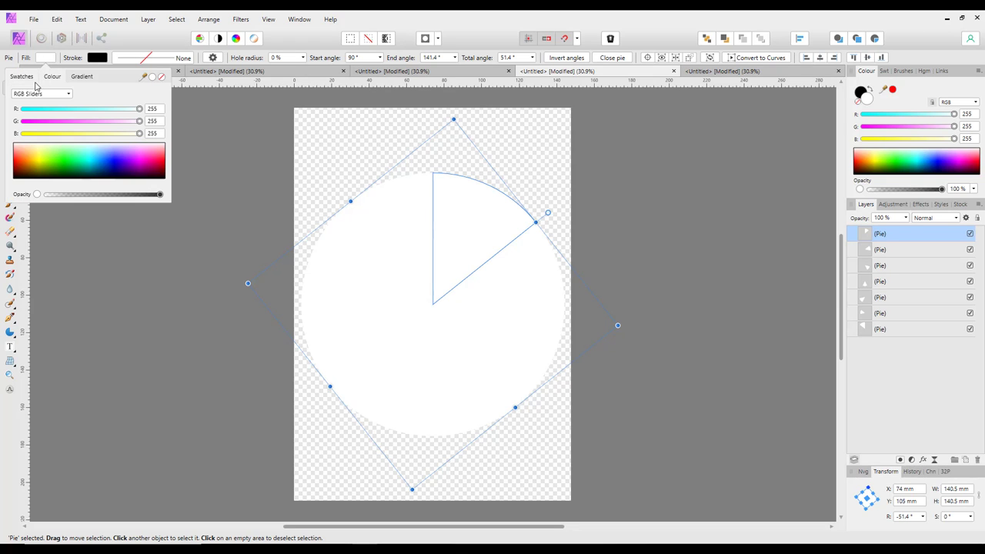
pyautogui.click(29, 77)
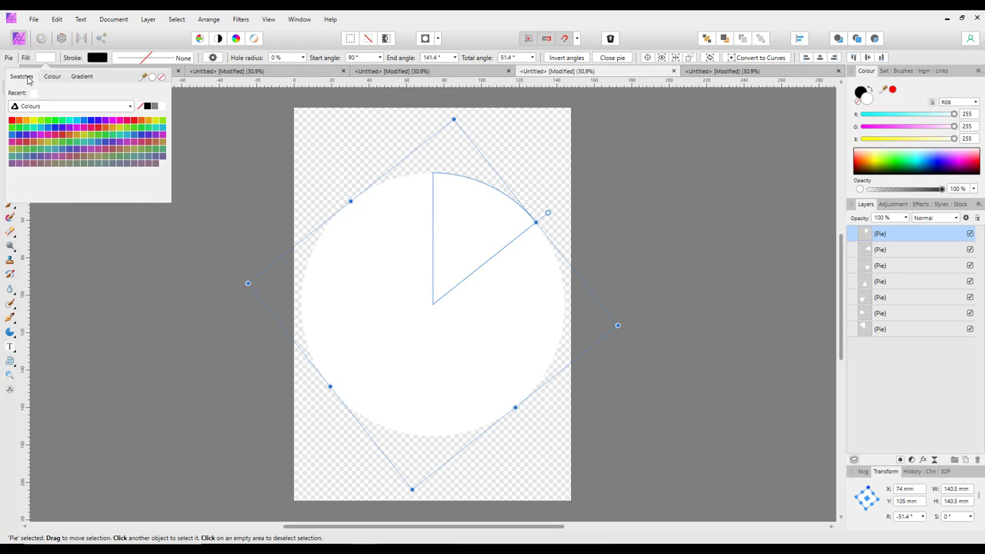
pyautogui.click(27, 121)
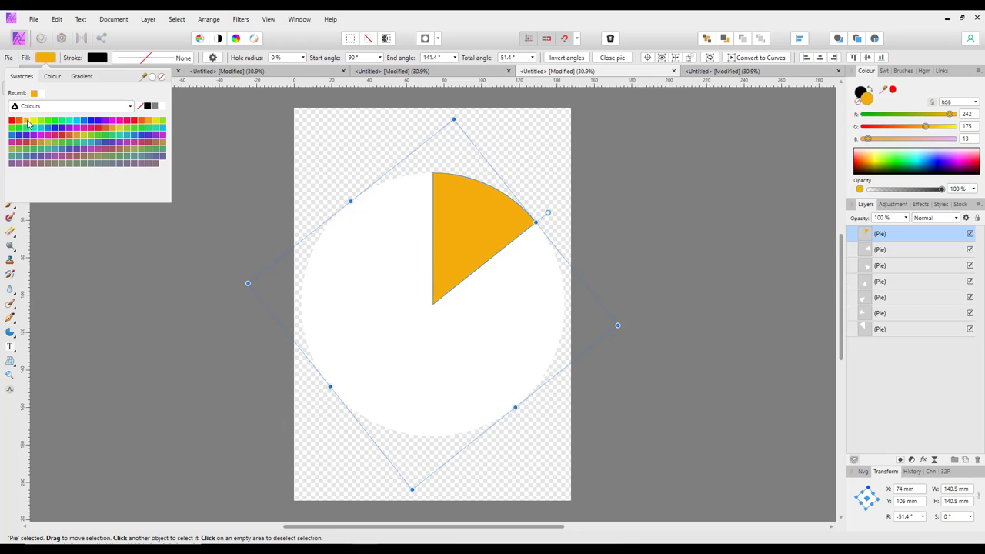
# - Fill the second wedge clockwise from the top, next to the orange one, bright blue (RGB 0, 162, 248)
pyautogui.click(898, 250)
pyautogui.click(897, 250)
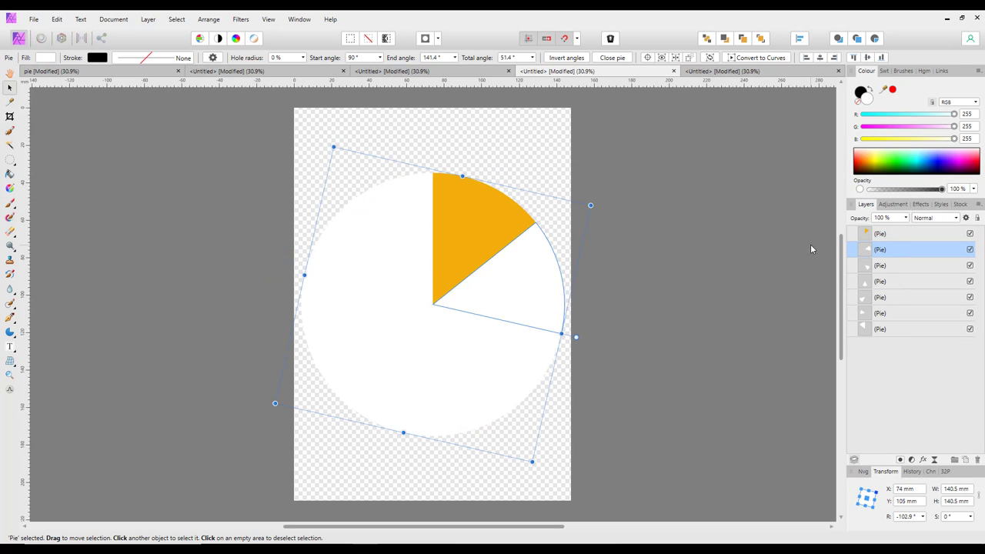
pyautogui.click(47, 58)
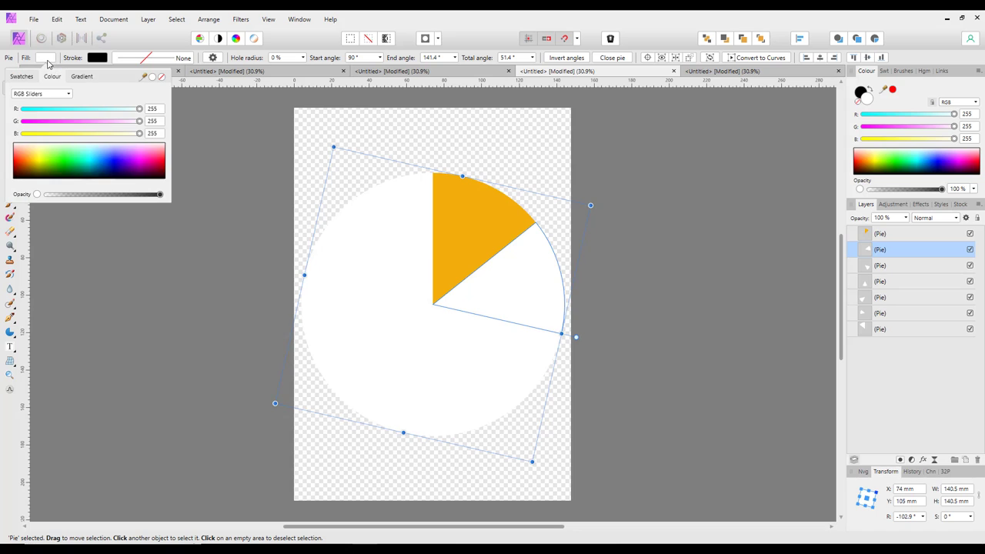
pyautogui.click(99, 162)
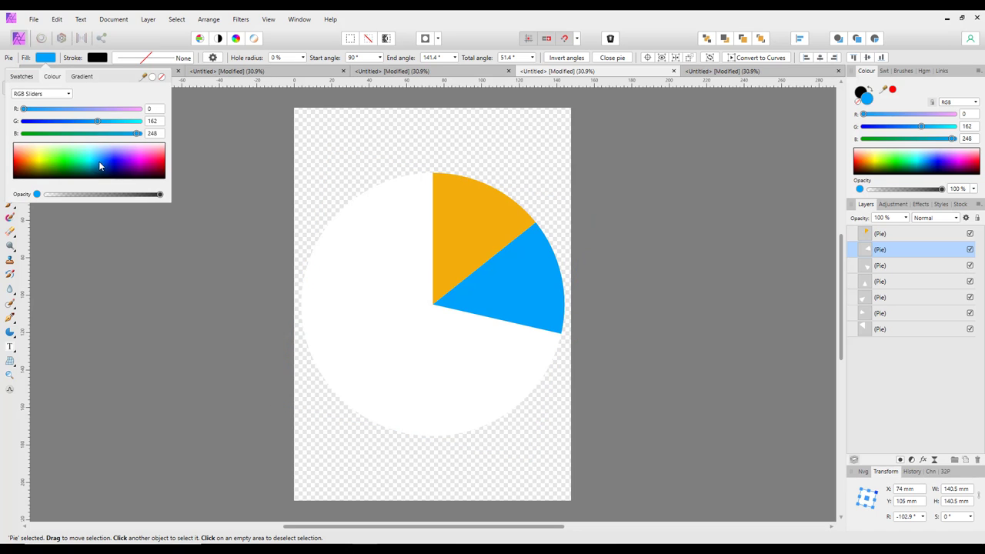
# - Fill the circle's lower-right wedge magenta (RGB 255, 0, 248)
pyautogui.click(899, 267)
pyautogui.click(899, 267)
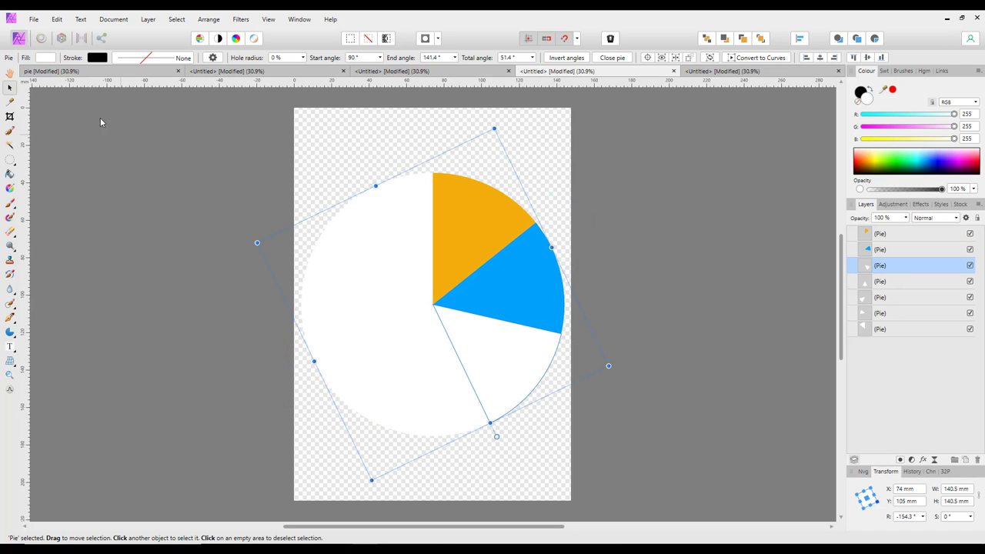
pyautogui.click(45, 58)
pyautogui.click(141, 164)
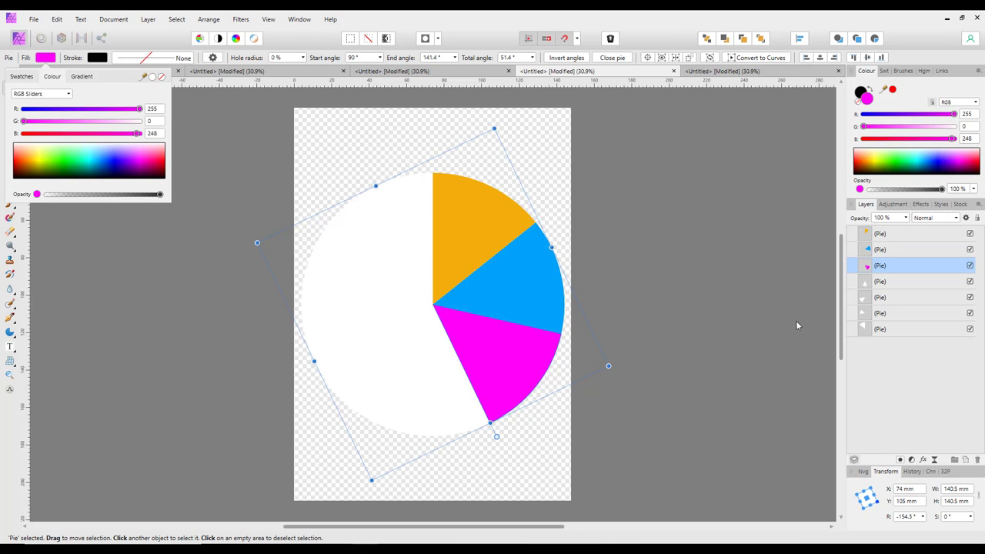
# - Fill the circle's bottom wedge olive green (RGB 156, 189, 0)
pyautogui.click(893, 282)
pyautogui.click(893, 283)
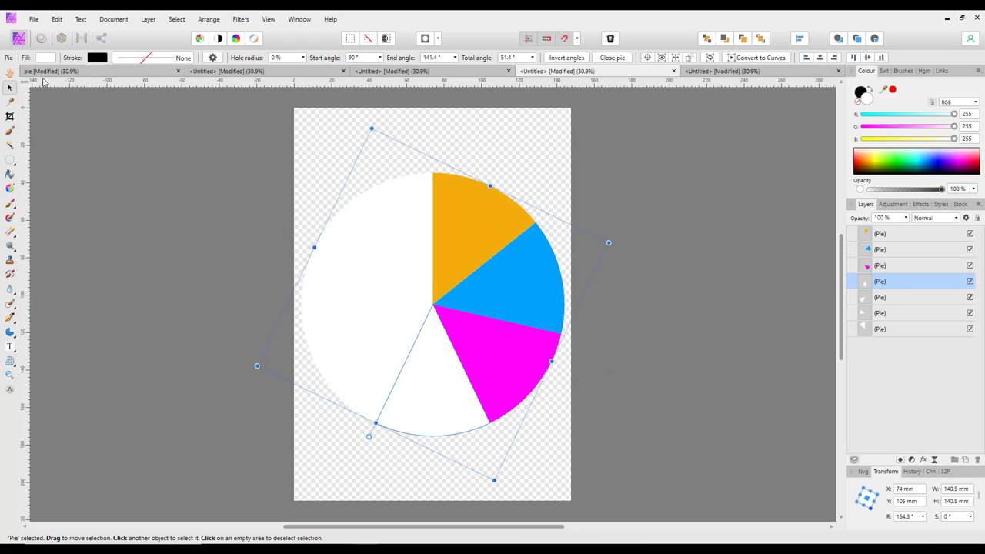
pyautogui.click(45, 58)
pyautogui.click(42, 162)
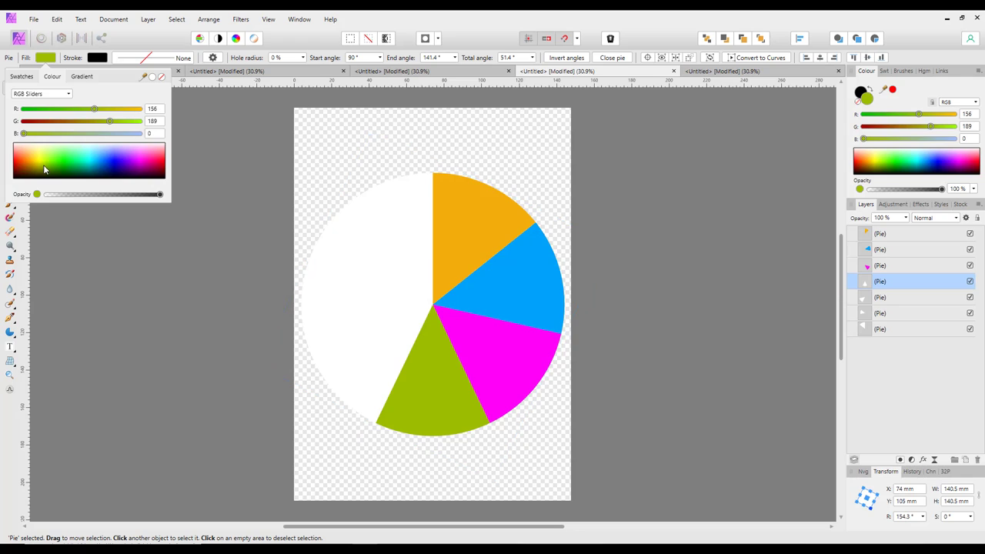
# - Fill the circle's lower-left wedge yellow (RGB 255, 225, 51)
pyautogui.click(908, 302)
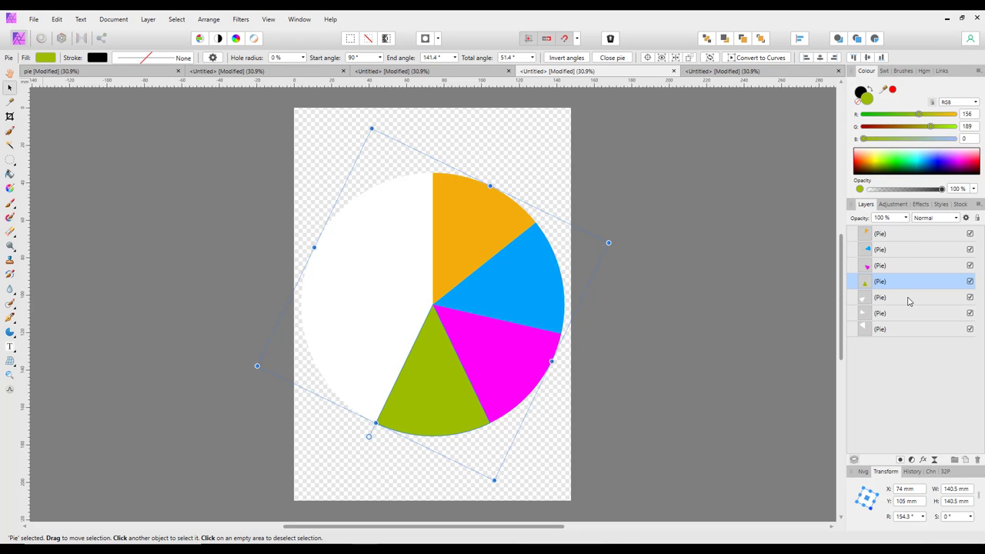
pyautogui.click(908, 302)
pyautogui.click(46, 59)
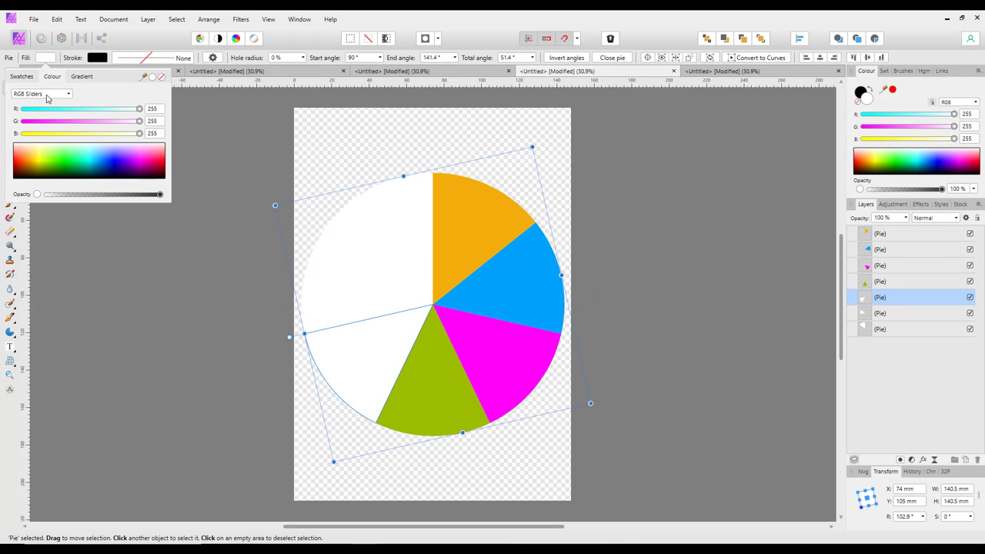
pyautogui.click(37, 161)
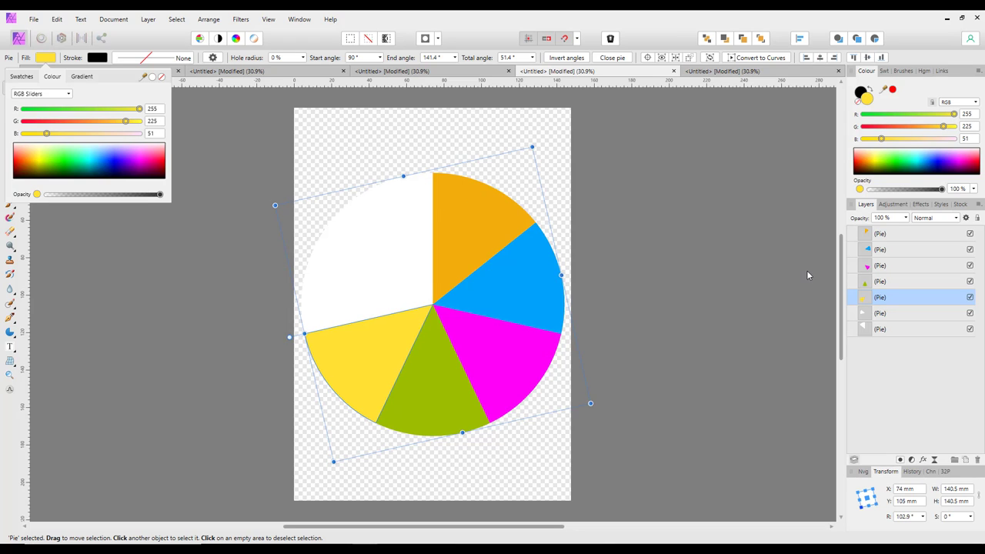
# - Fill the circle's left wedge dark blue (RGB 0, 66, 153)
pyautogui.click(906, 314)
pyautogui.click(907, 314)
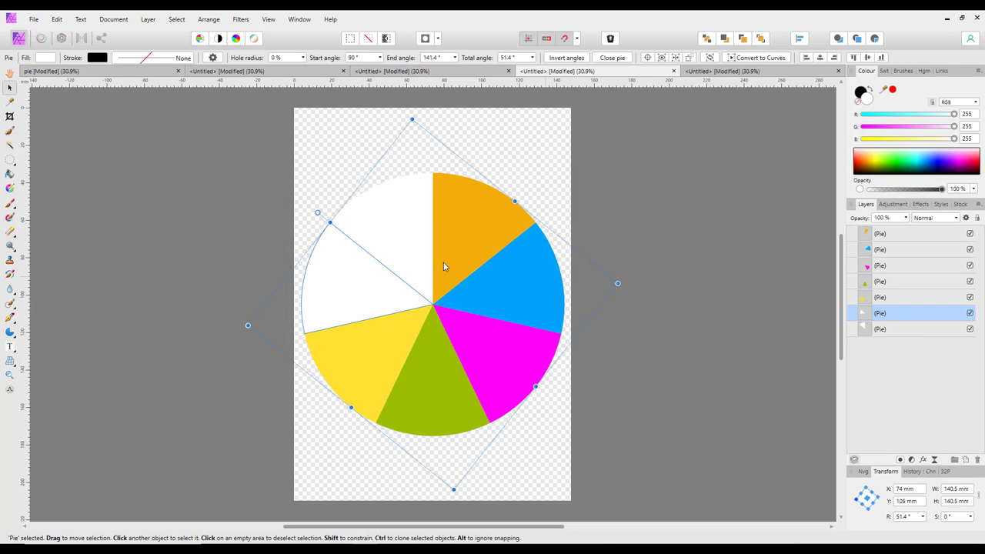
pyautogui.click(50, 60)
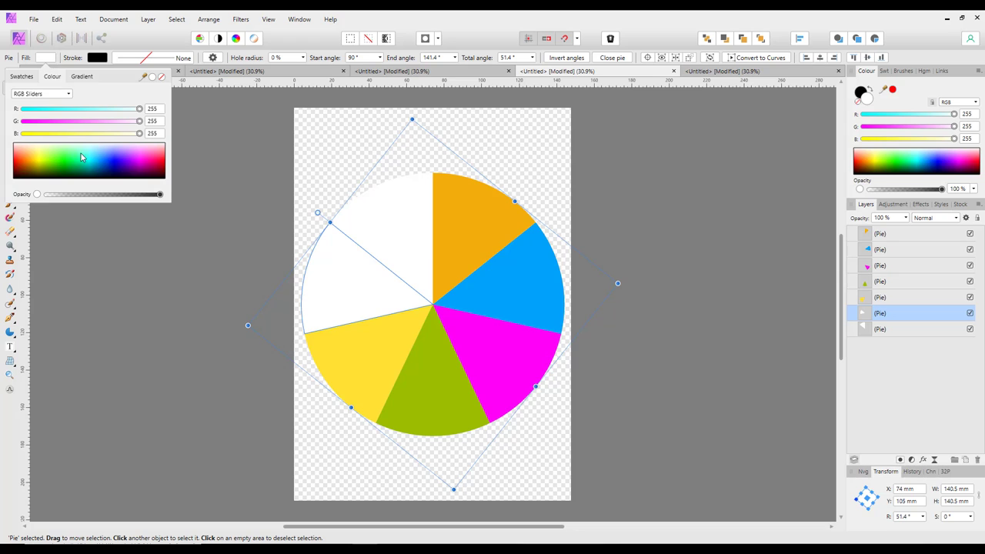
pyautogui.click(106, 173)
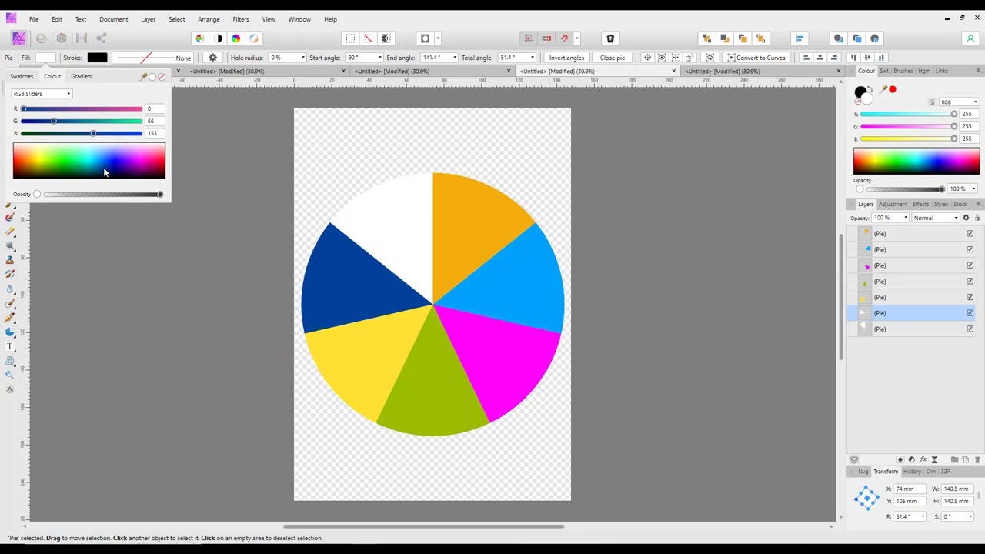
# - Fill the last white wedge, at the circle's upper left, light cyan (RGB 109, 237, 255)
pyautogui.click(887, 331)
pyautogui.click(887, 331)
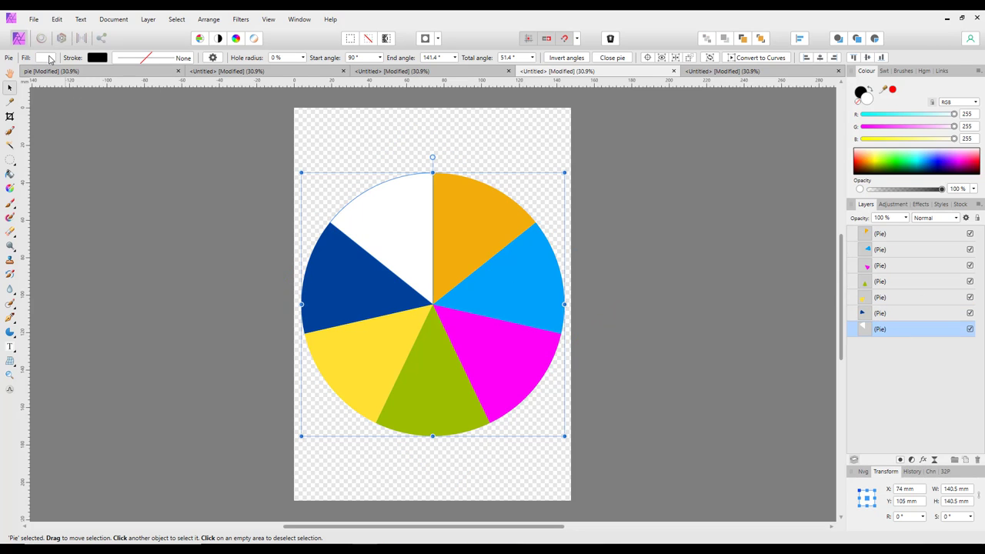
pyautogui.click(50, 59)
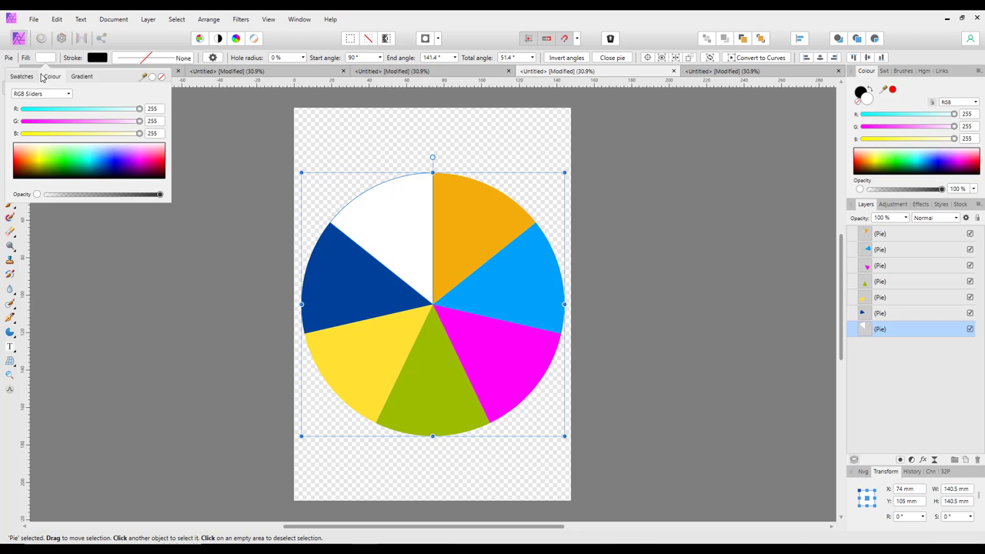
pyautogui.click(92, 157)
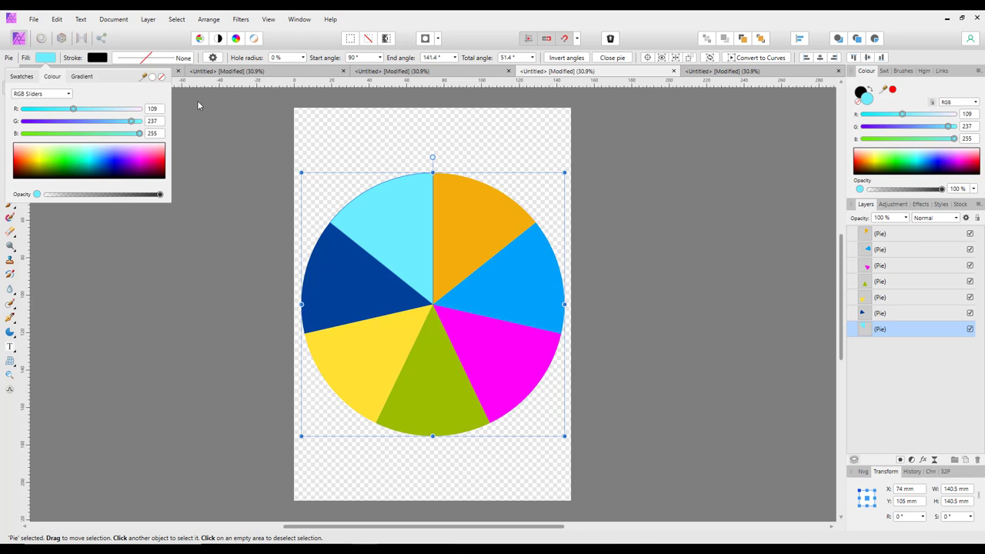
pyautogui.click(841, 254)
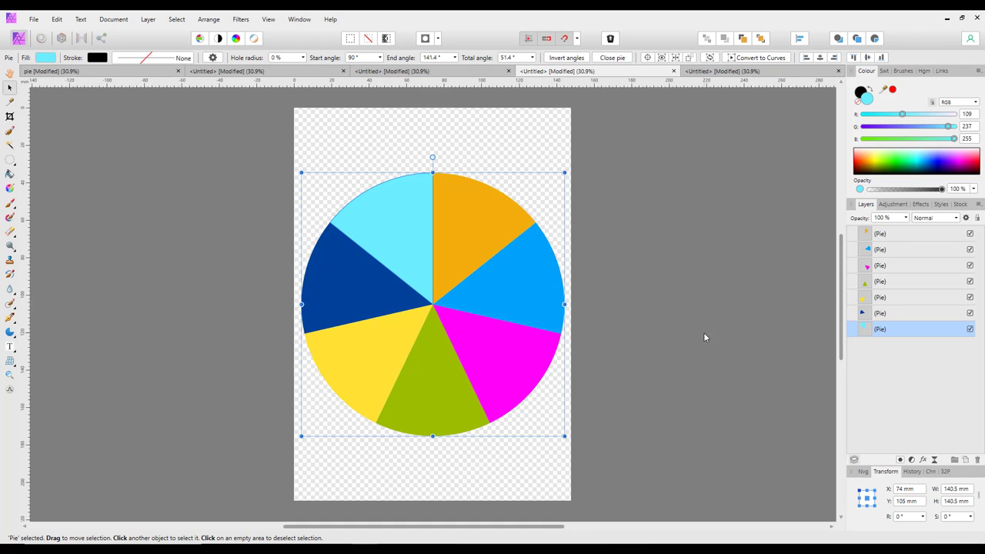
# - Group all seven pie wedges into one object
pyautogui.keyDown('shift'); pyautogui.click(912, 233); pyautogui.keyUp('shift')
pyautogui.rightClick(914, 234)
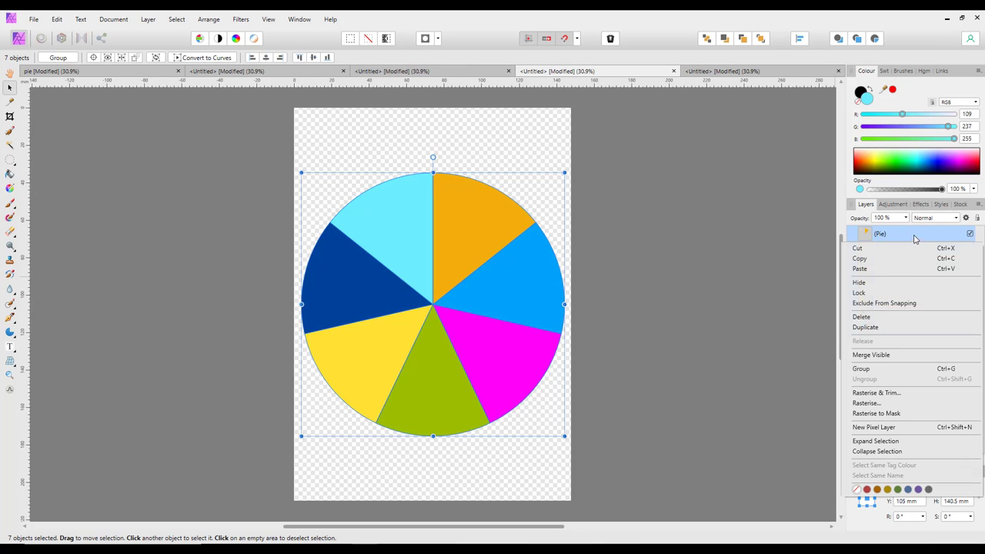
pyautogui.click(874, 368)
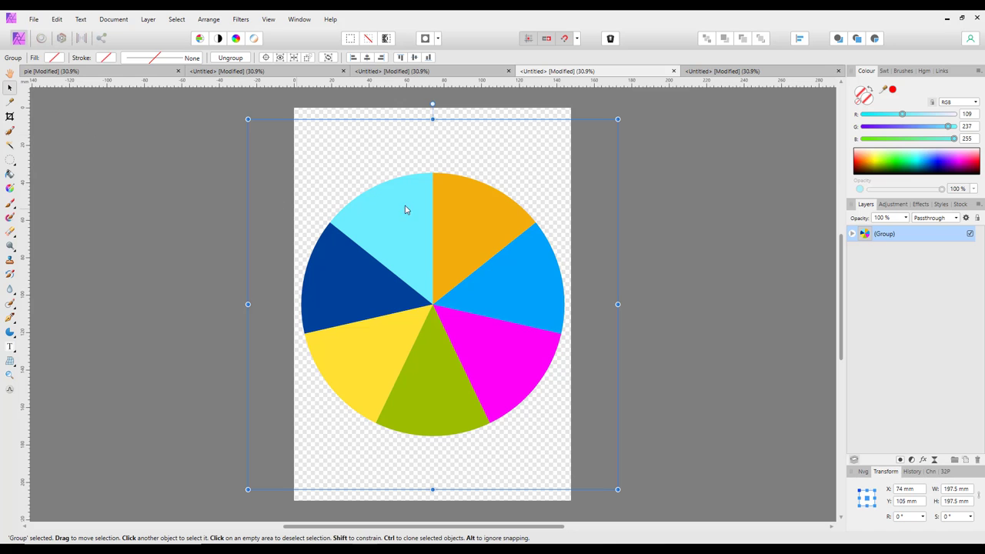
# - Shrink the wedge group proportionally to about 187 mm wide and centre it horizontally on the page
pyautogui.moveTo(578, 192)
pyautogui.mouseDown()
pyautogui.moveTo(526, 185)
pyautogui.moveTo(588, 188)
pyautogui.mouseUp()
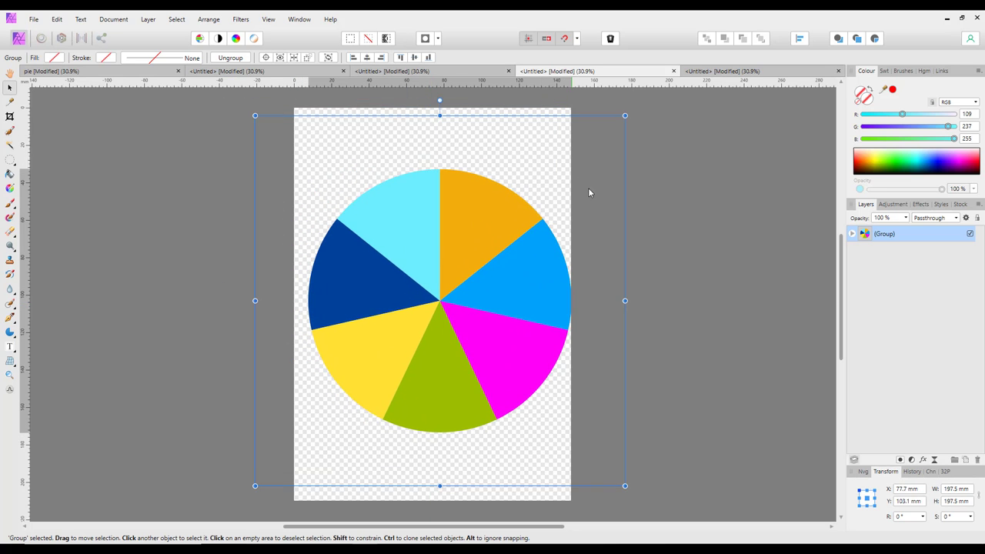
pyautogui.moveTo(625, 114); pyautogui.dragTo(626, 136)
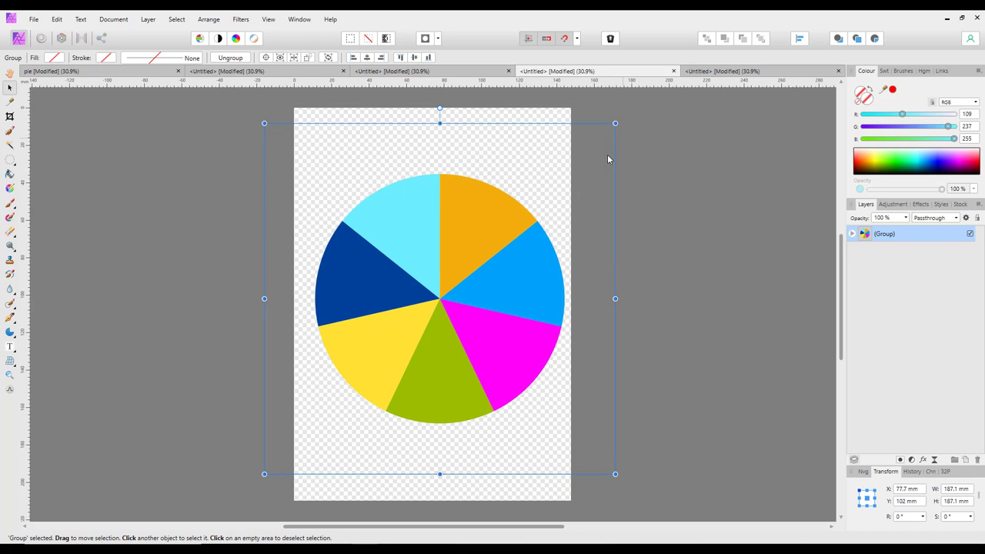
pyautogui.moveTo(441, 316); pyautogui.dragTo(434, 316)
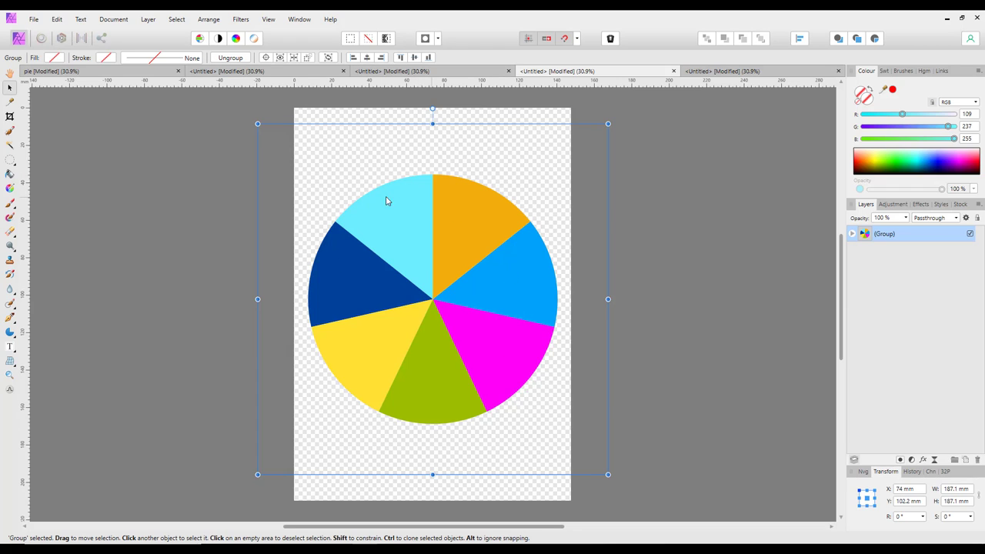
# - Compare the seven-sector circles in the open documents and examine the labelled voter pie chart
pyautogui.click(394, 72)
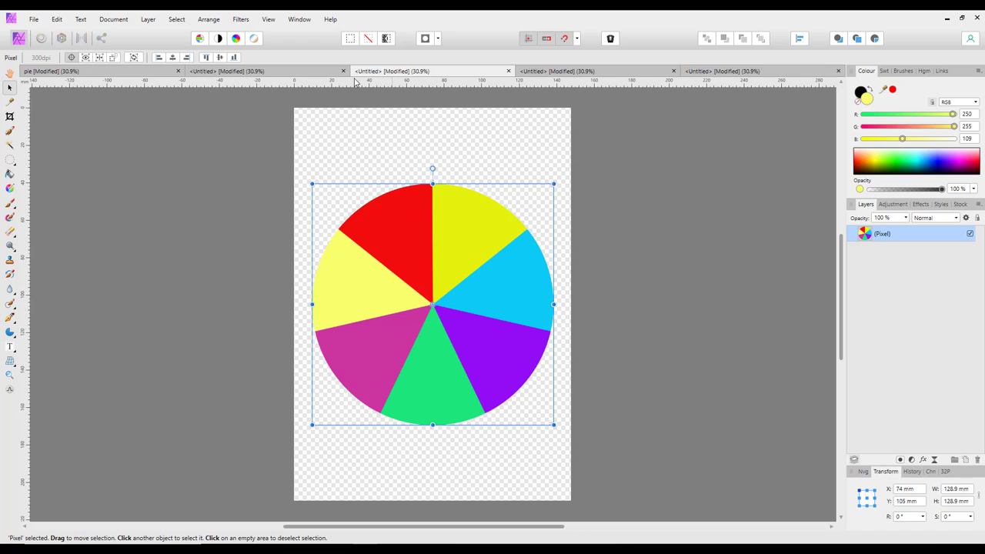
pyautogui.click(276, 72)
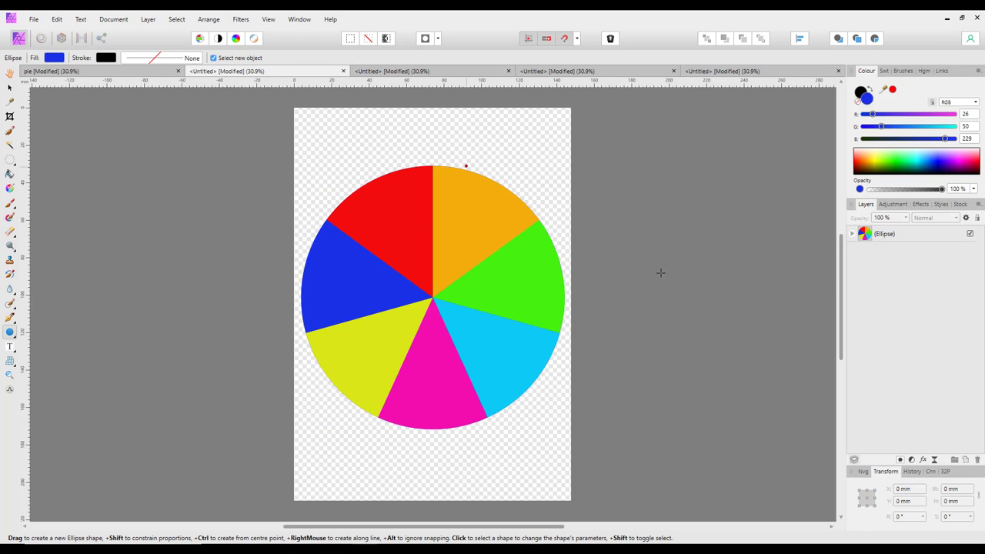
pyautogui.click(639, 73)
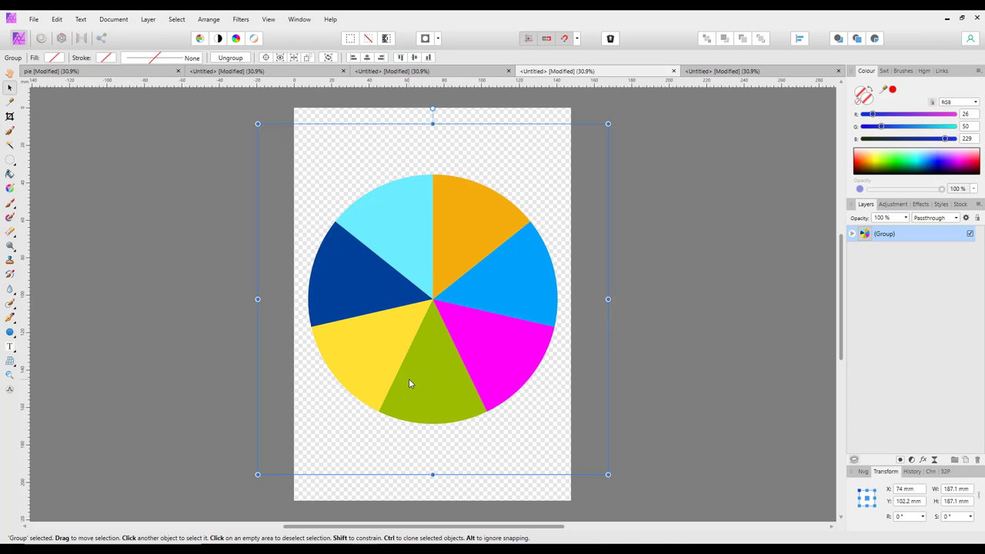
pyautogui.click(737, 72)
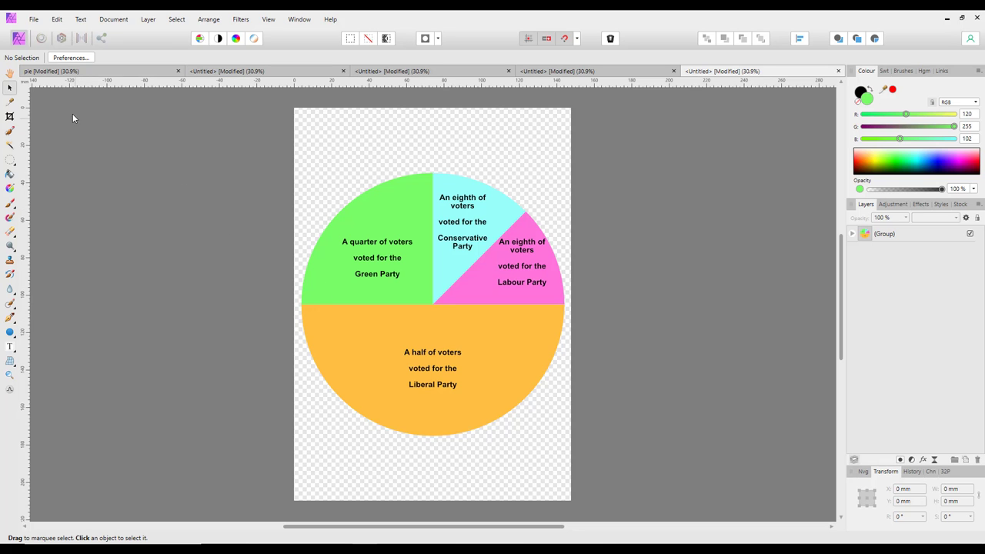
# - Create a new A5 portrait document, 148 × 210 mm at 300 DPI, with a transparent background
pyautogui.click(34, 19)
pyautogui.click(44, 43)
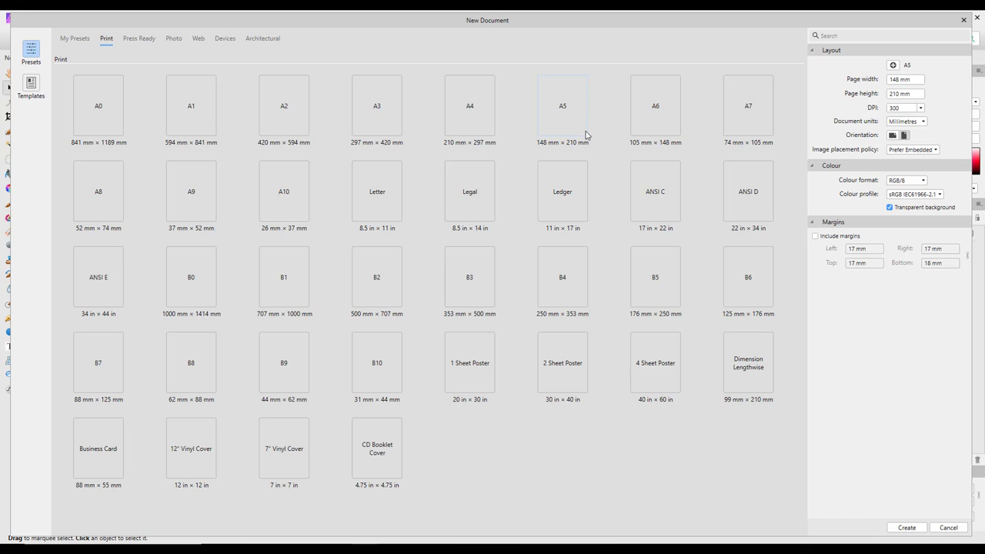
pyautogui.click(905, 528)
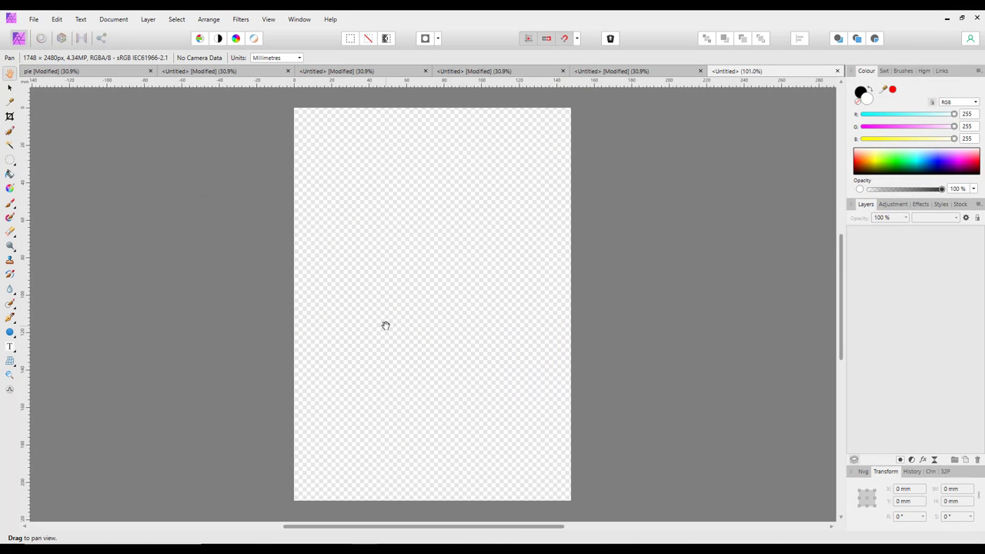
# - Draw a circular pie shape about 143 mm in diameter outward from the page centre with the Pie tool
pyautogui.click(13, 337)
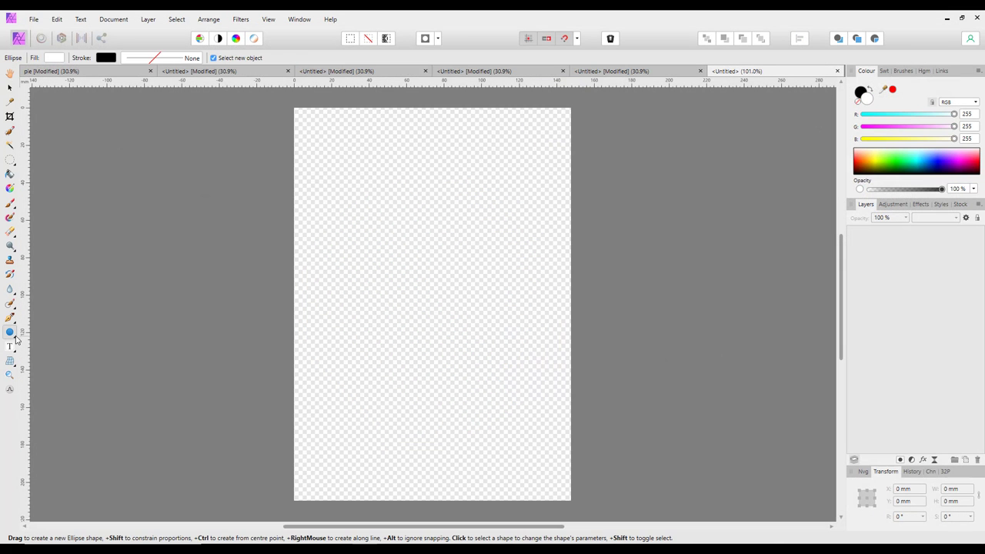
pyautogui.click(15, 339)
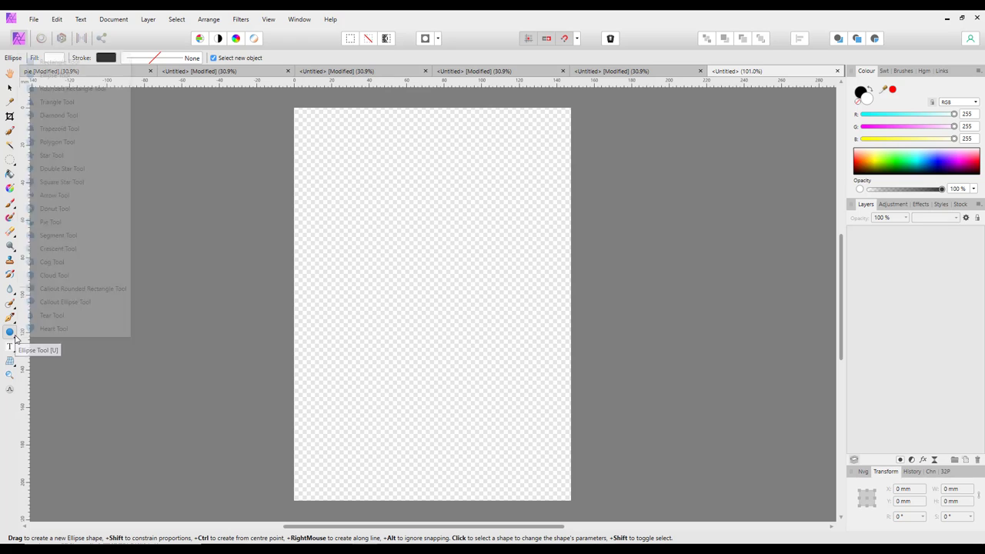
pyautogui.click(50, 222)
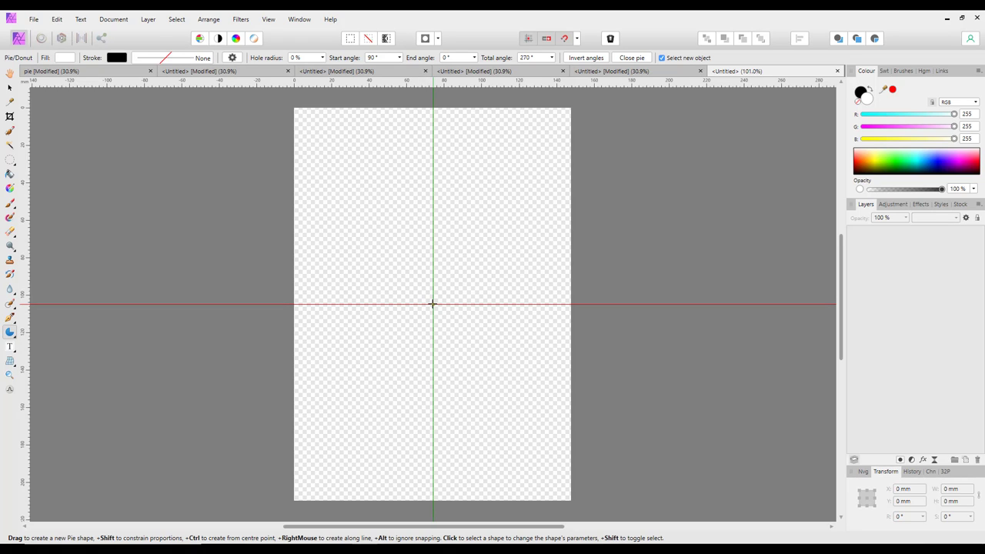
pyautogui.moveTo(432, 304); pyautogui.dragTo(619, 222)
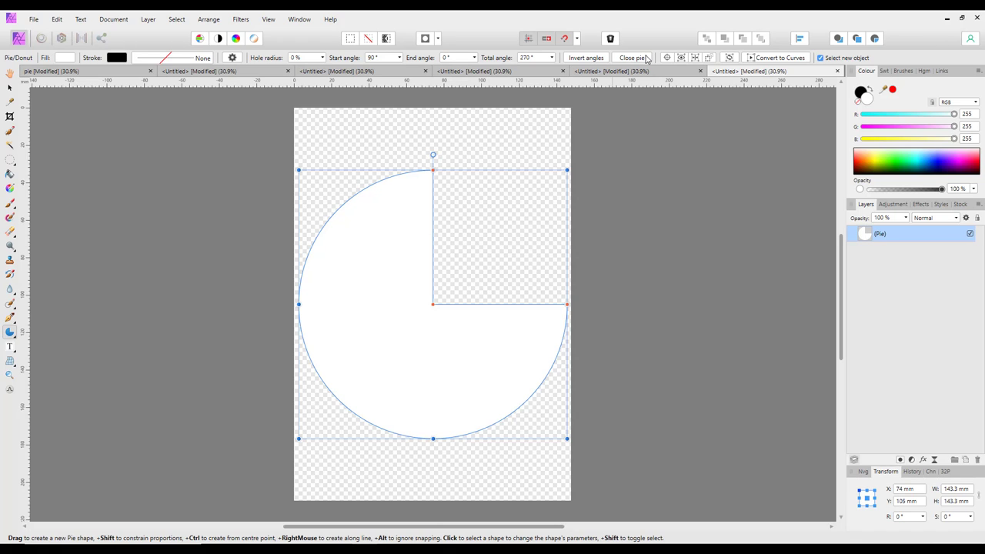
# - Set the new pie shape's total angle to 45°
pyautogui.click(525, 59)
pyautogui.write('45')
pyautogui.press('Return')
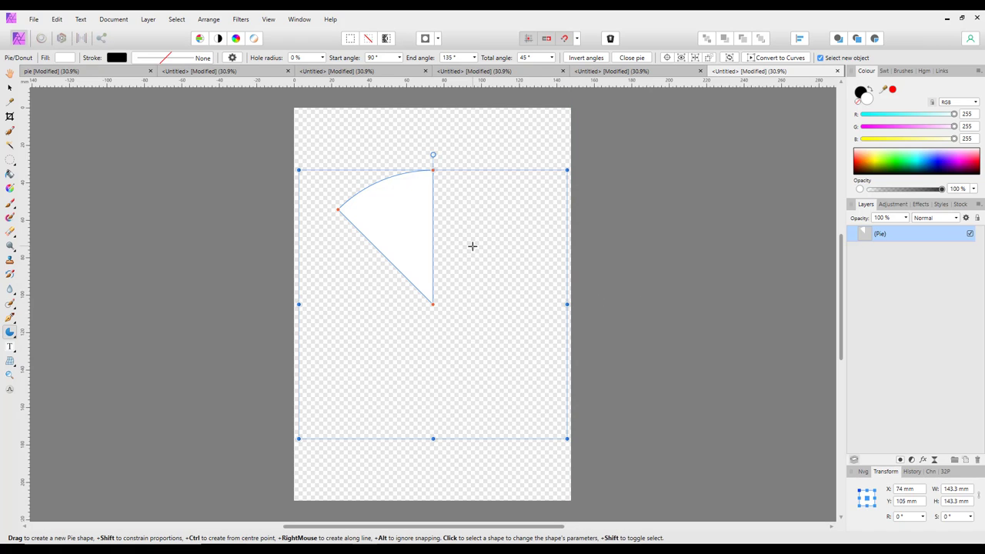
# - Duplicate the 45° wedge as a 90° sector and rotate it to -90° so it adjoins the original wedge
pyautogui.rightClick(884, 236)
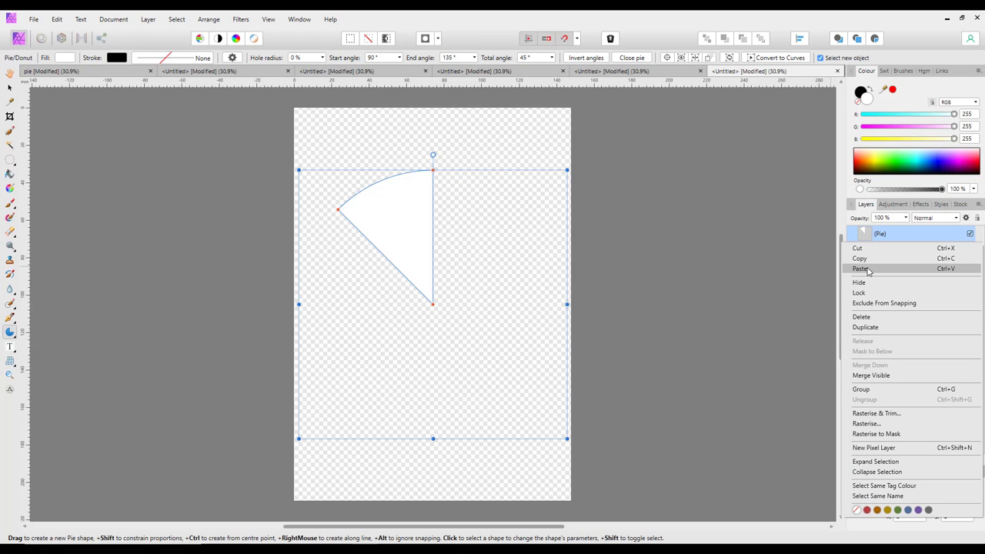
pyautogui.click(864, 329)
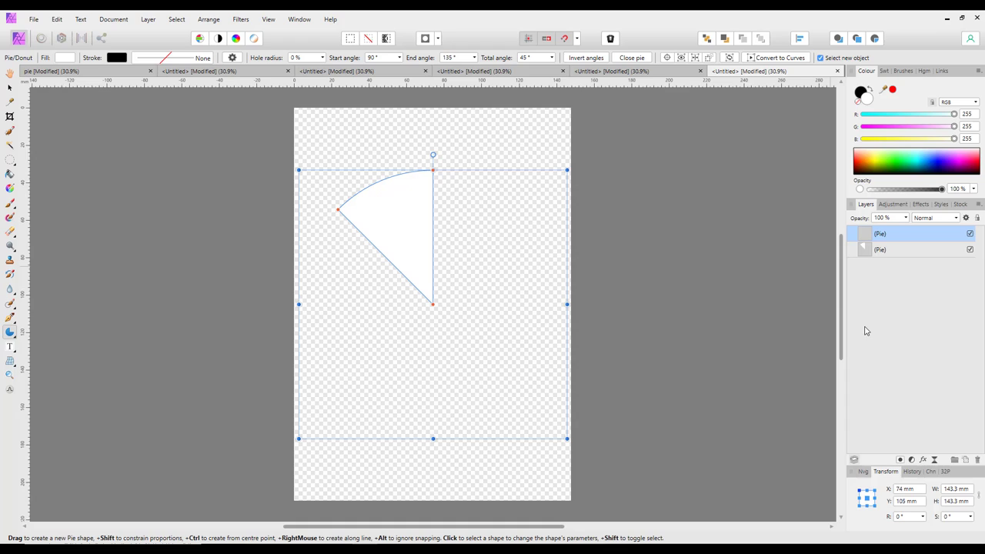
pyautogui.click(529, 59)
pyautogui.press('Return')
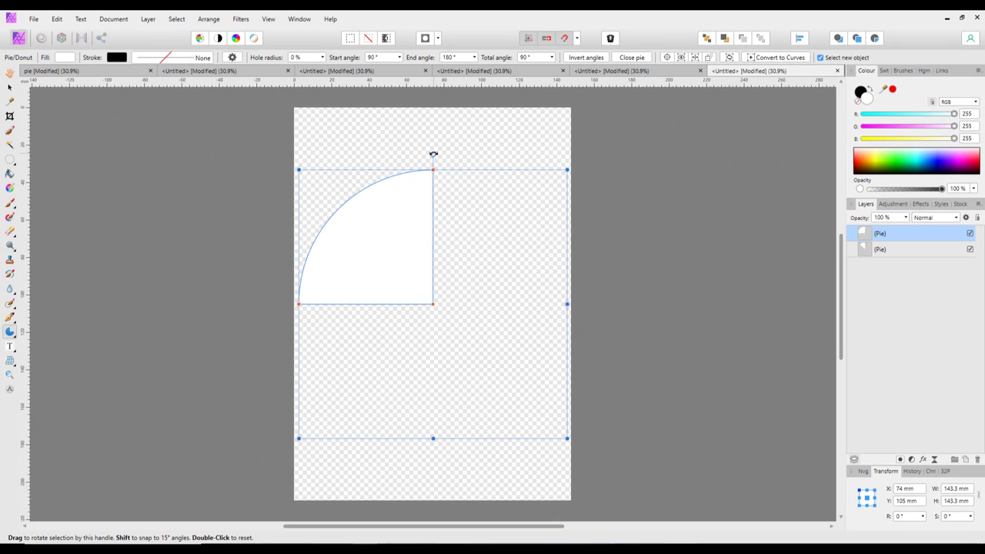
pyautogui.moveTo(433, 154); pyautogui.dragTo(631, 310)
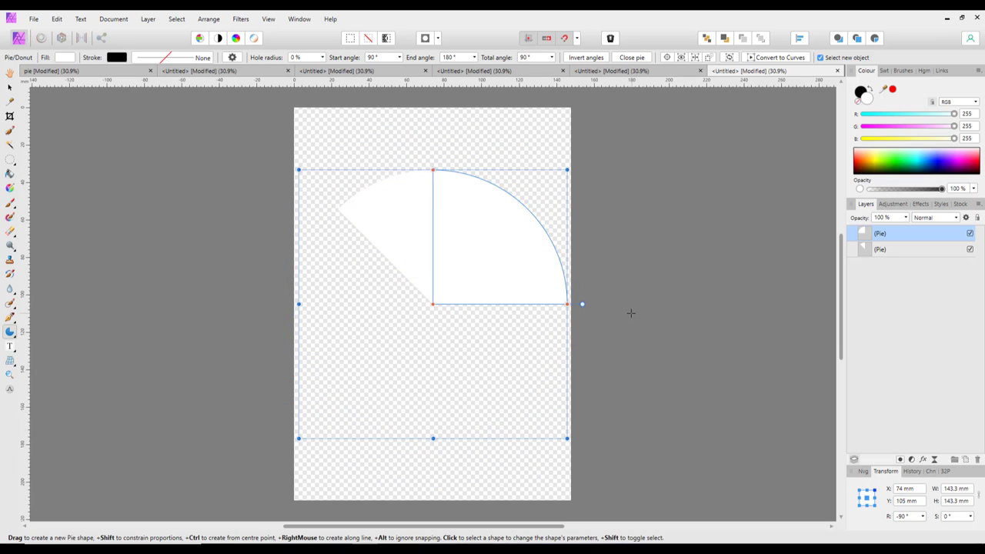
# - Fill the 90° sector light green (RGB 158, 255, 131) and the original 45° wedge yellow-orange (RGB 255, 214, 58)
pyautogui.click(66, 58)
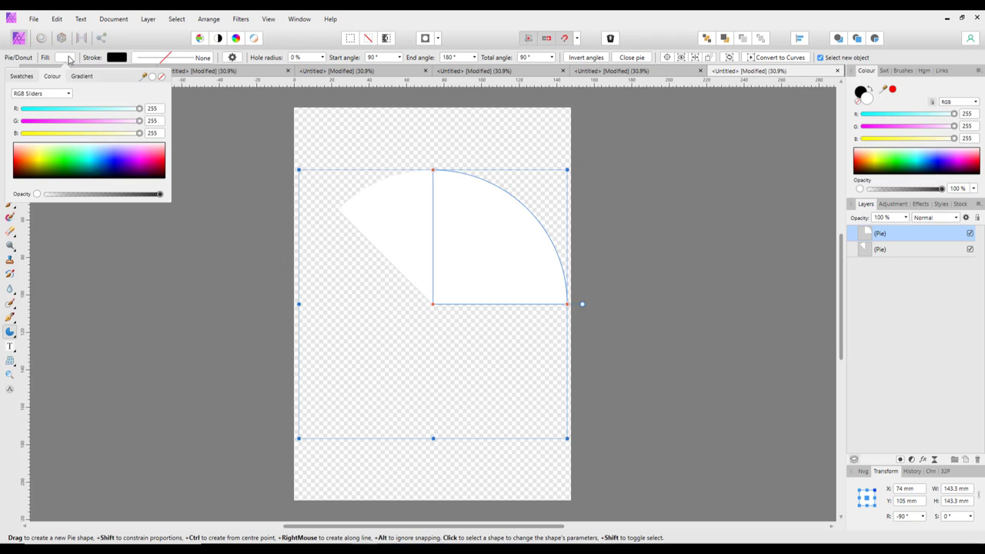
pyautogui.click(62, 156)
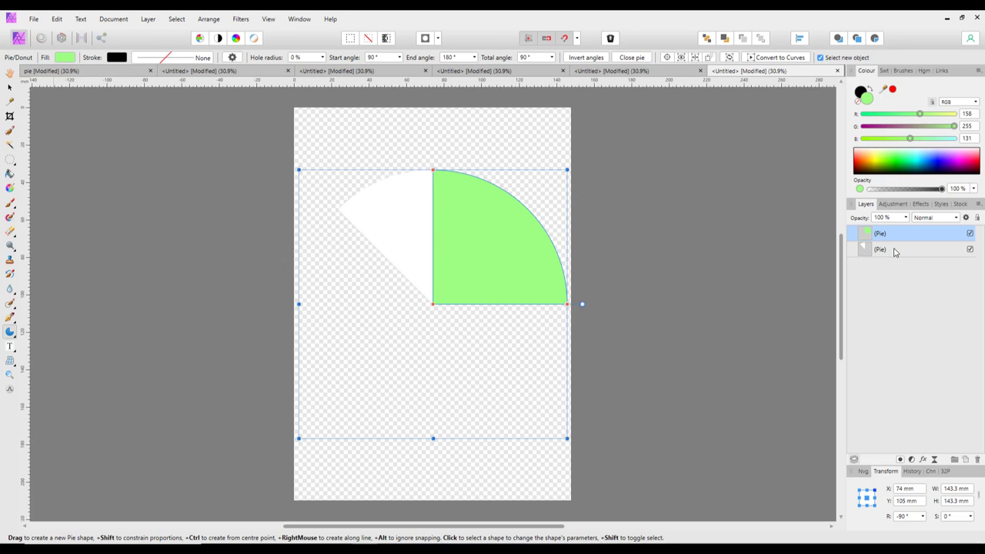
pyautogui.click(893, 250)
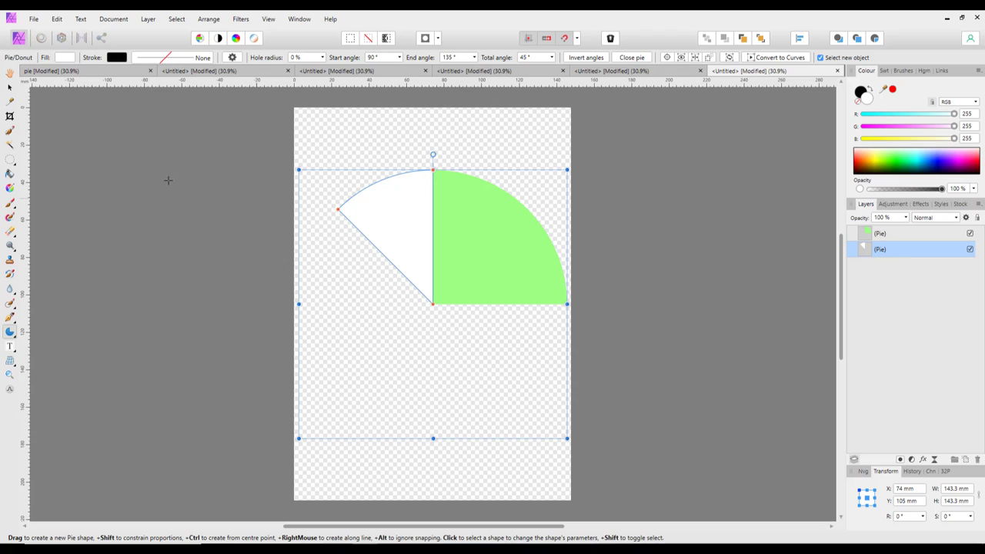
pyautogui.click(67, 58)
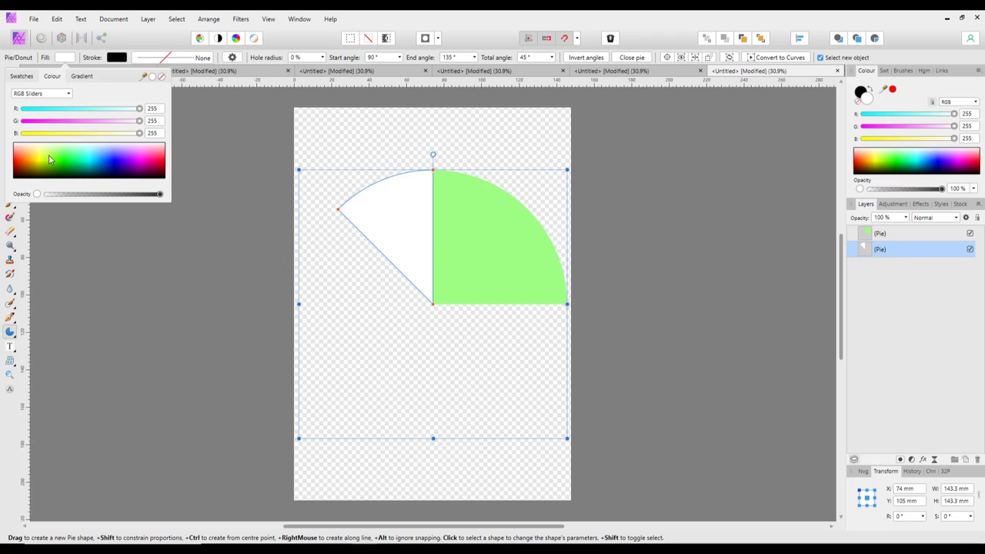
pyautogui.click(56, 162)
pyautogui.click(37, 160)
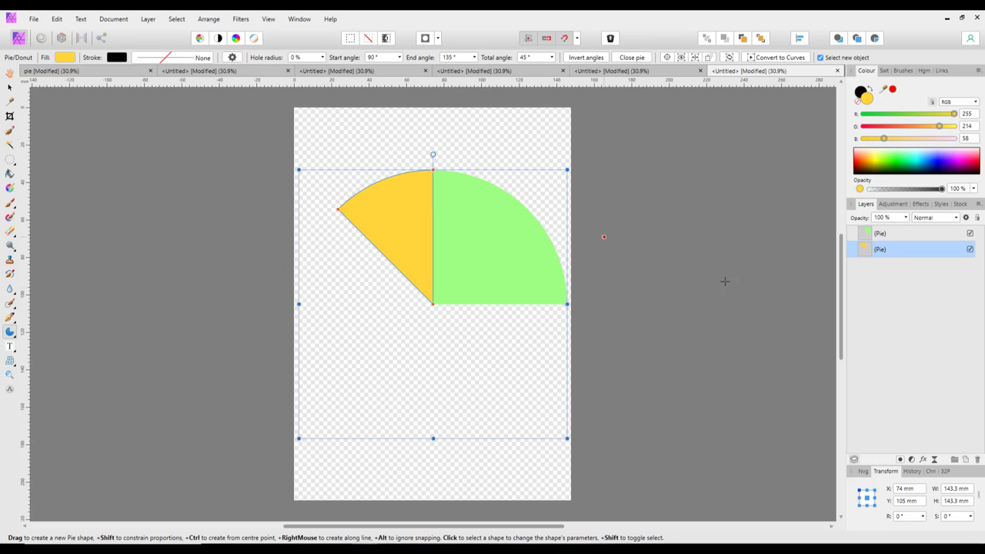
# - Add a pink (RGB 255, 117, 234) duplicate of the yellow-orange wedge, rotated to -135° beside the green sector
pyautogui.rightClick(893, 258)
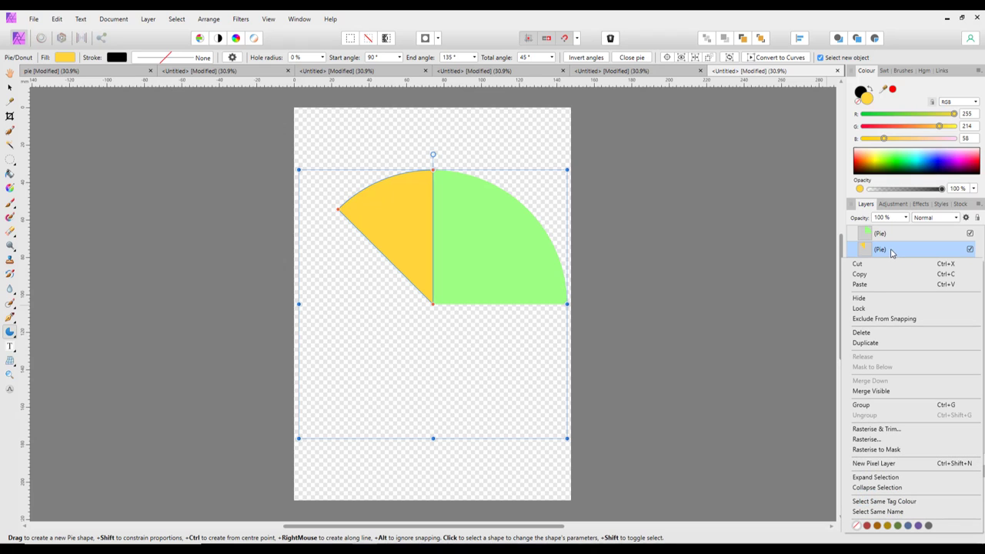
pyautogui.click(863, 343)
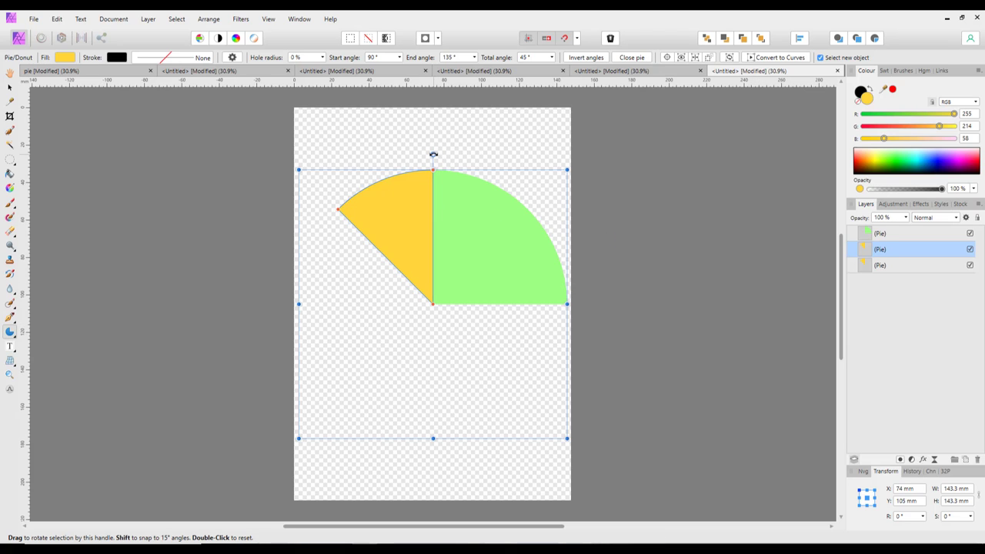
pyautogui.moveTo(434, 155); pyautogui.dragTo(607, 455)
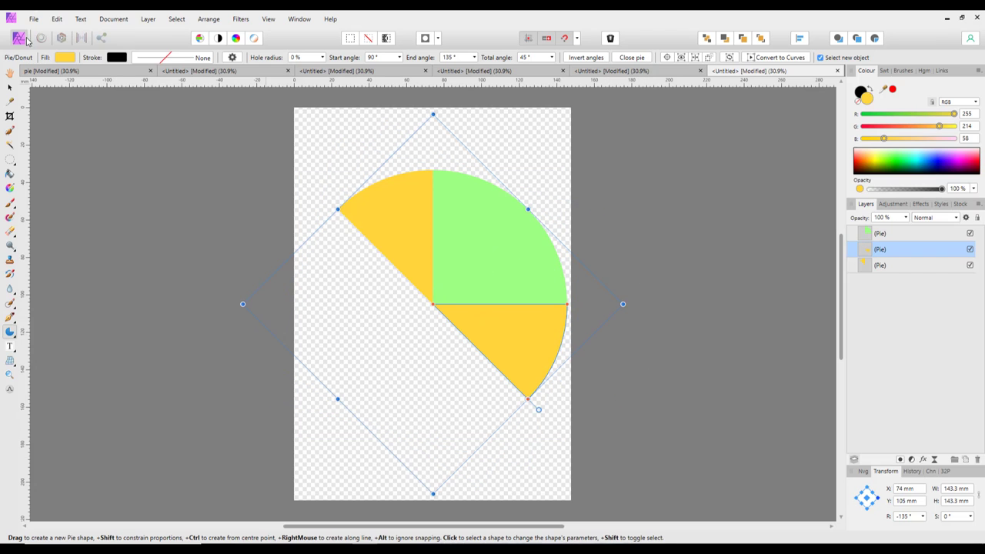
pyautogui.click(62, 58)
pyautogui.click(146, 156)
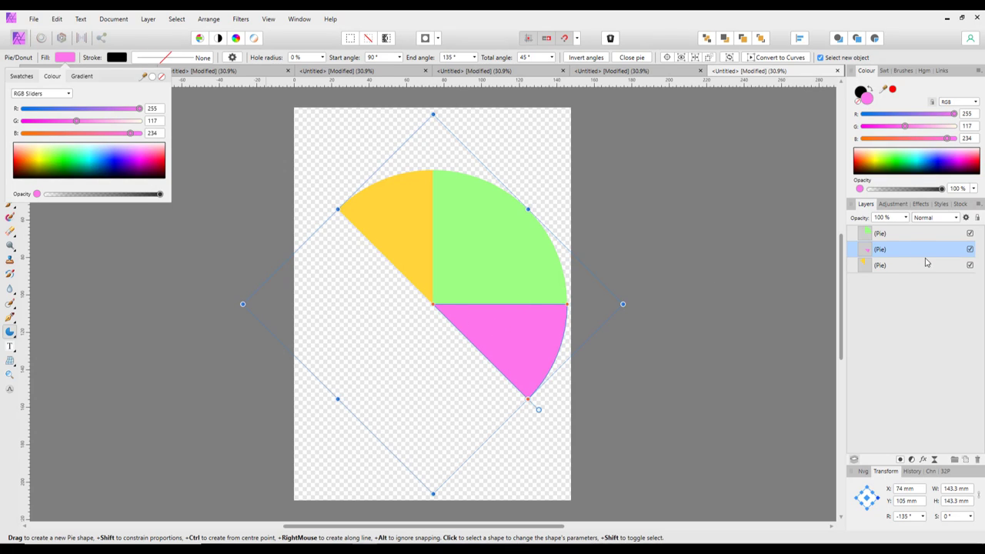
# - Duplicate the green quarter as a 180° sector and rotate it to 45° to fill the rest of the circle
pyautogui.click(493, 235)
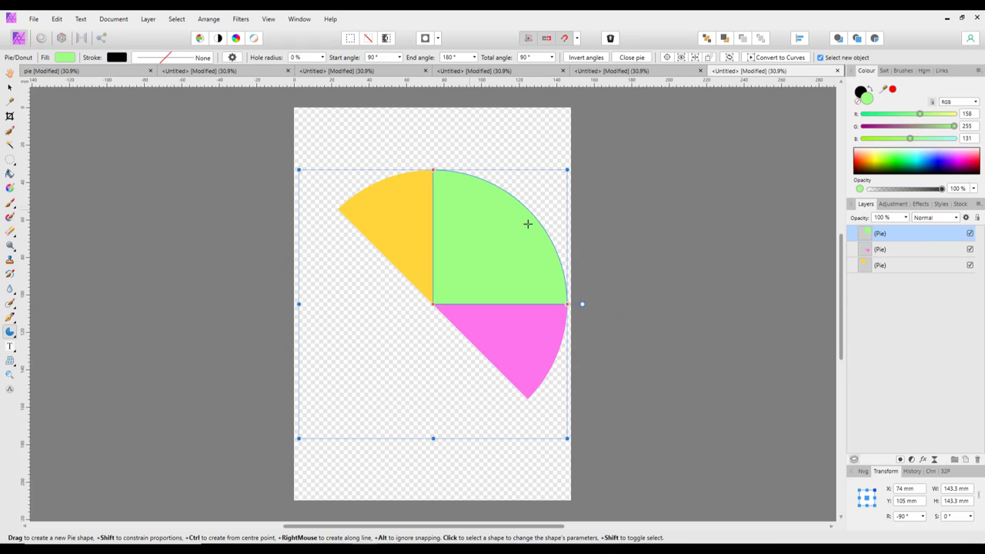
pyautogui.rightClick(896, 240)
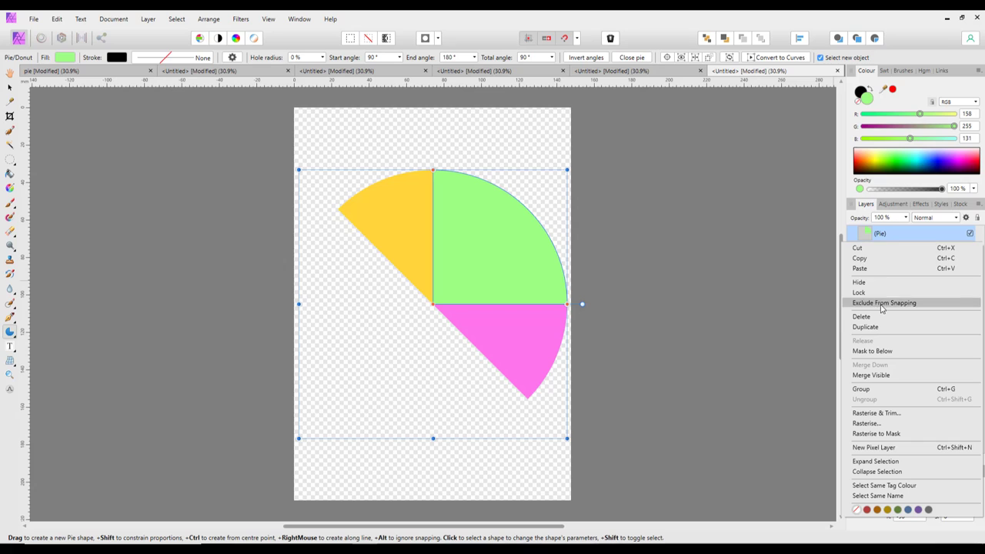
pyautogui.click(865, 327)
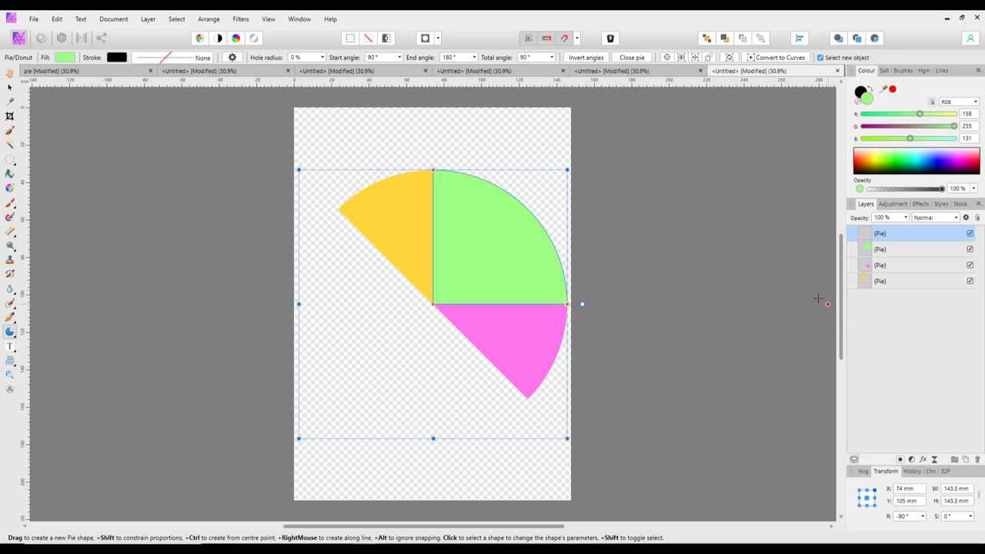
pyautogui.click(525, 59)
pyautogui.press('Return')
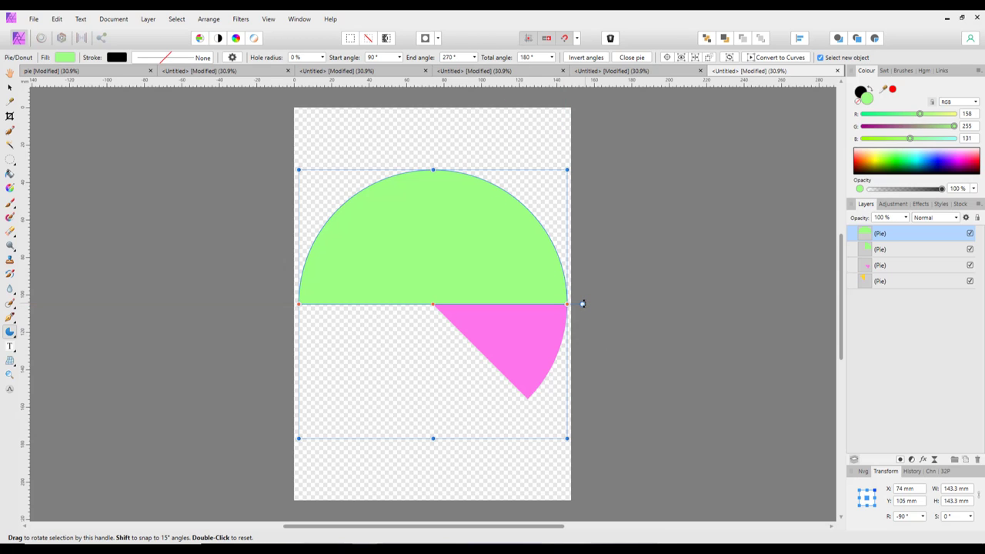
pyautogui.moveTo(583, 303); pyautogui.dragTo(361, 240)
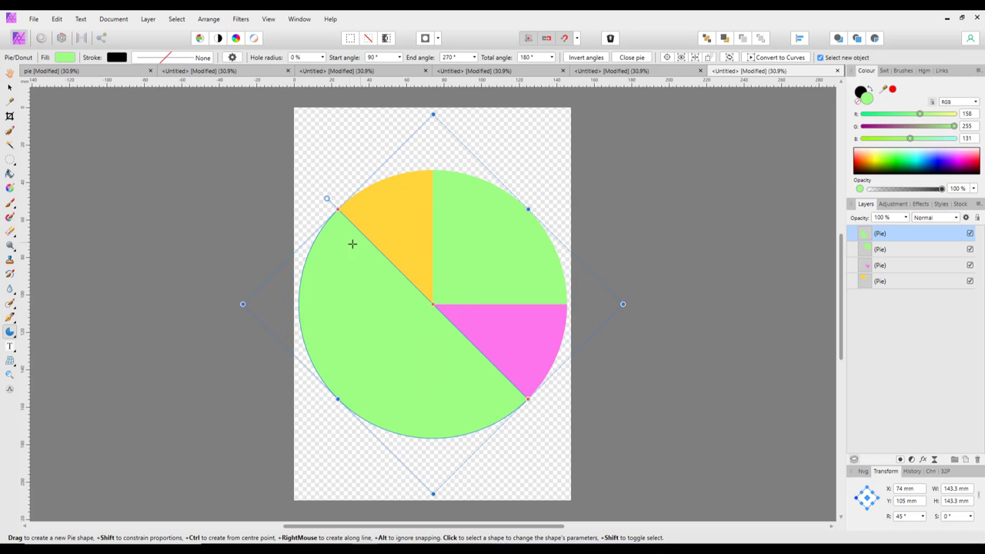
# - Fill the half-circle sector blue (RGB 87, 136, 255) and deselect it
pyautogui.click(63, 59)
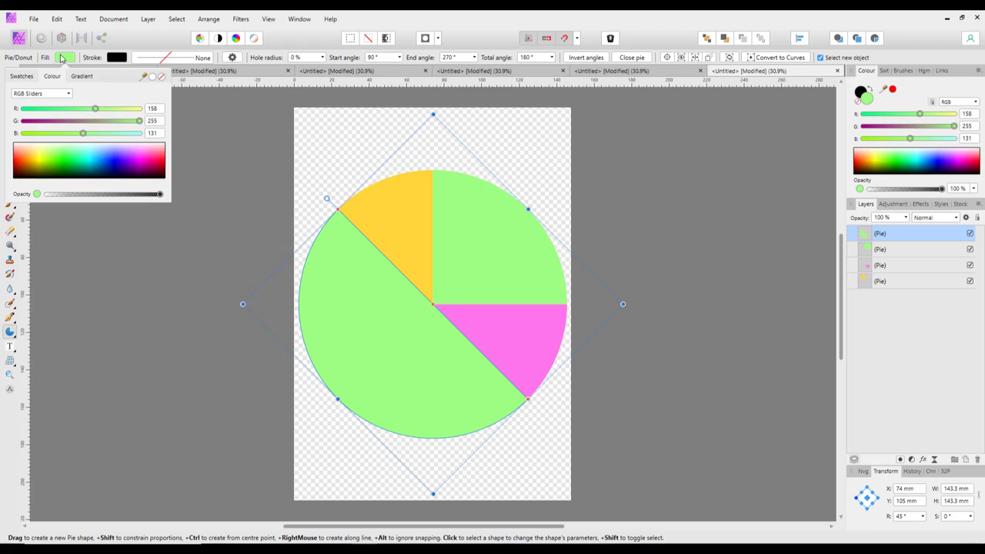
pyautogui.click(108, 158)
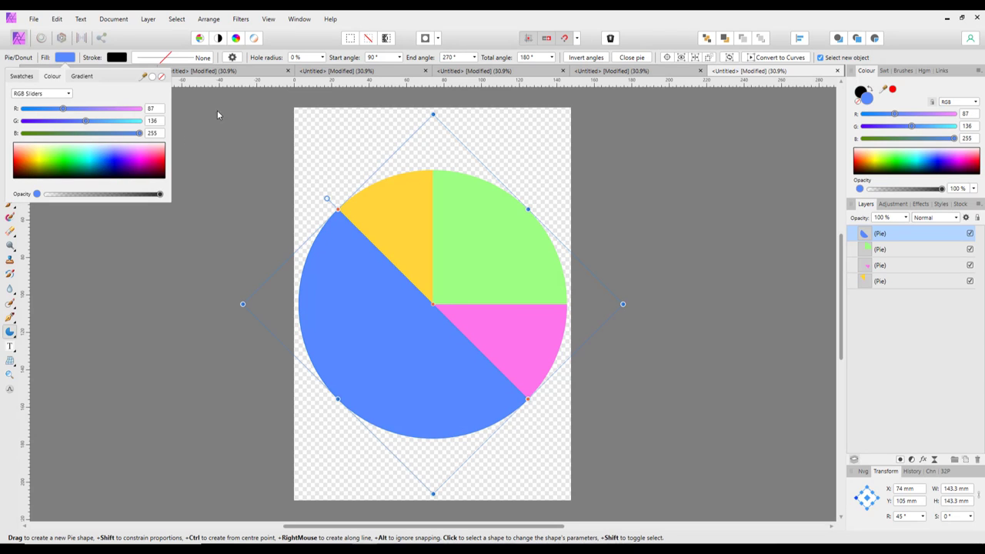
pyautogui.click(759, 244)
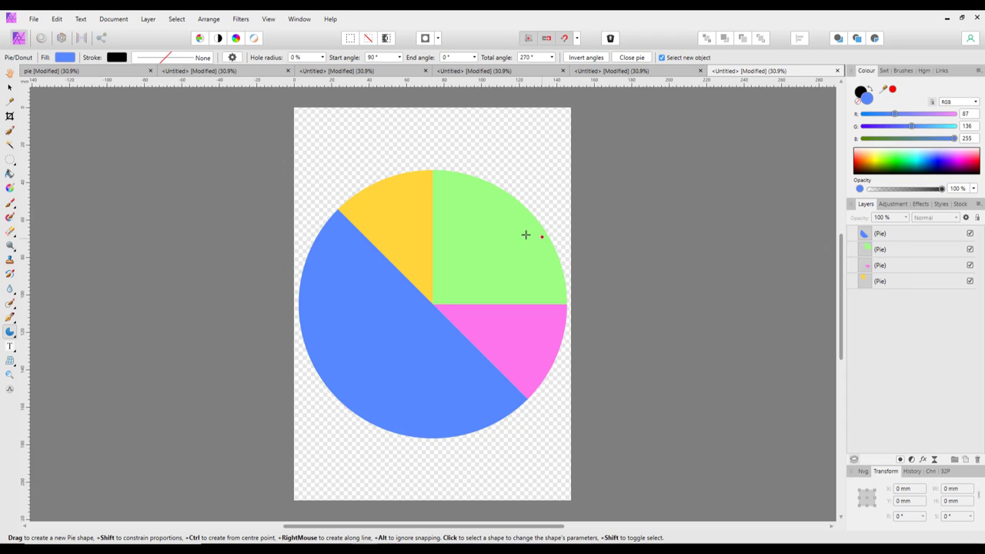
# - Examine the labelled voter pie chart and its grouped text and pie layers, and return to the new chart
pyautogui.click(416, 77)
pyautogui.click(456, 77)
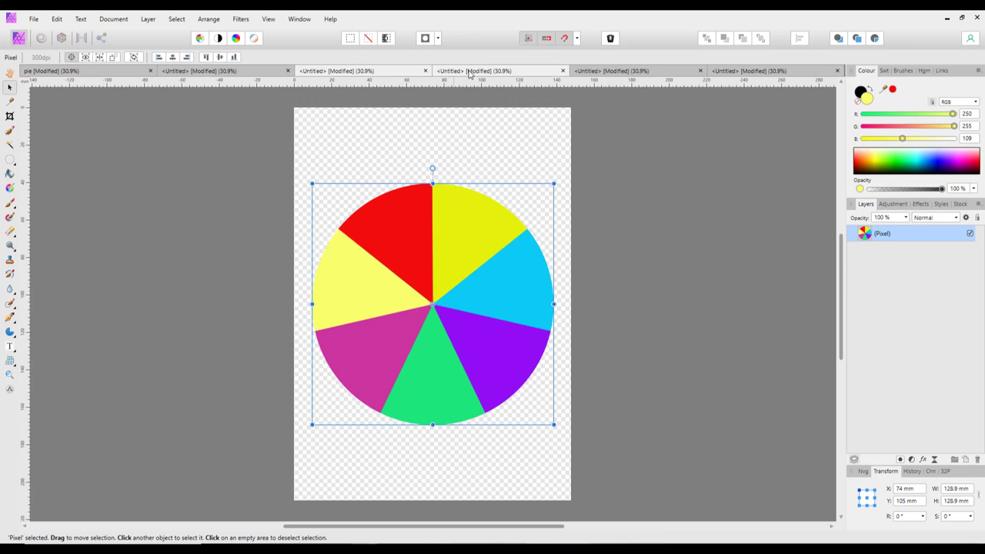
pyautogui.click(612, 77)
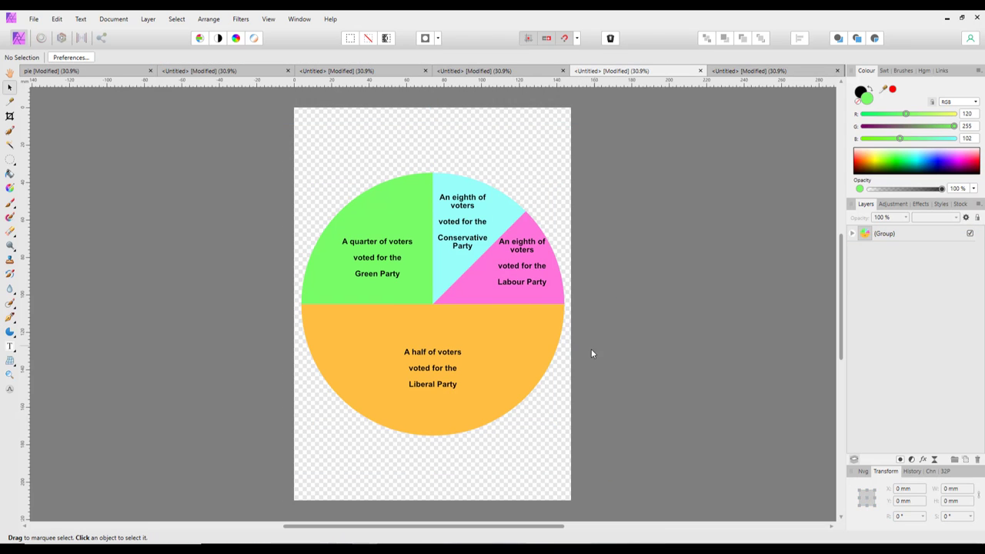
pyautogui.click(852, 233)
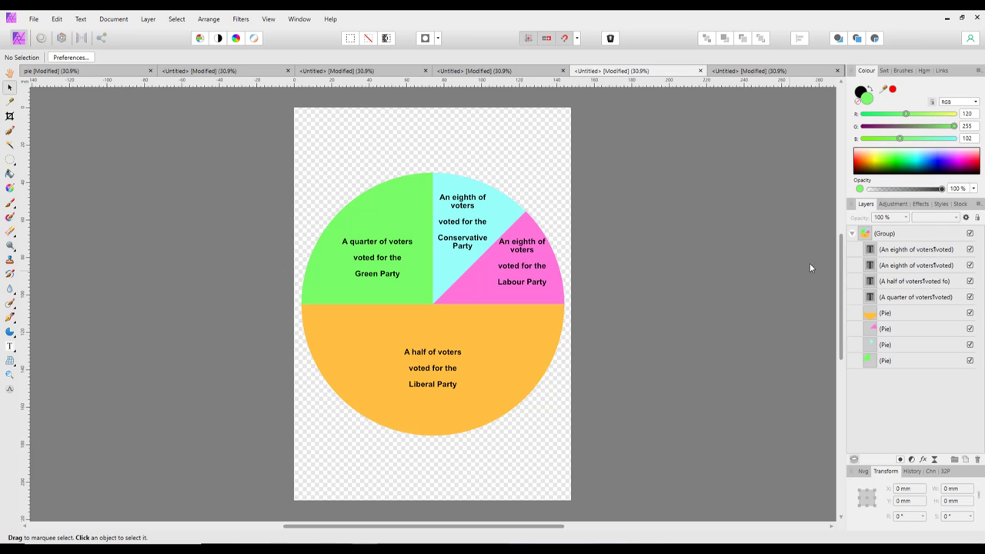
pyautogui.click(852, 234)
pyautogui.click(751, 70)
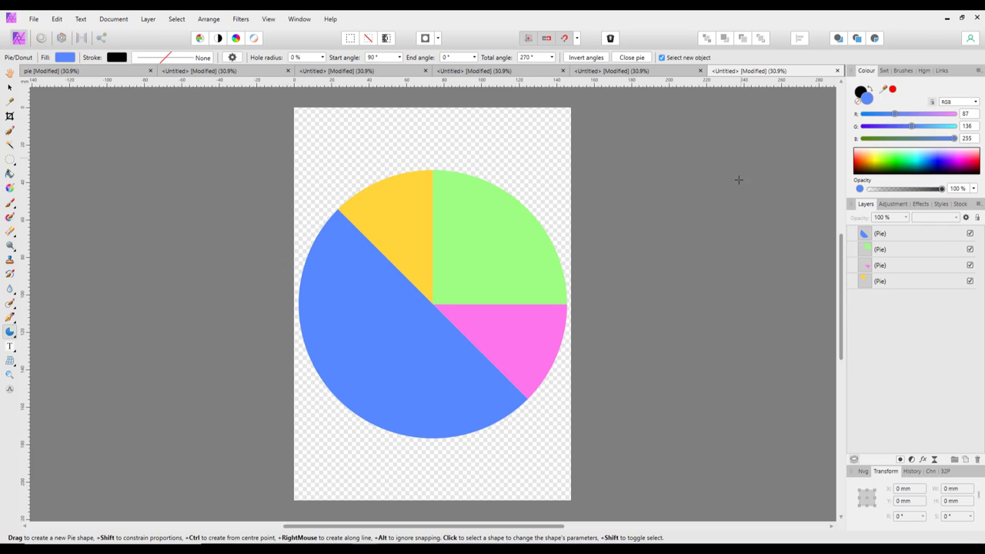